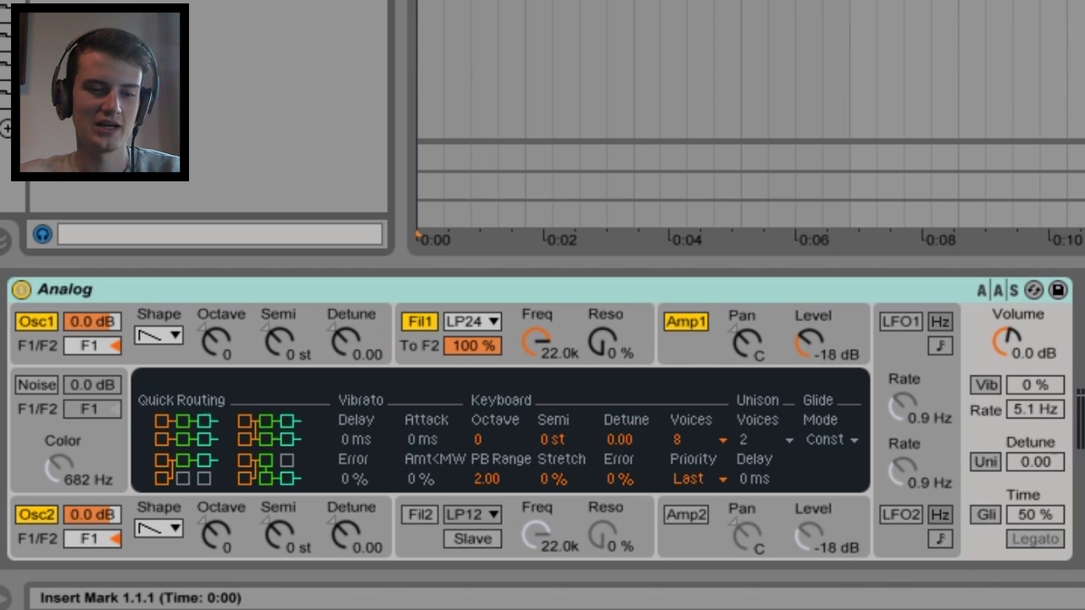
- Set oscillator 1 to a sine wave at octave -3 and switch off oscillator 2
click(177, 333)
click(166, 356)
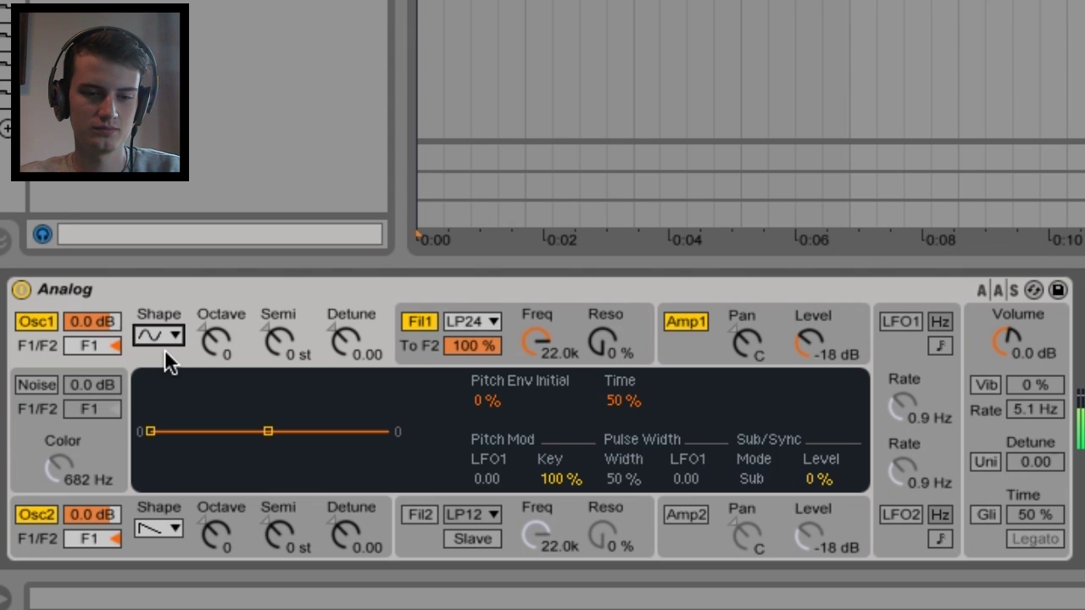
click(45, 509)
click(699, 326)
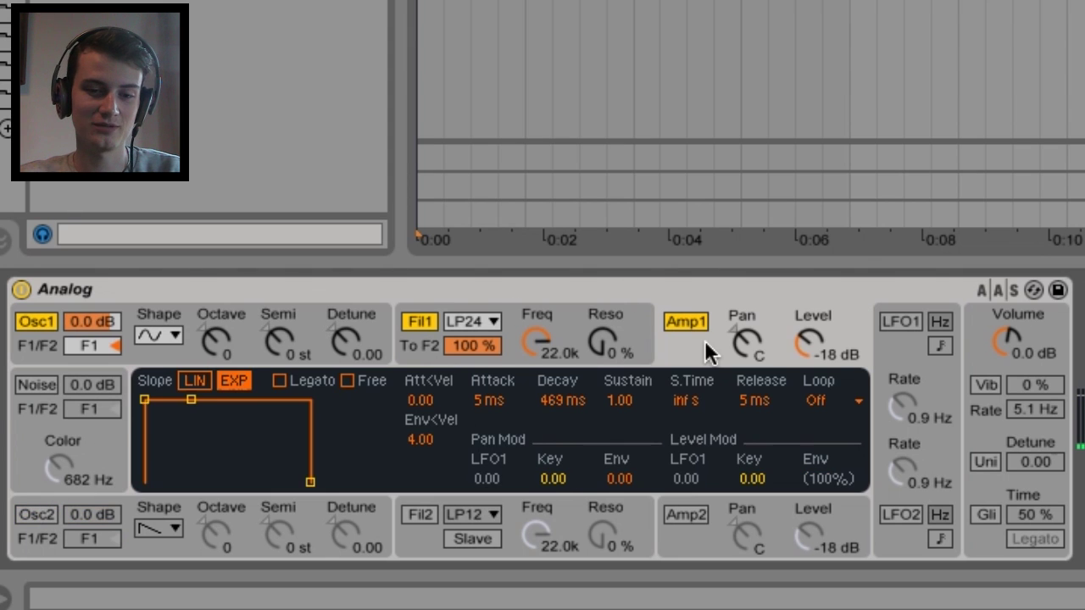
click(233, 341)
drag(216, 342, 216, 381)
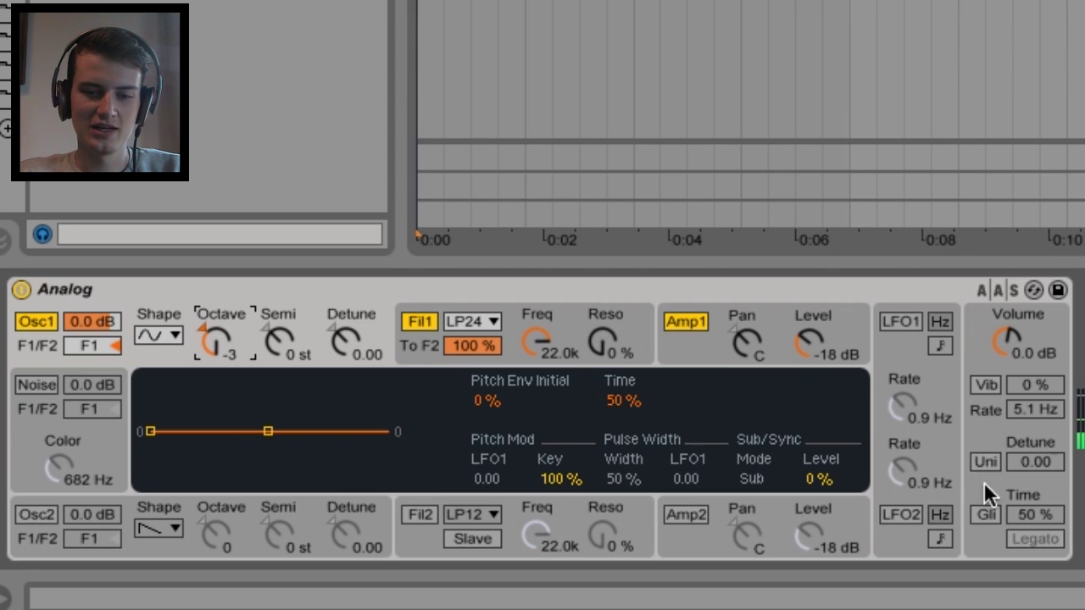
- Enable Glide with Legato and set the keyboard voices to Mono
click(984, 515)
click(1029, 539)
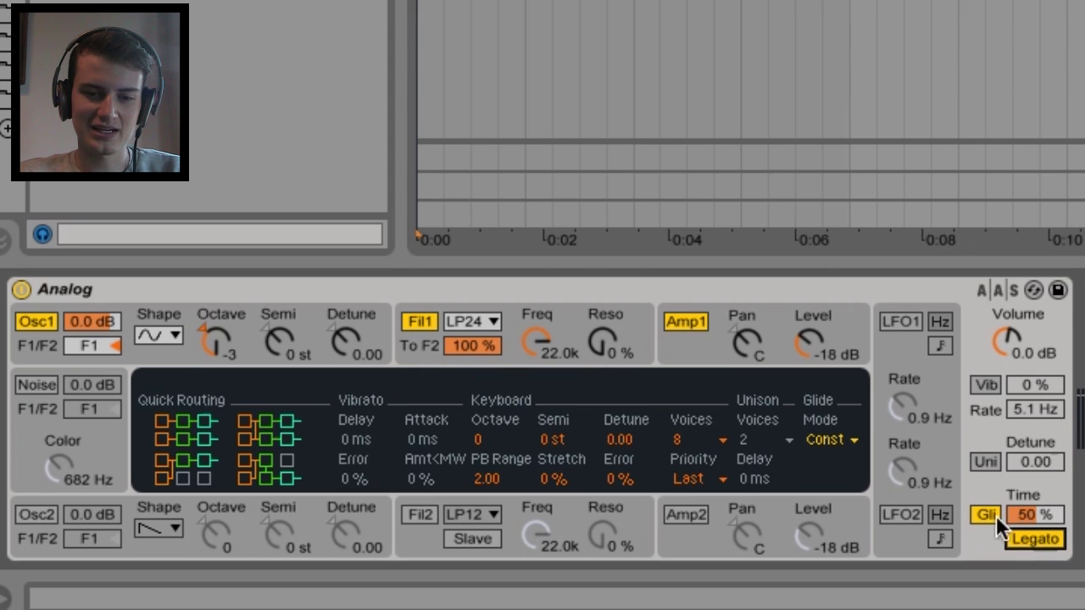
click(697, 440)
click(716, 209)
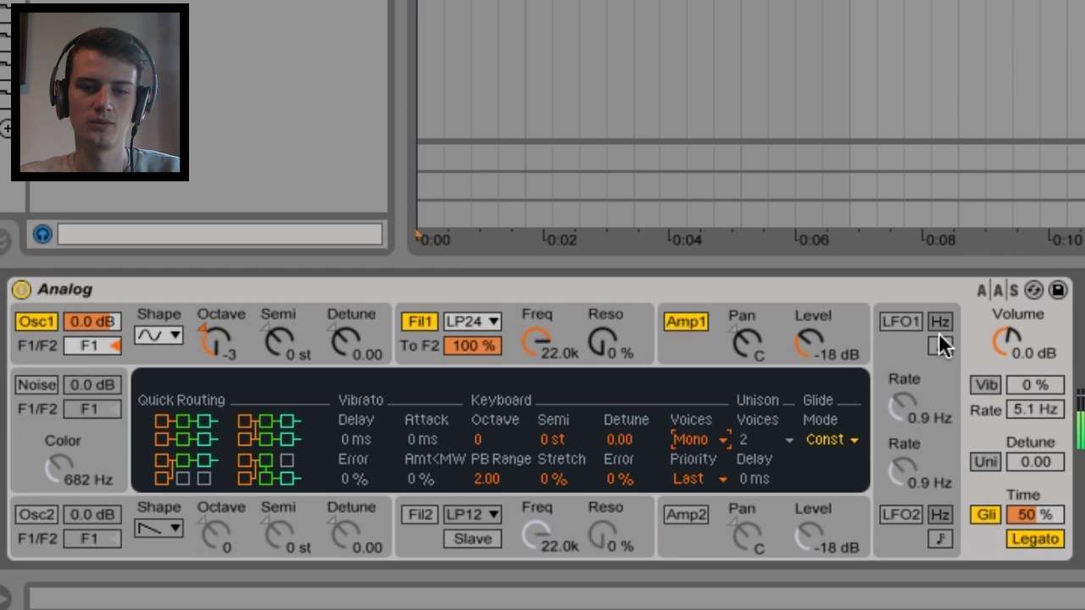
- Set the glide time to 75 %
mouse_move(1027, 514)
mouse_down()
mouse_move(1027, 484)
mouse_move(1028, 511)
mouse_up()
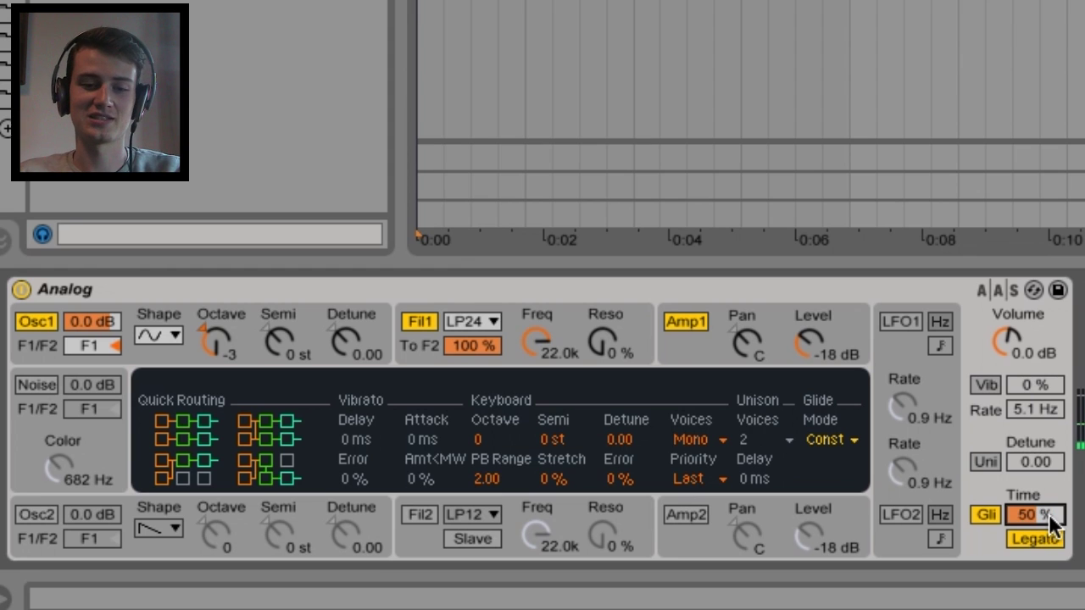
drag(1049, 515, 1034, 493)
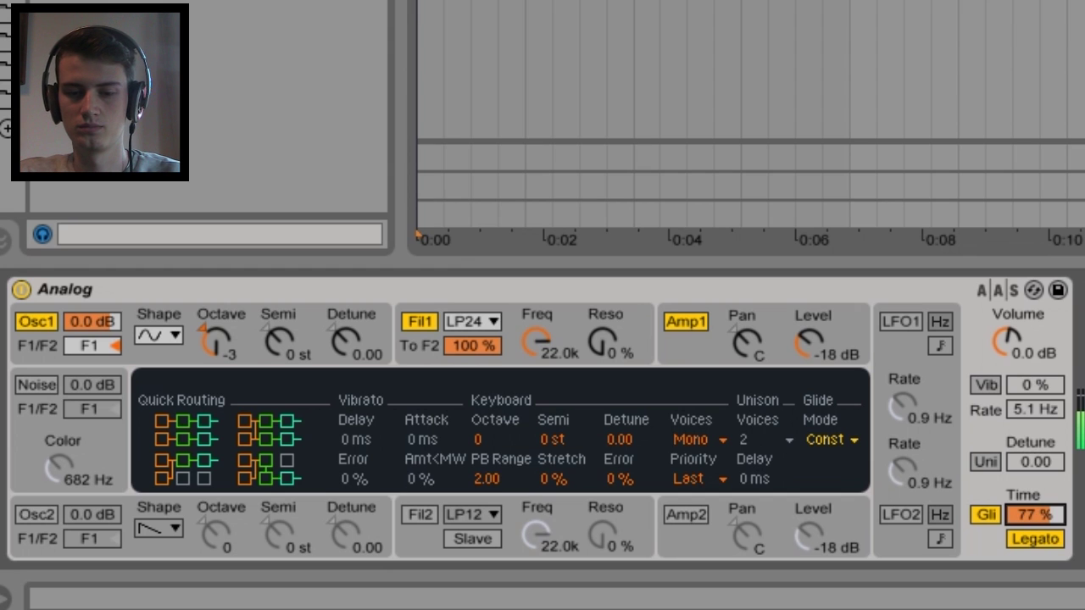
drag(1034, 493, 1054, 523)
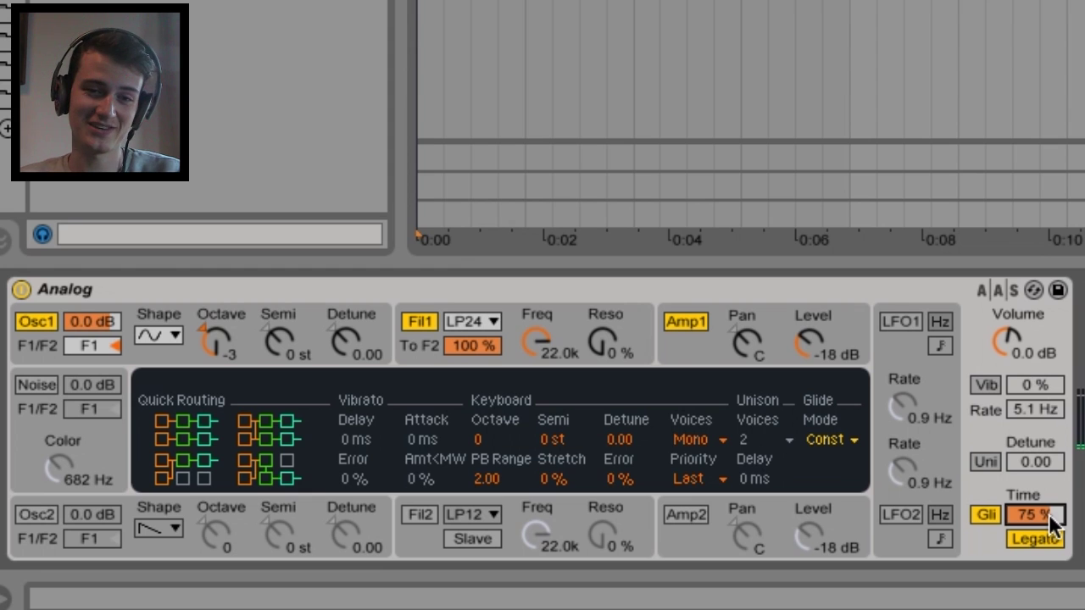
- Set the Amp1 envelope's release to 171 ms and its attack to 43 ms
click(712, 348)
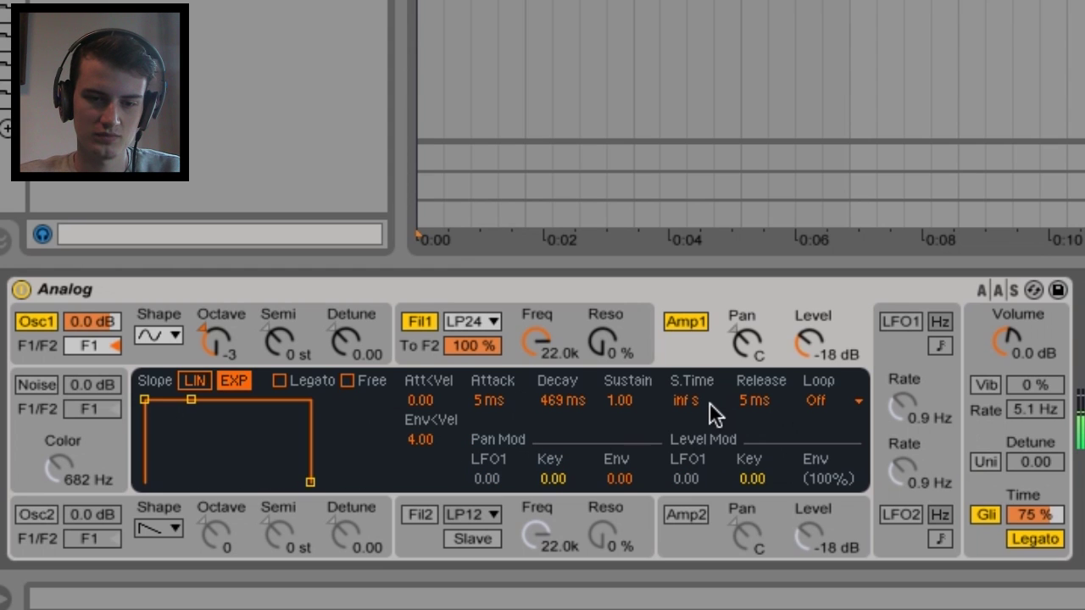
drag(751, 398, 767, 415)
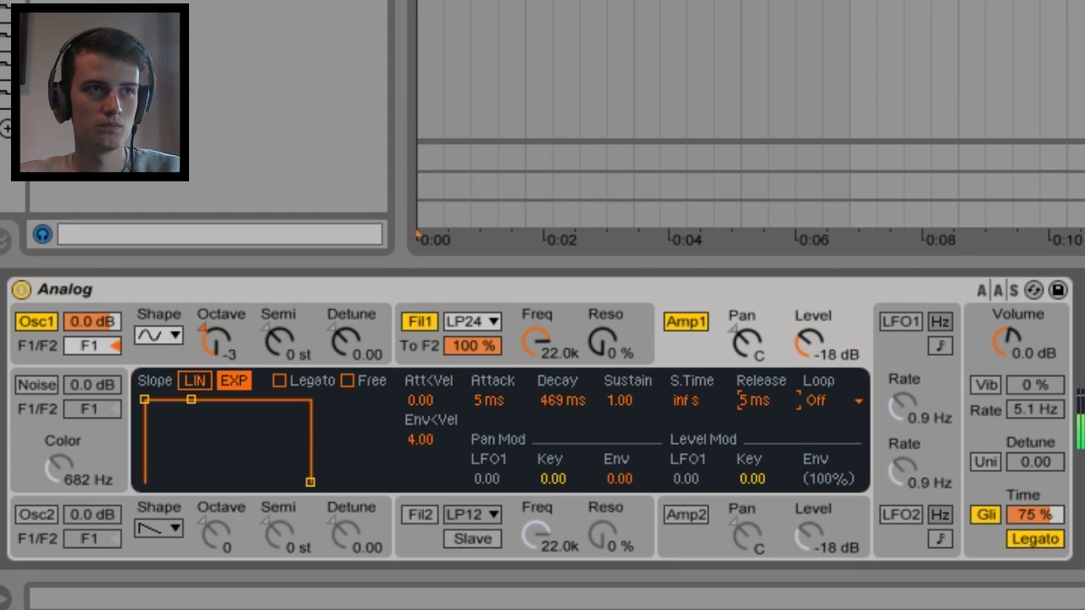
drag(768, 415, 767, 353)
mouse_move(146, 398)
mouse_down()
mouse_move(157, 399)
mouse_move(145, 399)
mouse_up()
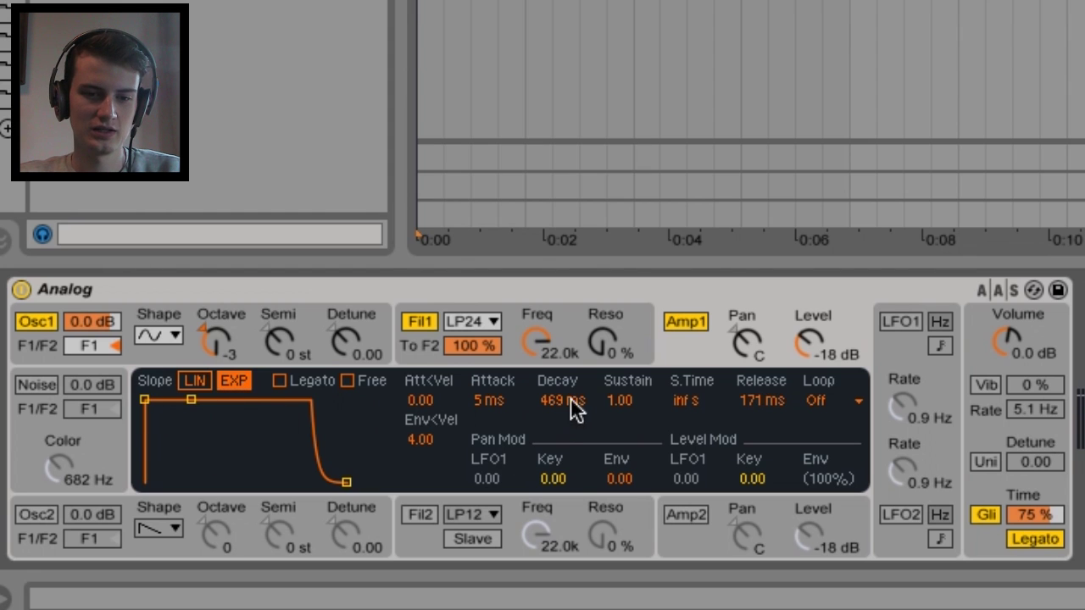
drag(483, 400, 483, 387)
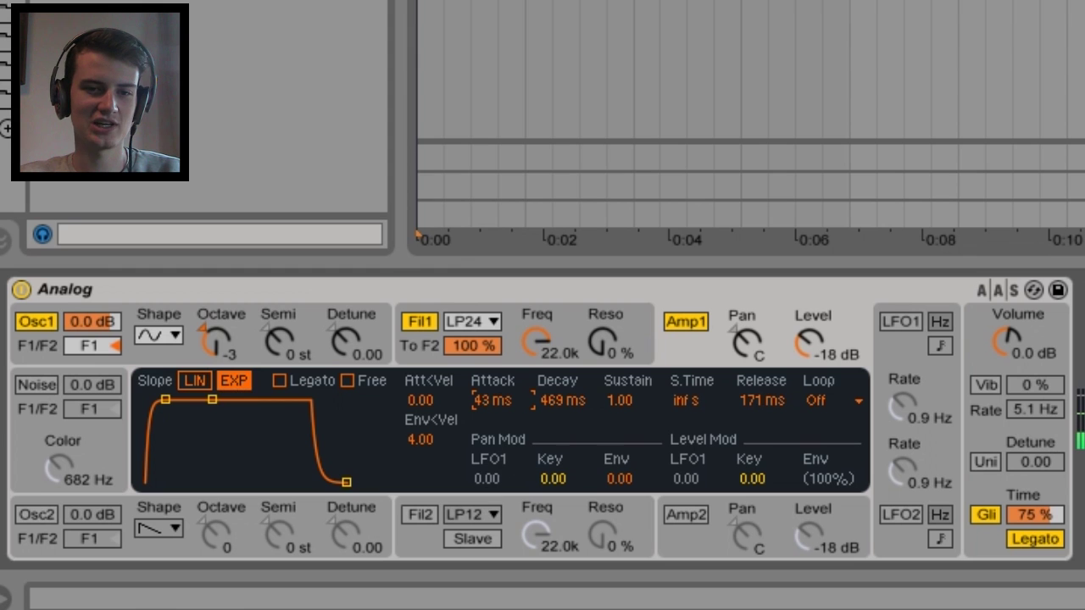
- Add a Compressor after the Analog synth and enable its sidechain with the Kick track as audio source
scroll(280, 106, up, 4)
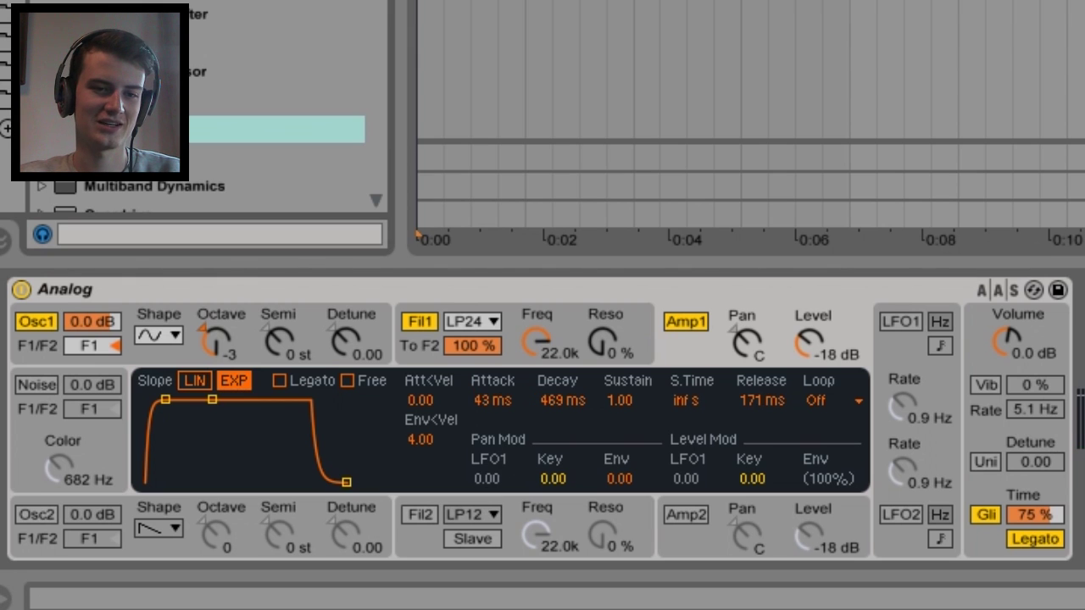
key(Return)
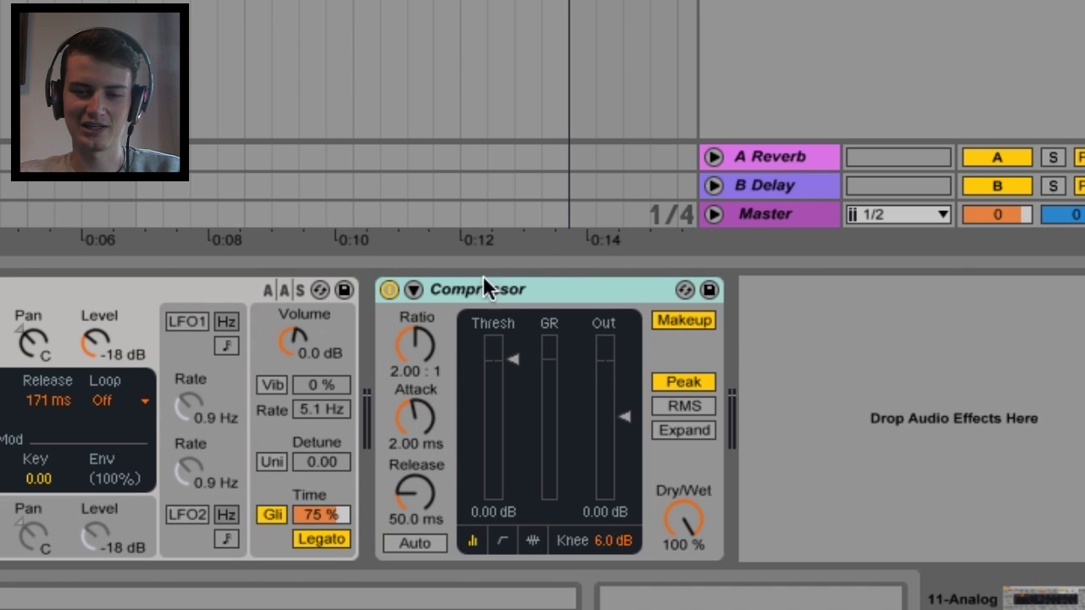
click(522, 290)
click(413, 290)
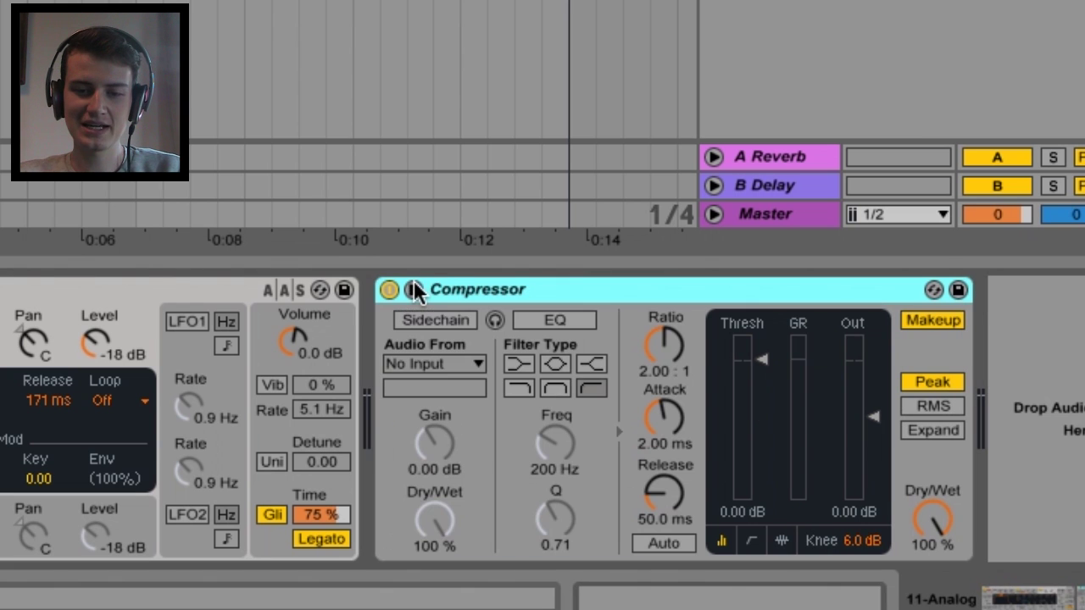
click(447, 315)
click(459, 360)
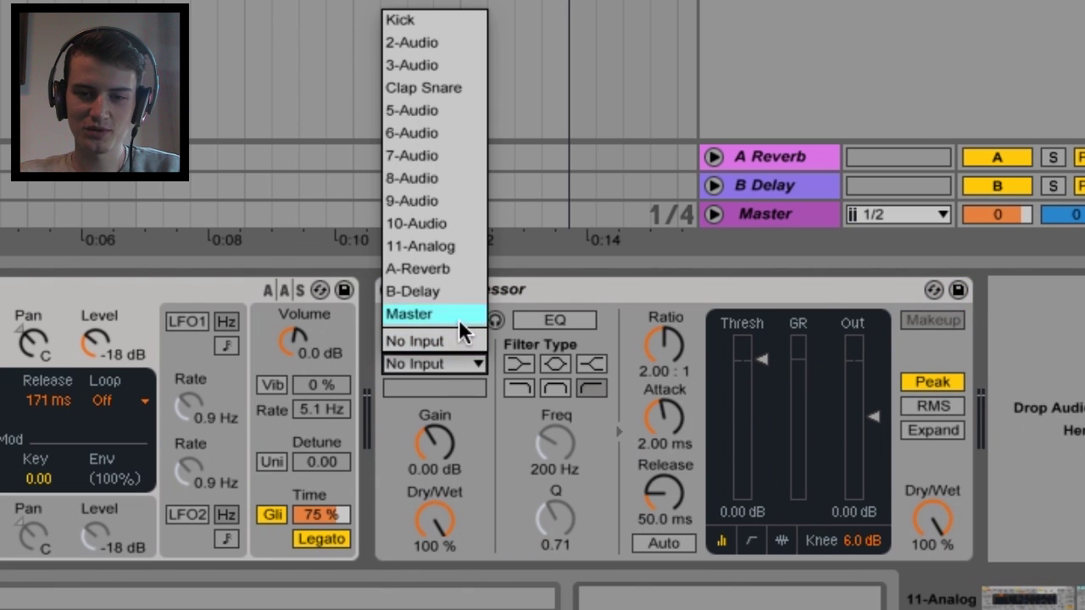
click(437, 19)
- Set the Compressor to ratio 3.41:1, attack 0.01 ms, release 63.2 ms and threshold -22.6 dB
drag(665, 343, 665, 331)
drag(664, 419, 678, 479)
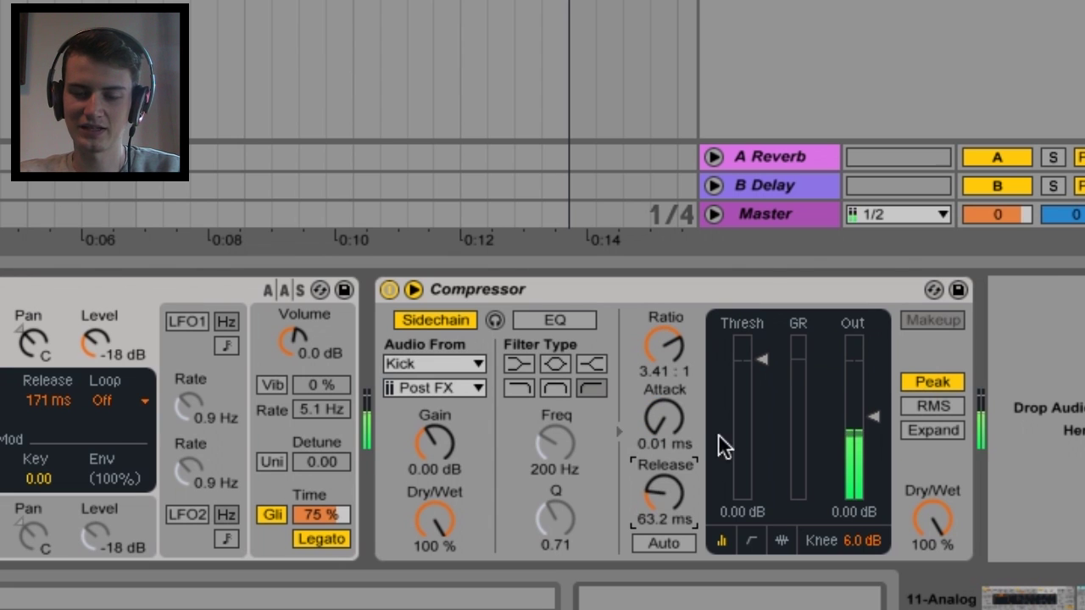
click(720, 444)
drag(761, 361, 750, 452)
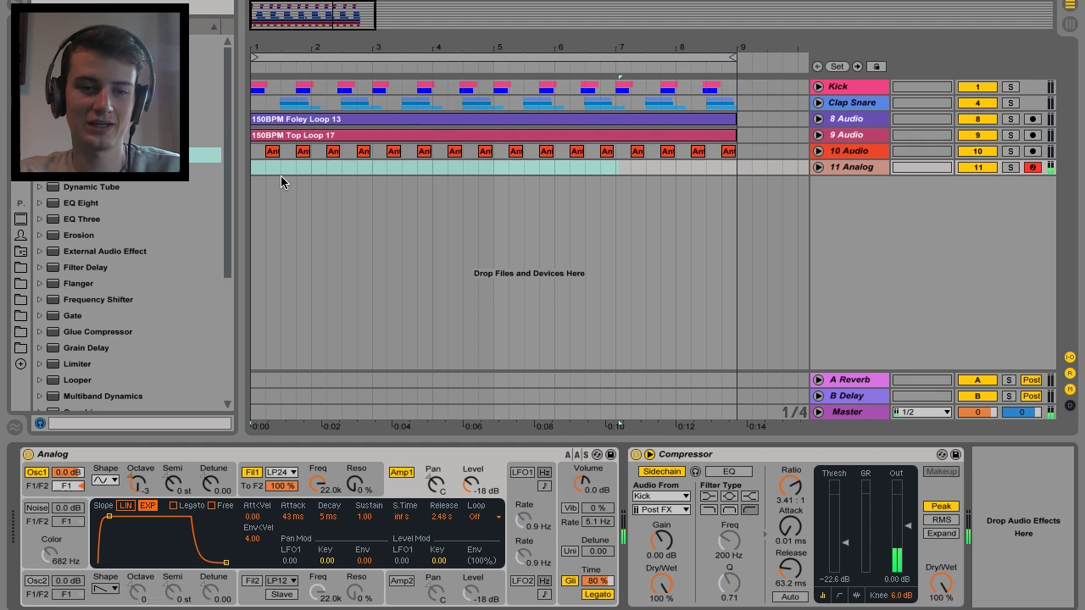
- Insert an empty MIDI clip on the 11 Analog track spanning bars 1 to 9
drag(253, 168, 735, 169)
right_click(269, 169)
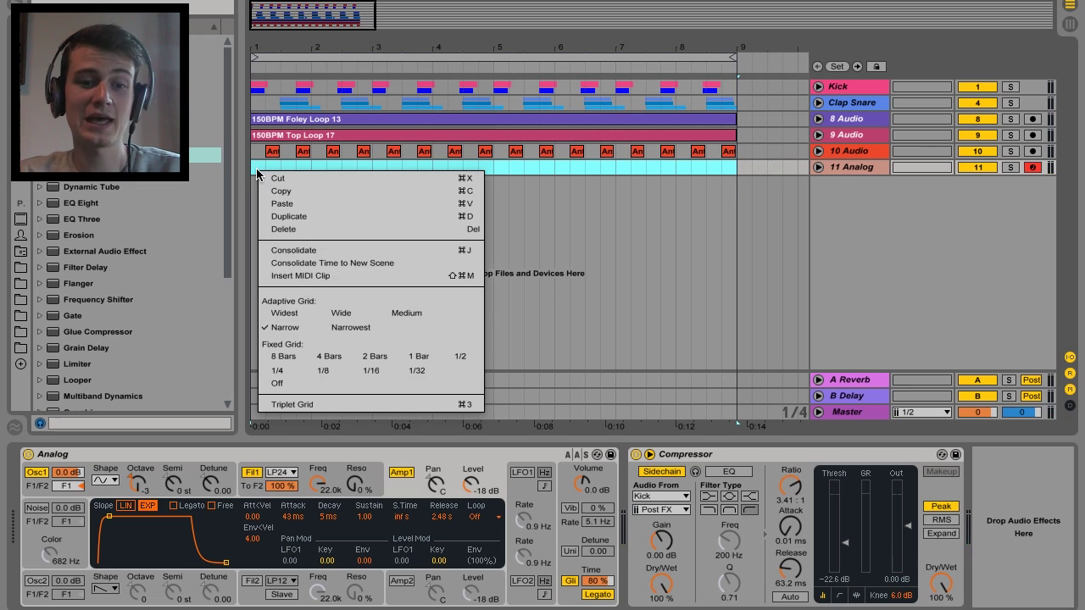
click(297, 276)
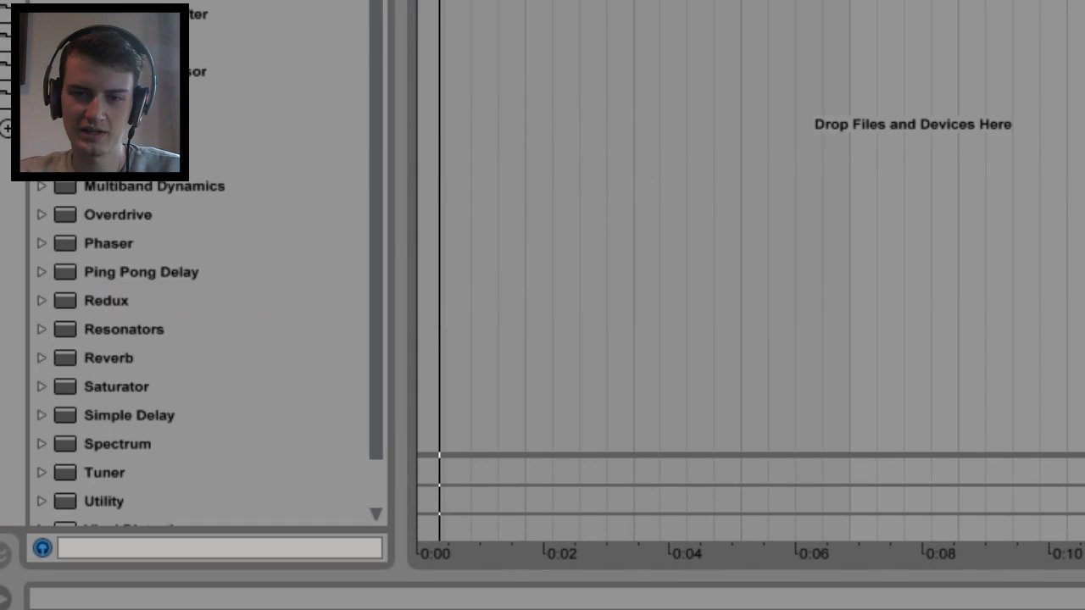
- Set the Analog synth's glide time to 34 % and the Amp1 envelope's release to 43 ms
key(shift+Tab)
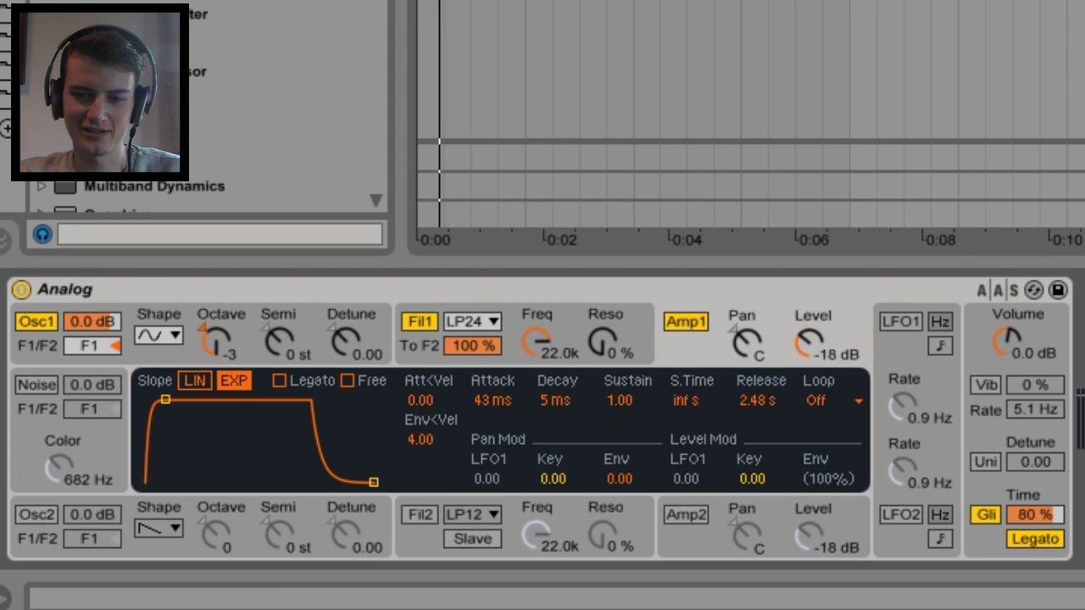
drag(1039, 522, 1040, 560)
click(686, 349)
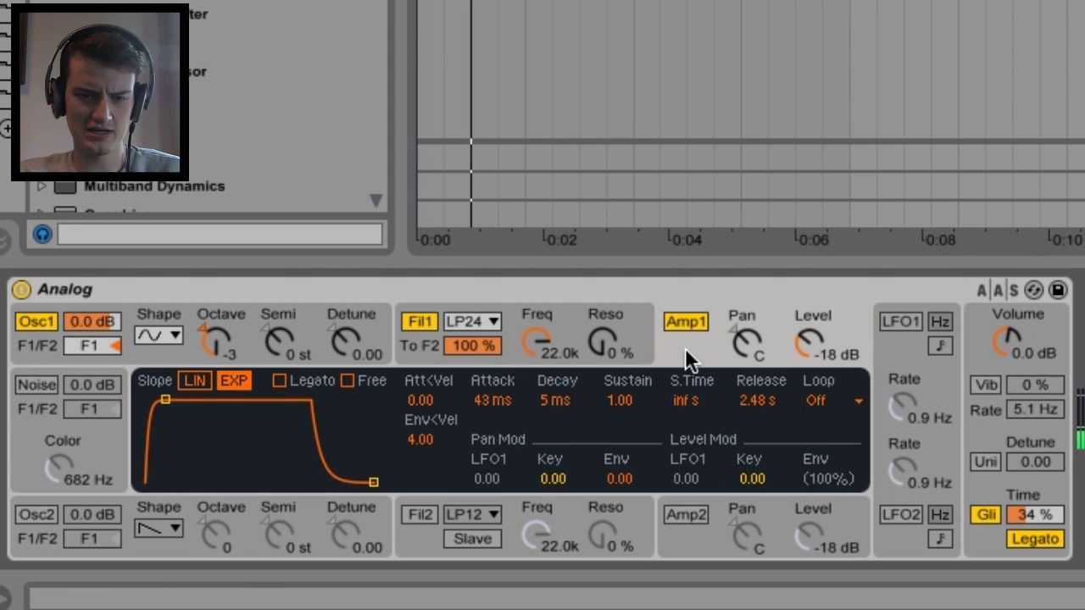
drag(763, 400, 763, 444)
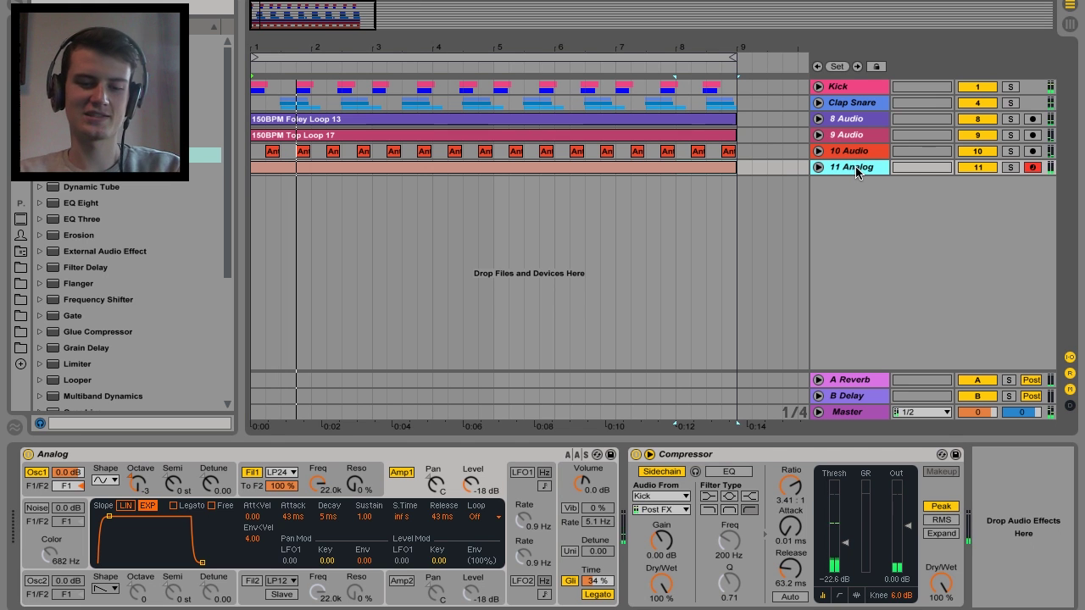
- Rename the 11 Analog track as SUb
key(ctrl+r)
text(SUvb)
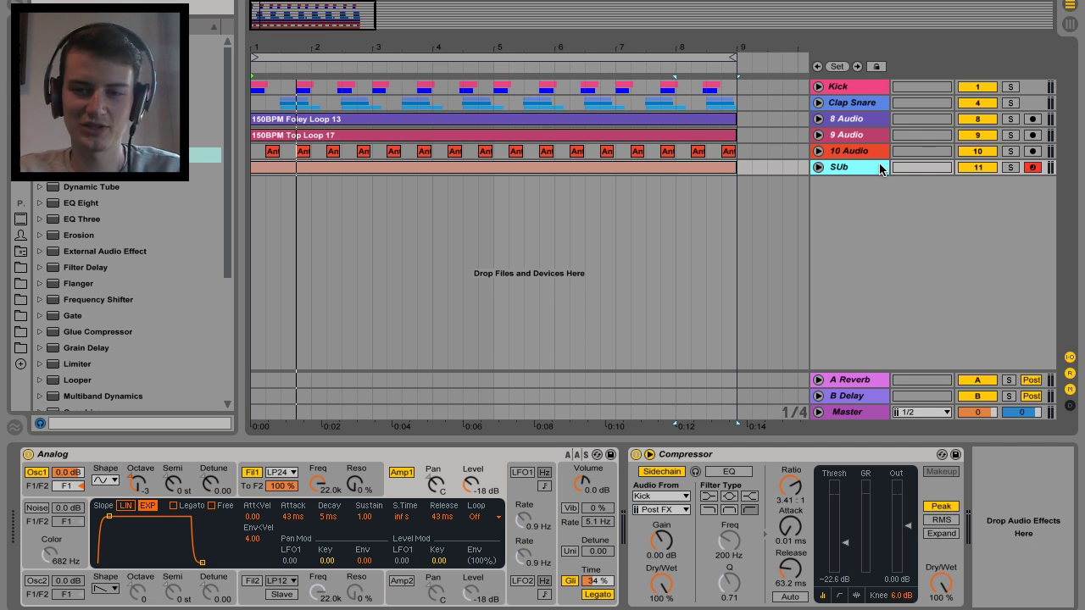
- Duplicate the SUb track and rename the copy as Ba
key(ctrl+d)
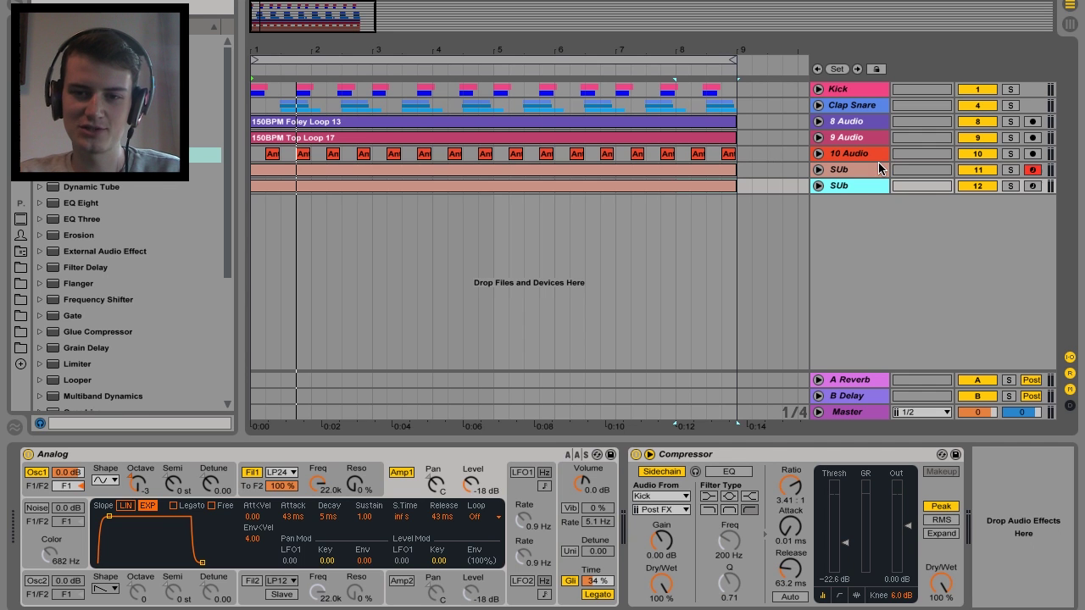
key(ctrl+r)
text(Ba)
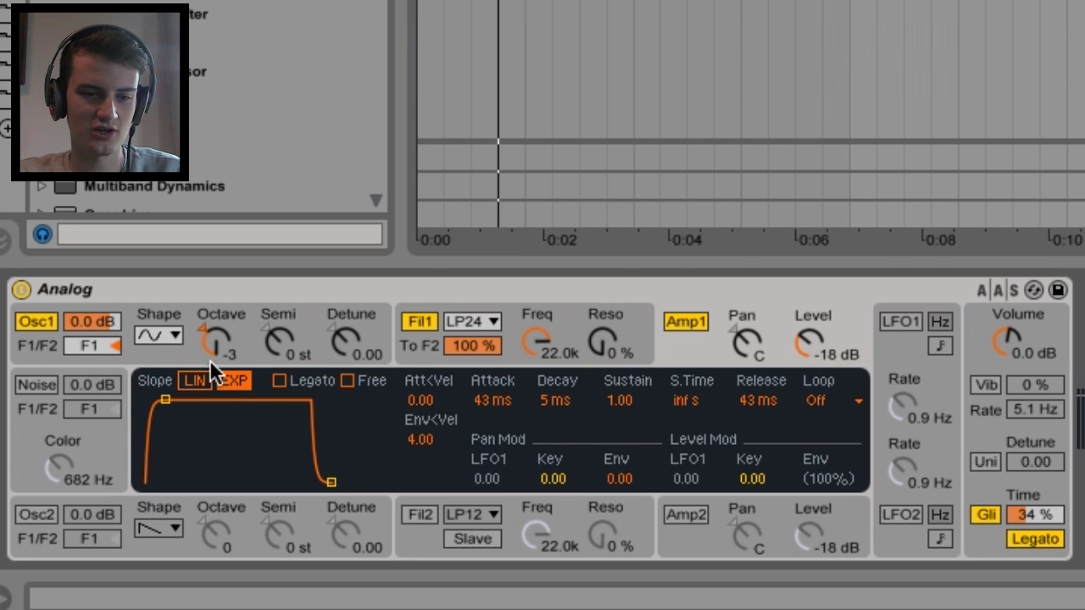
- Set oscillator 1 on the duplicated track's Analog synth to a sawtooth wave
click(167, 332)
click(165, 386)
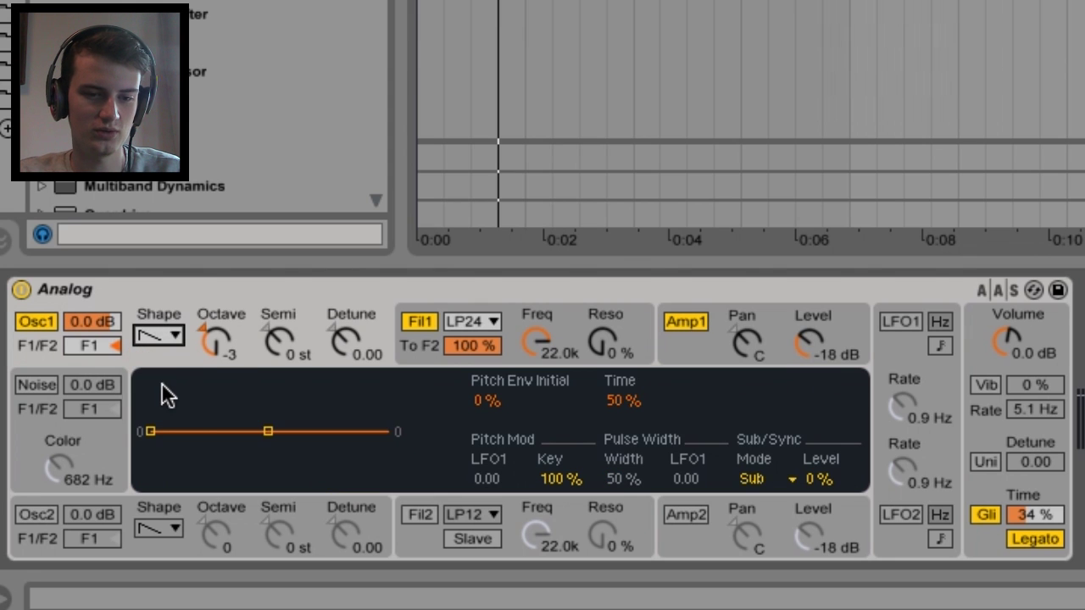
click(168, 333)
click(166, 333)
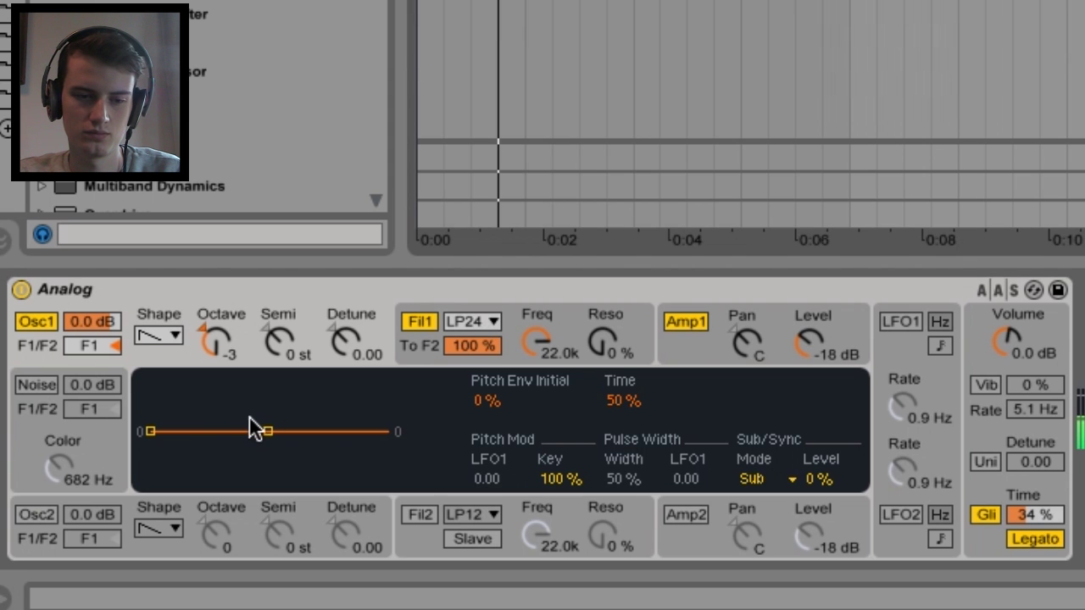
- Enable oscillator 2 at octave -2, and detune oscillator 2 to 0.17 and oscillator 1 to -0.13
click(37, 515)
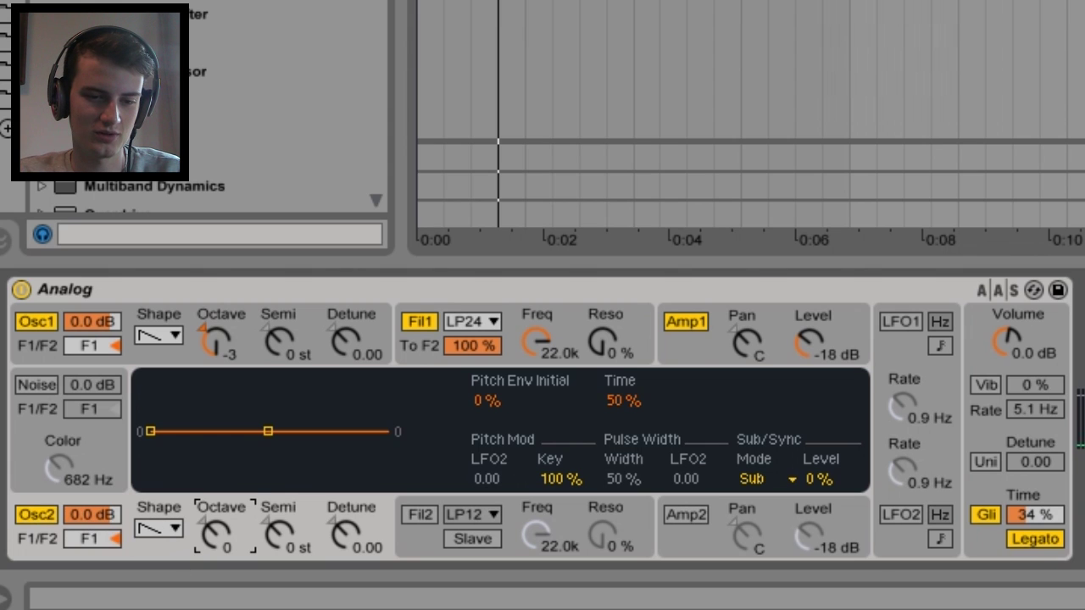
drag(214, 534, 214, 551)
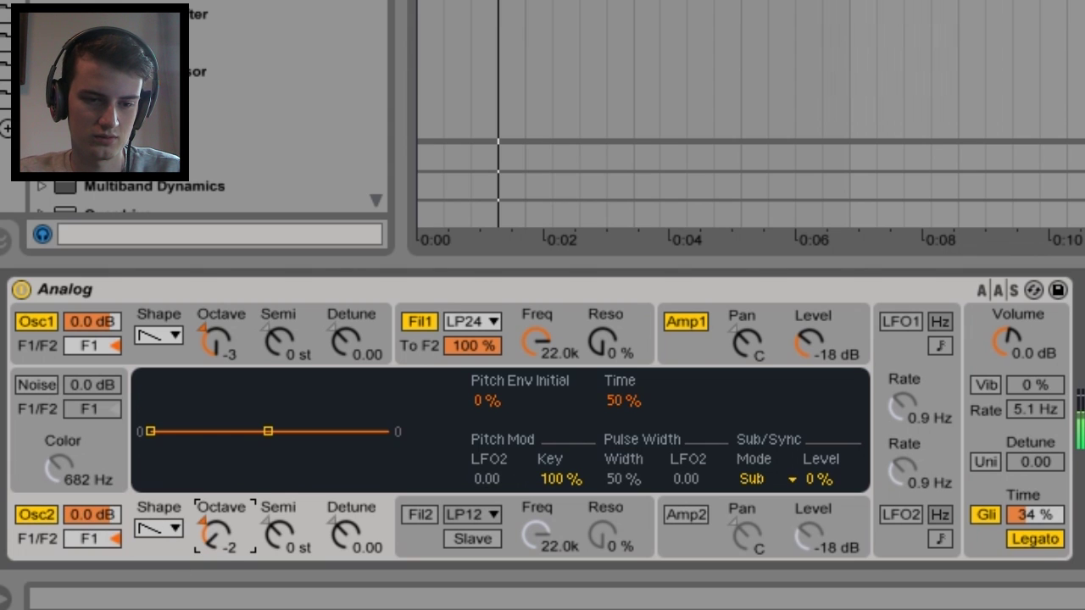
mouse_move(344, 534)
mouse_down()
mouse_move(343, 547)
mouse_move(347, 531)
mouse_up()
drag(341, 343, 342, 354)
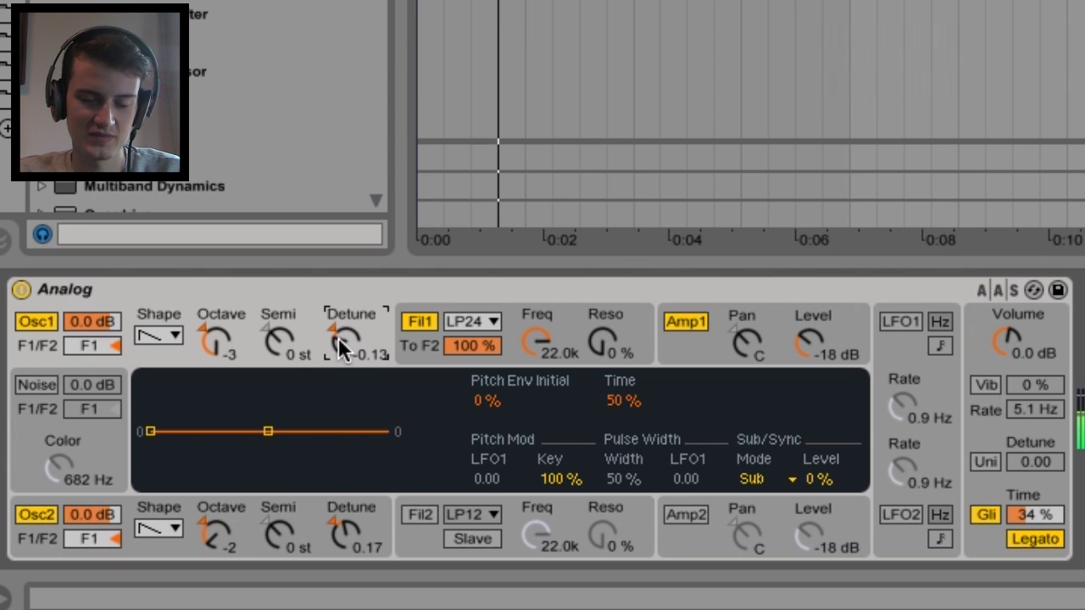
- Enable Unison and set its detune to 29.69
click(991, 469)
click(989, 462)
mouse_move(1022, 461)
mouse_down()
mouse_move(1021, 313)
mouse_move(1019, 471)
mouse_up()
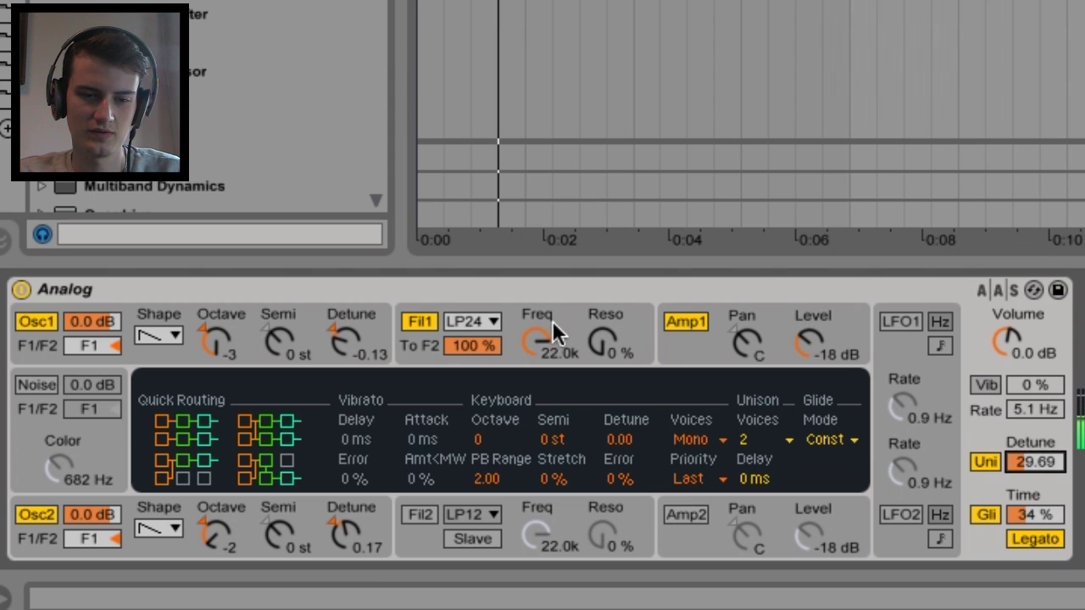
- Set filter 1's cutoff frequency to 162 Hz and its envelope sustain to 1.00
drag(543, 343, 543, 421)
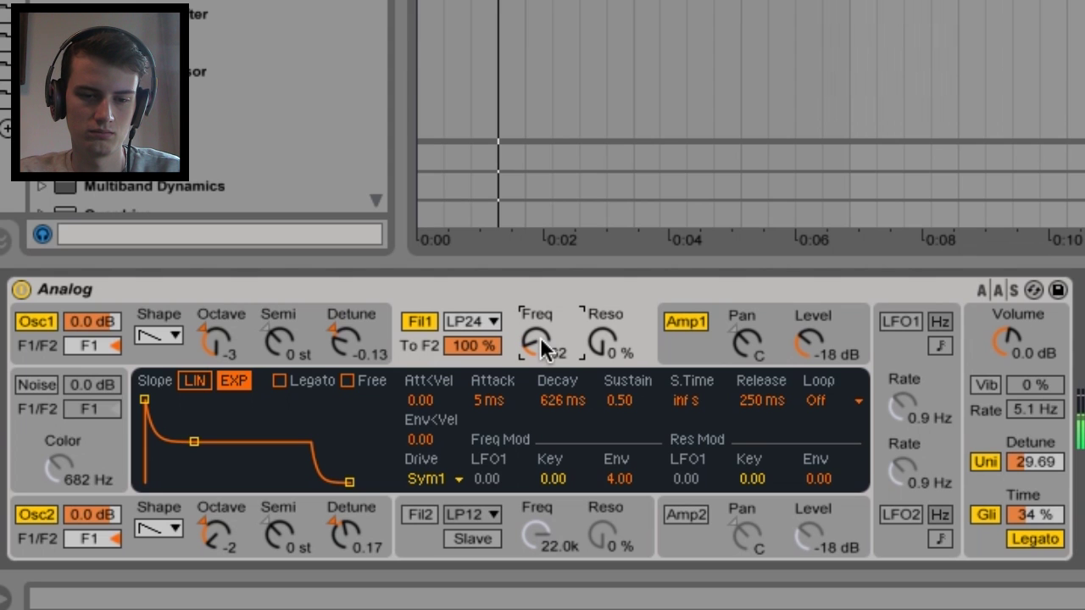
drag(194, 442, 194, 400)
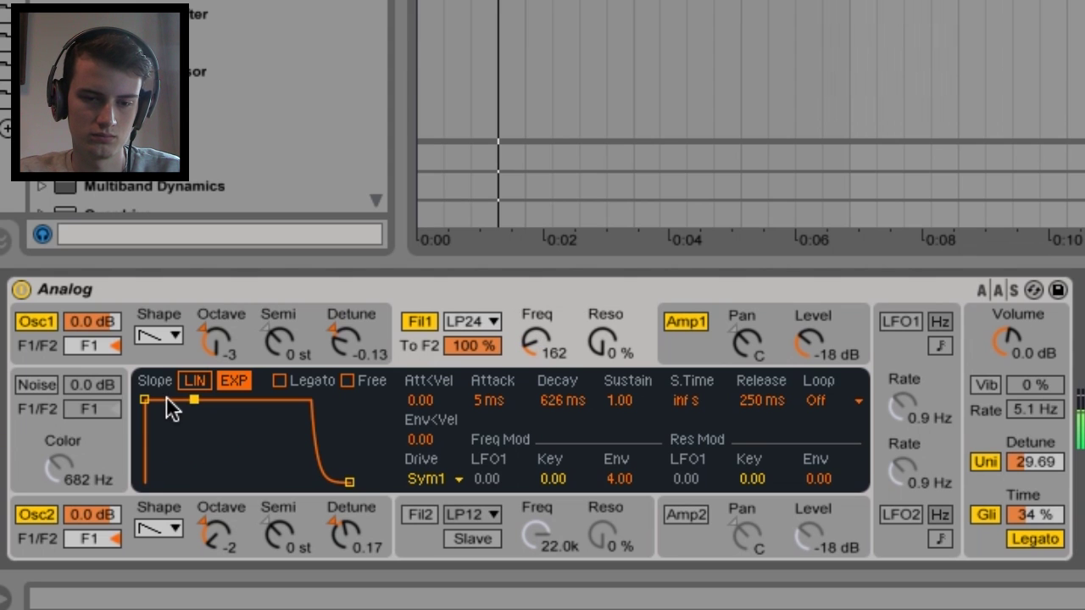
key(z)
key(x)
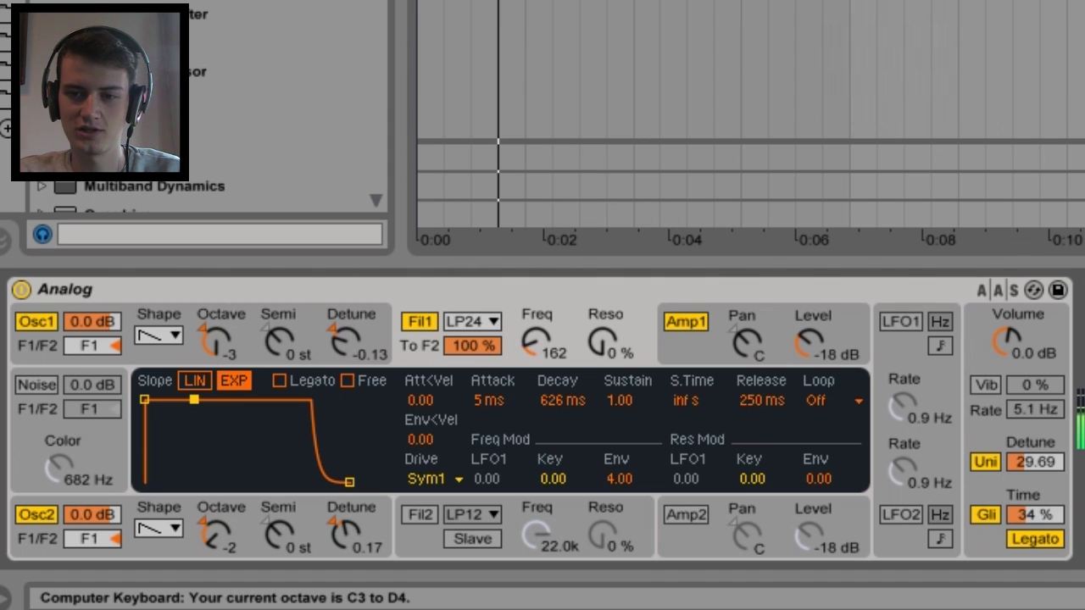
- Reduce the Bass synth's Unison detune to 15.62
key(space)
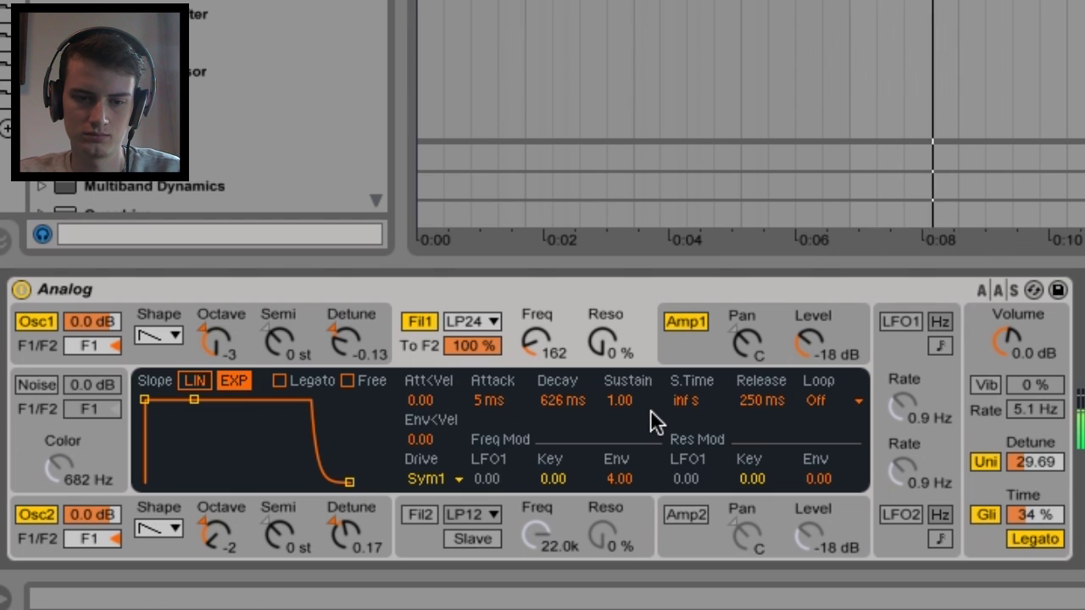
drag(1035, 462, 1035, 428)
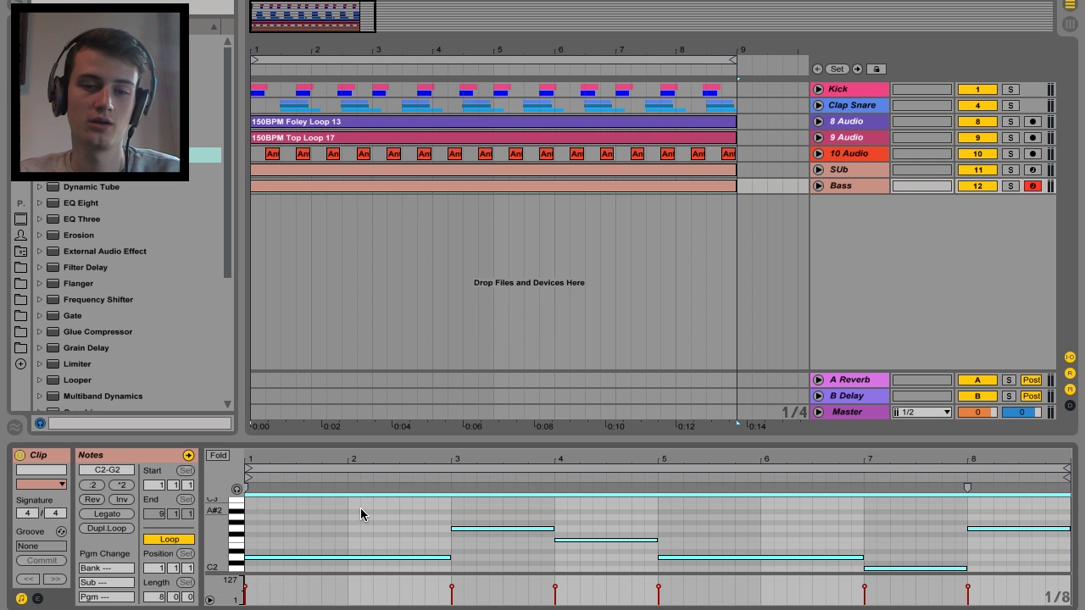
- Transpose all notes of the Bass clip up one octave to C3-G3 during playback
key(space)
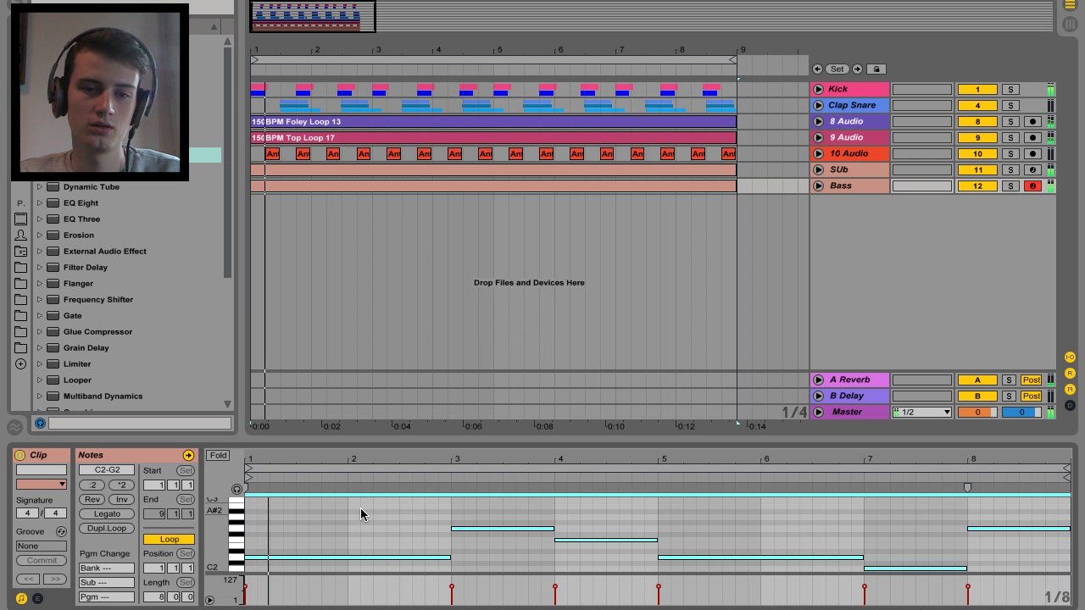
key(shift+Up)
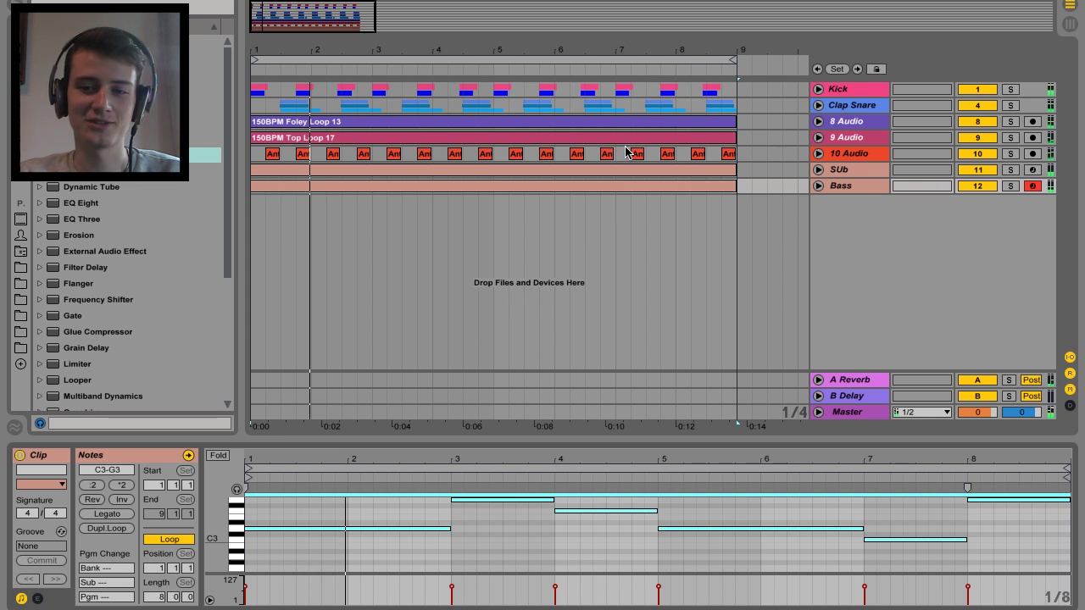
- In the Bass track's Analog, set filter 1's resonance to 19% and detune oscillator 1 to -0.09 and oscillator 2 to 0.02
double_click(867, 187)
key(space)
drag(356, 484, 356, 433)
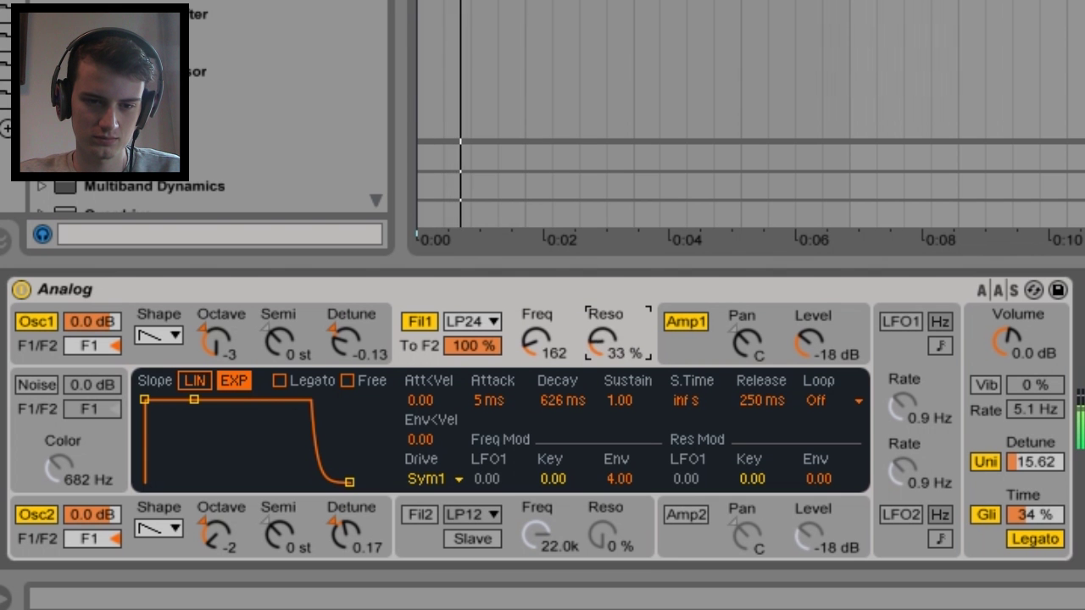
drag(603, 341, 603, 376)
mouse_move(353, 349)
mouse_down()
mouse_move(354, 338)
mouse_move(353, 358)
mouse_up()
drag(347, 528, 347, 541)
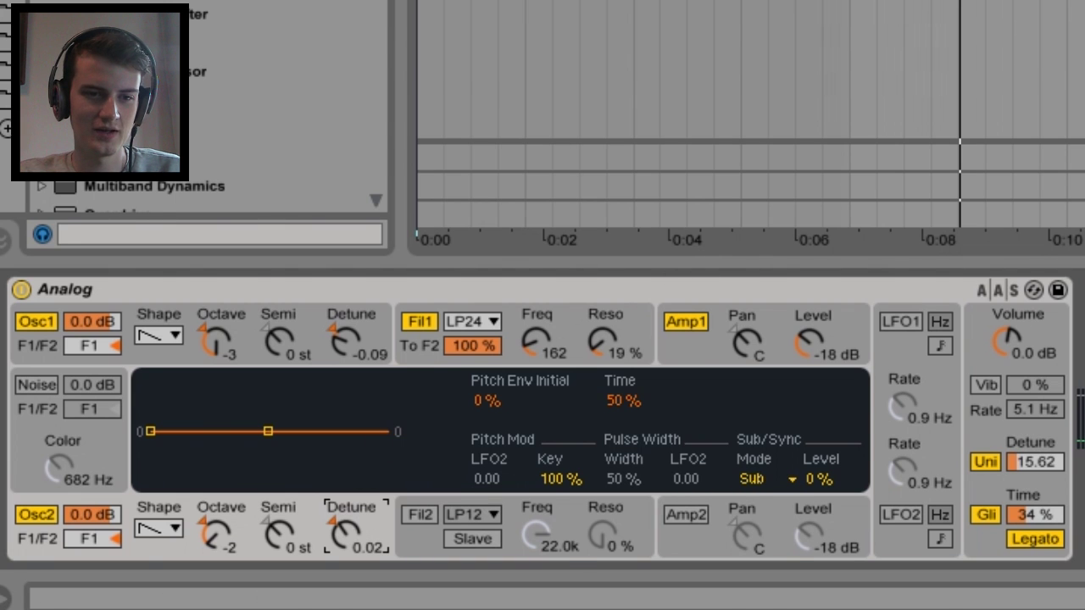
- Add a Saturator before the Compressor with 7.31 dB drive, base 7.43 and Soft Clip on
double_click(90, 310)
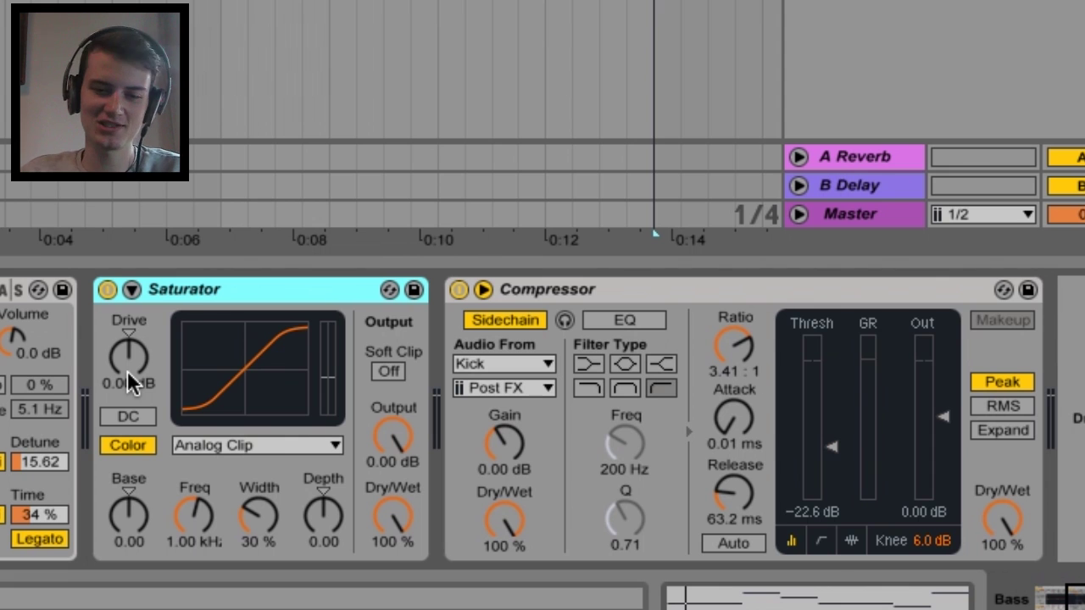
click(127, 370)
drag(127, 371, 127, 333)
drag(119, 560, 116, 526)
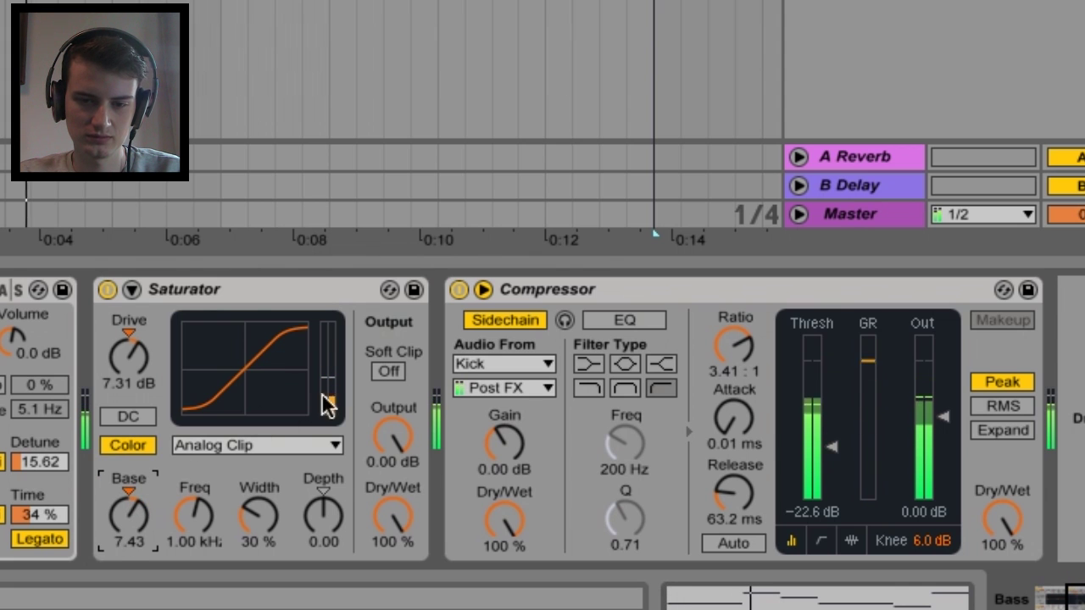
click(383, 373)
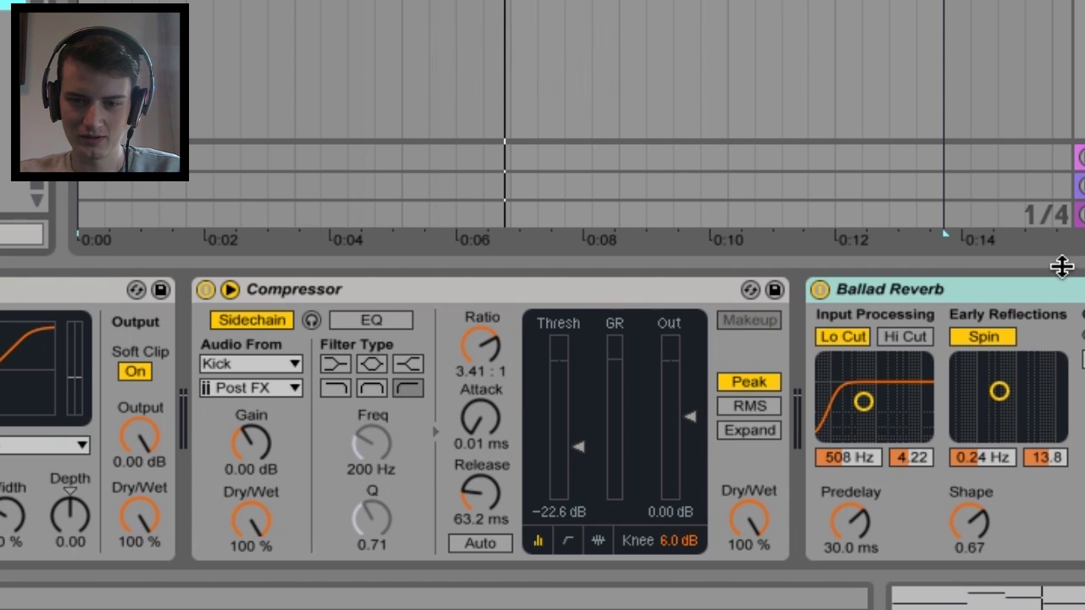
- Move Ballad Reverb between the Saturator and the Compressor and set its stereo width to 120.00
drag(1061, 290, 243, 351)
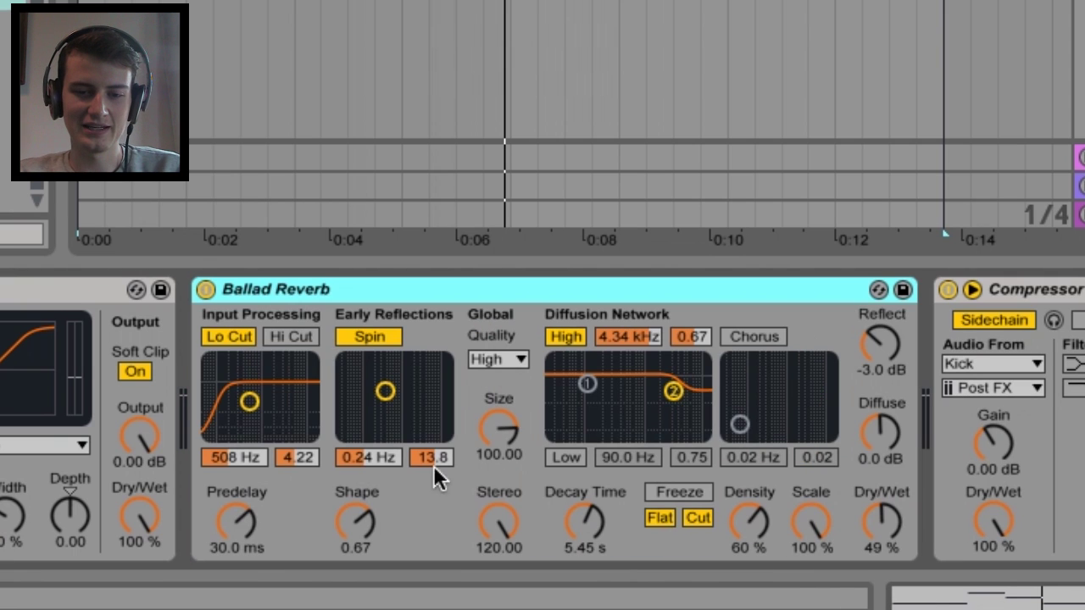
click(499, 523)
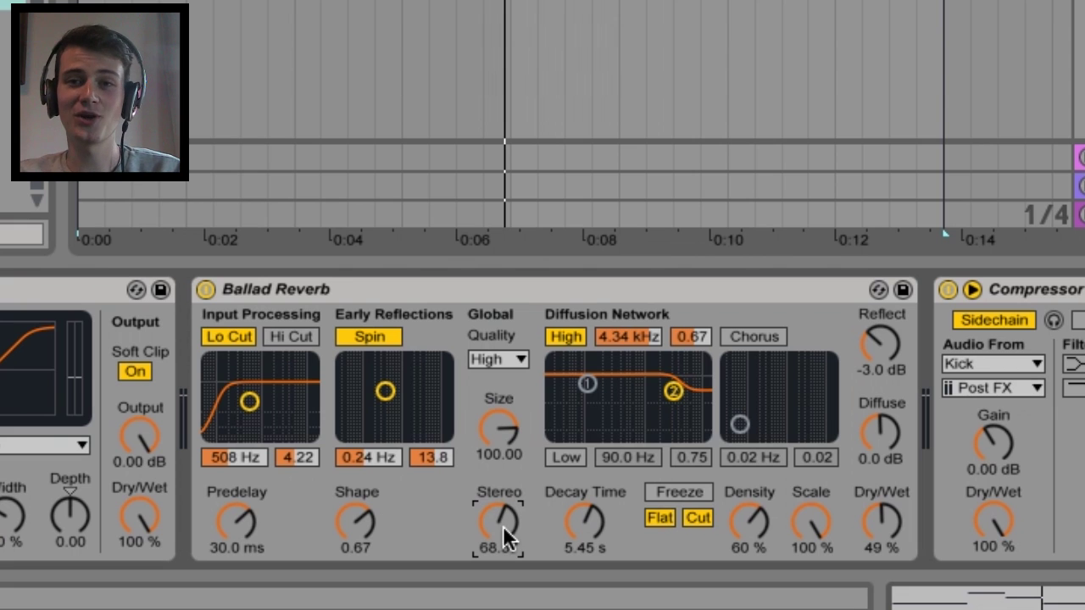
drag(502, 525, 503, 479)
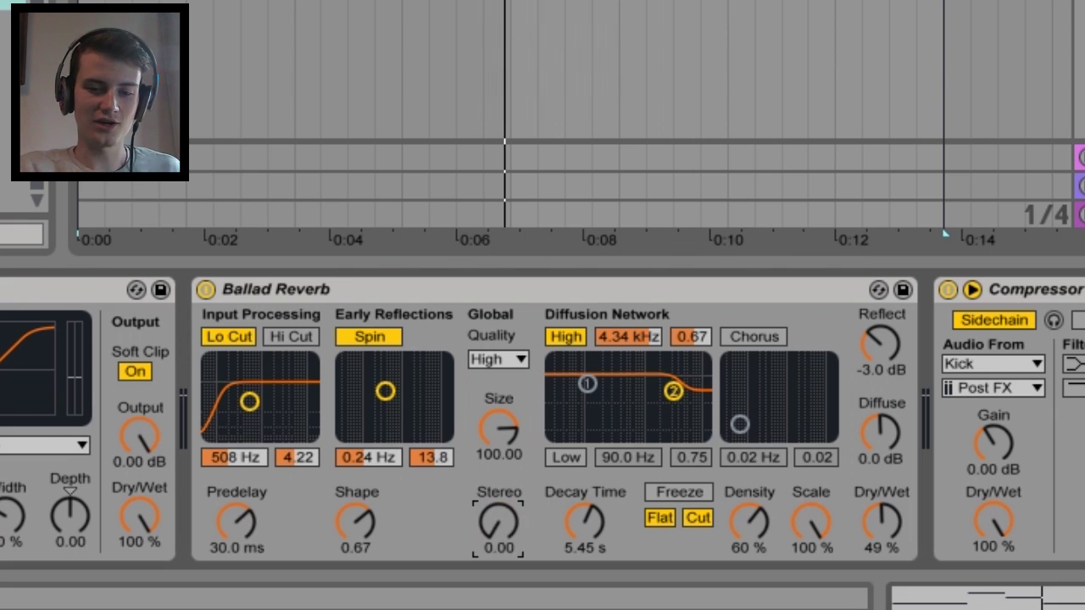
drag(503, 526, 503, 455)
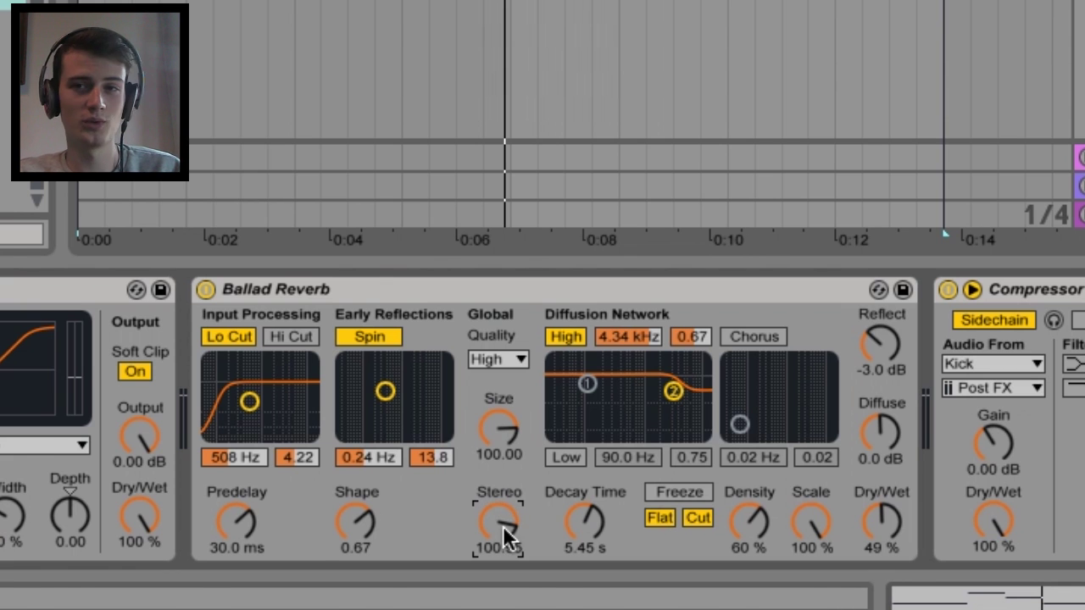
drag(503, 526, 503, 492)
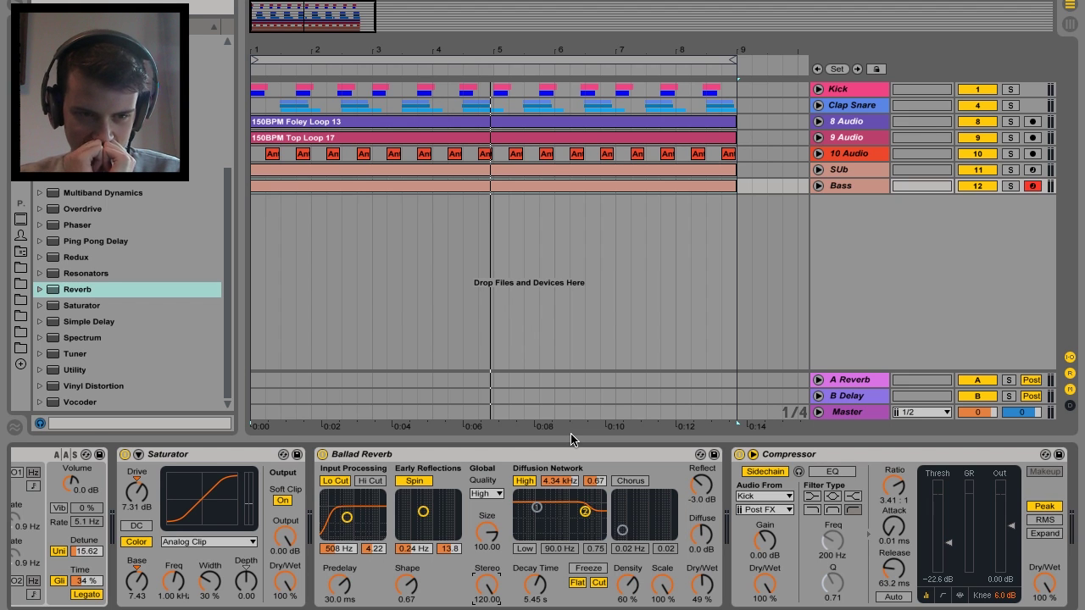
- Load the Ballad Reverb preset afresh from the Reverb's Hall presets
click(40, 290)
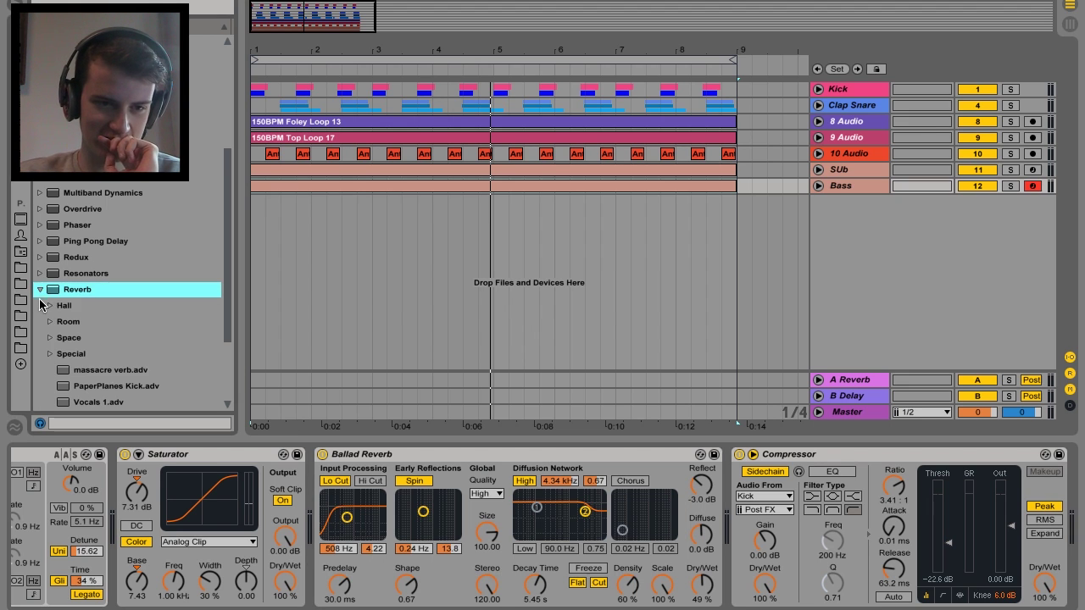
click(39, 302)
click(49, 306)
scroll(97, 252, down, 2)
click(108, 240)
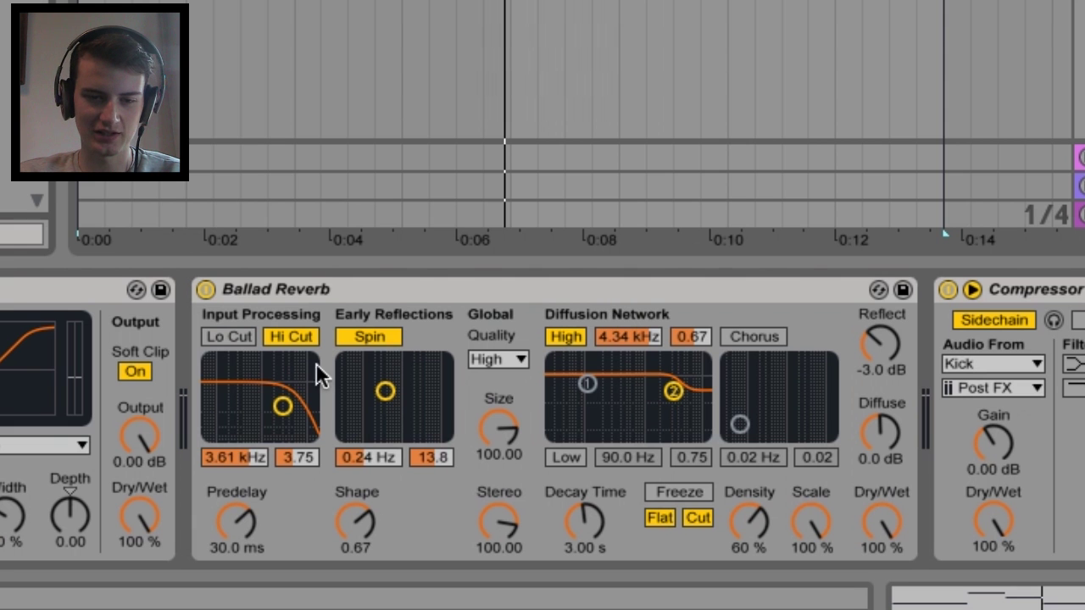
- Set the reverb's stereo width to 120.00 and its dry/wet mix to 43%
click(512, 533)
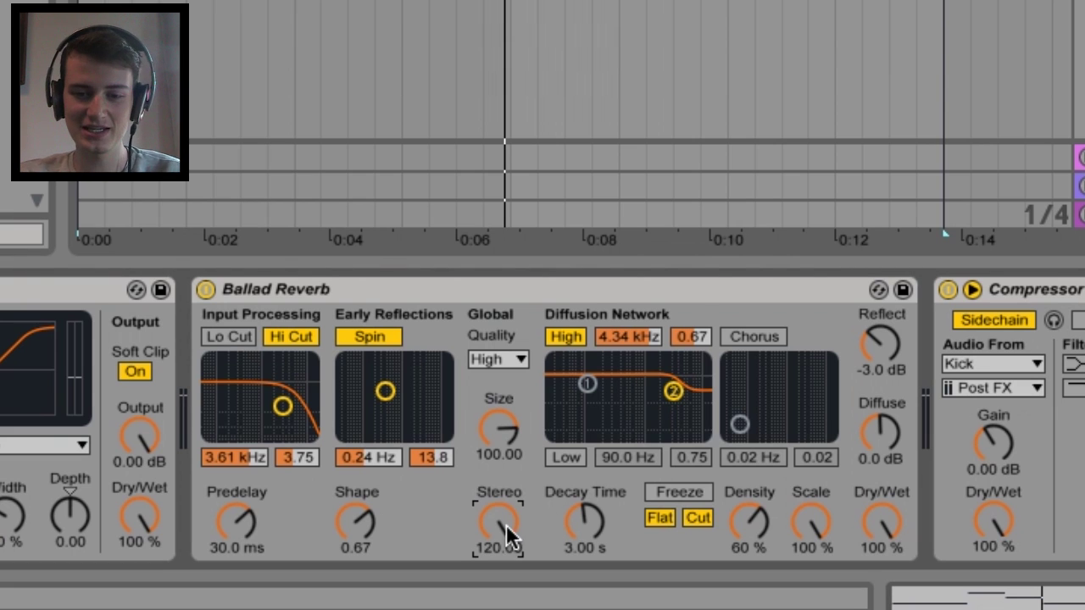
click(881, 522)
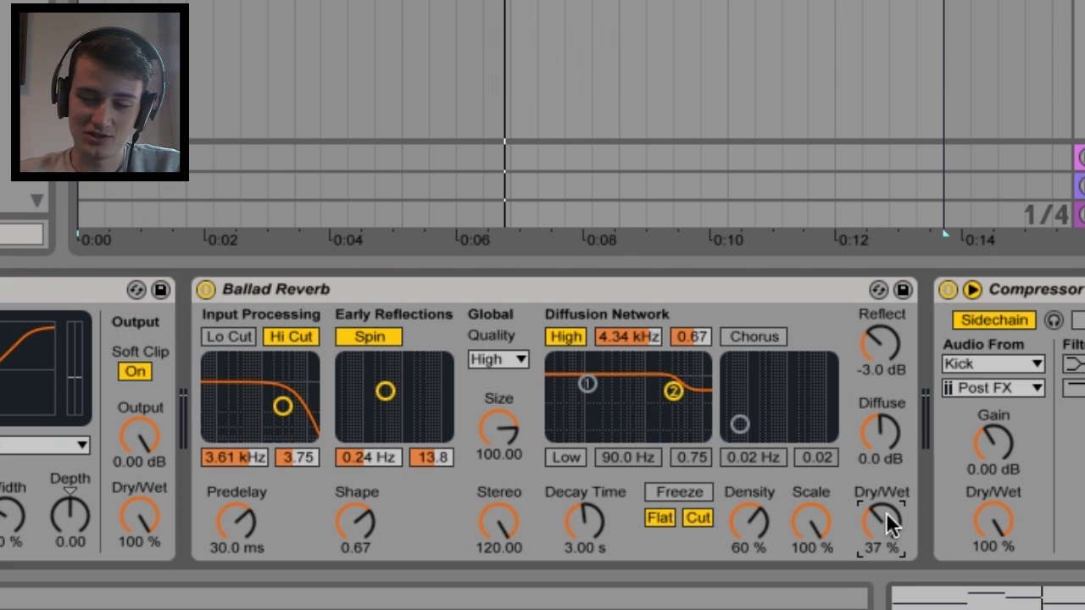
key(Delete)
drag(885, 512, 886, 557)
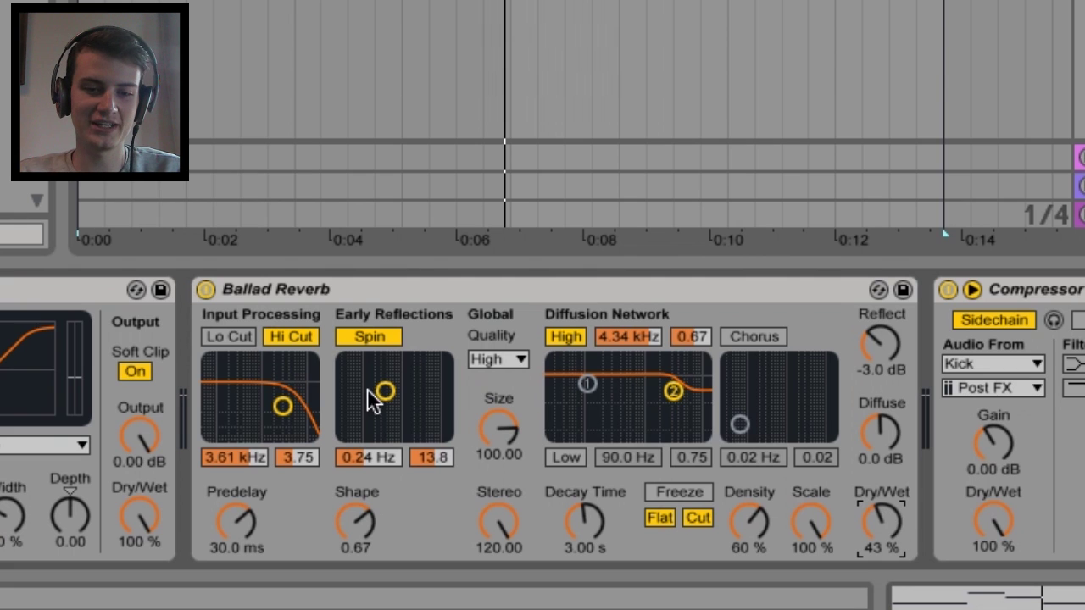
- Switch off the reverb's Hi Cut, lower the input filter frequency to 208 Hz with Lo Cut, and disable Lo Cut as well
click(245, 338)
click(288, 338)
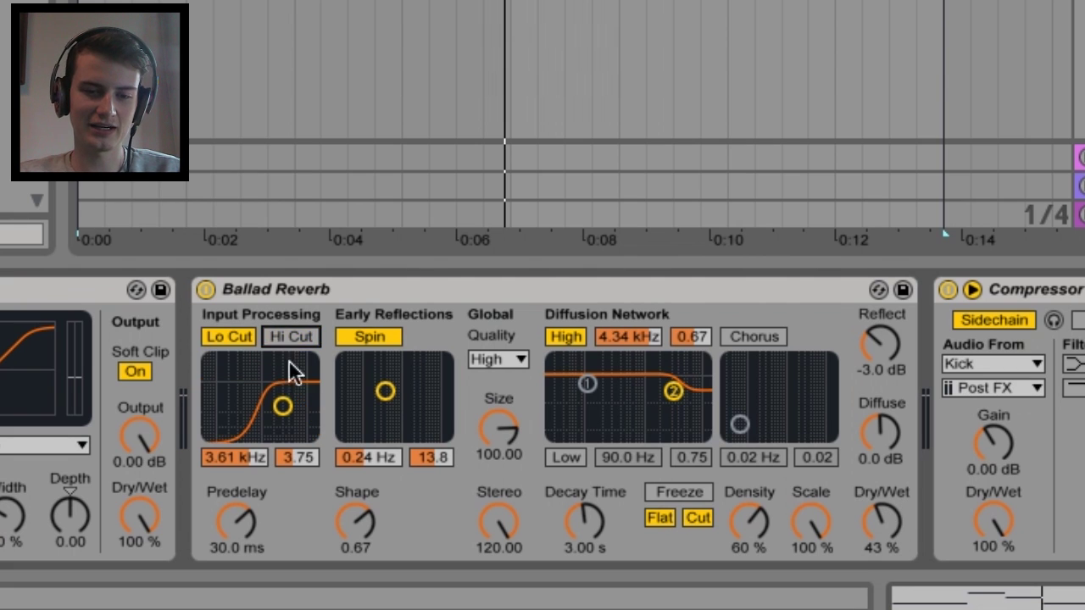
drag(283, 407, 245, 402)
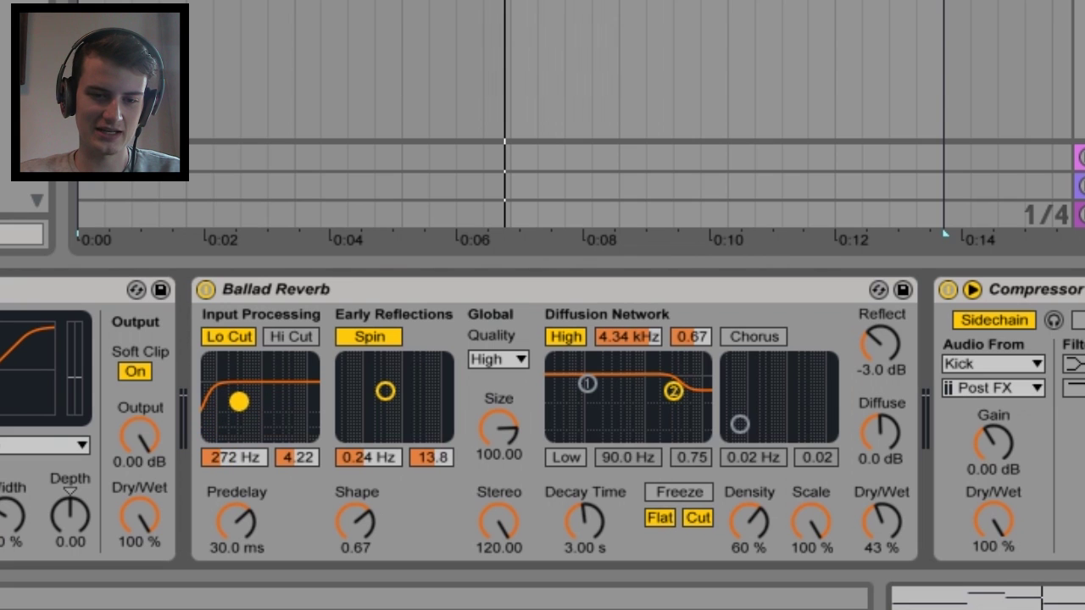
click(230, 343)
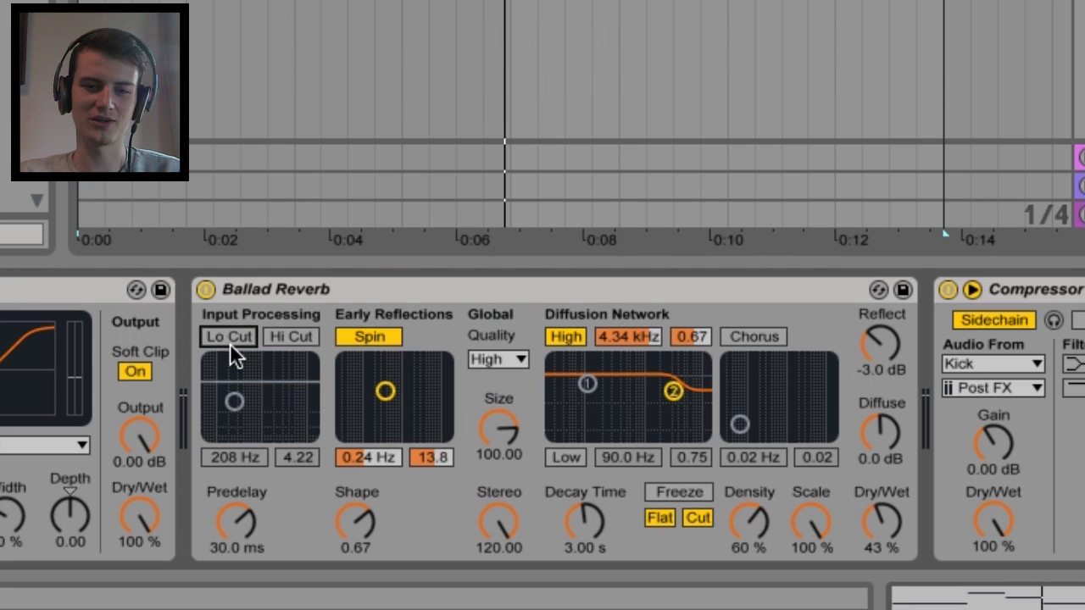
- While playing the loop, set the reverb's dry/wet to 75%, predelay to 2.09 ms and decay time to 1.07 s
key(space)
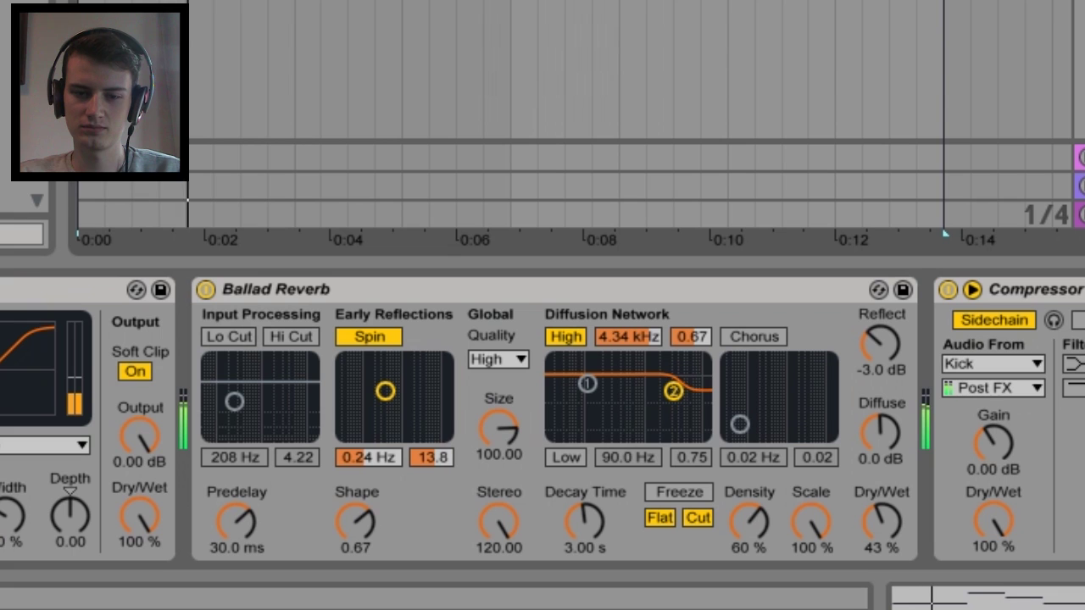
drag(882, 518, 882, 490)
drag(236, 519, 236, 536)
drag(591, 526, 591, 551)
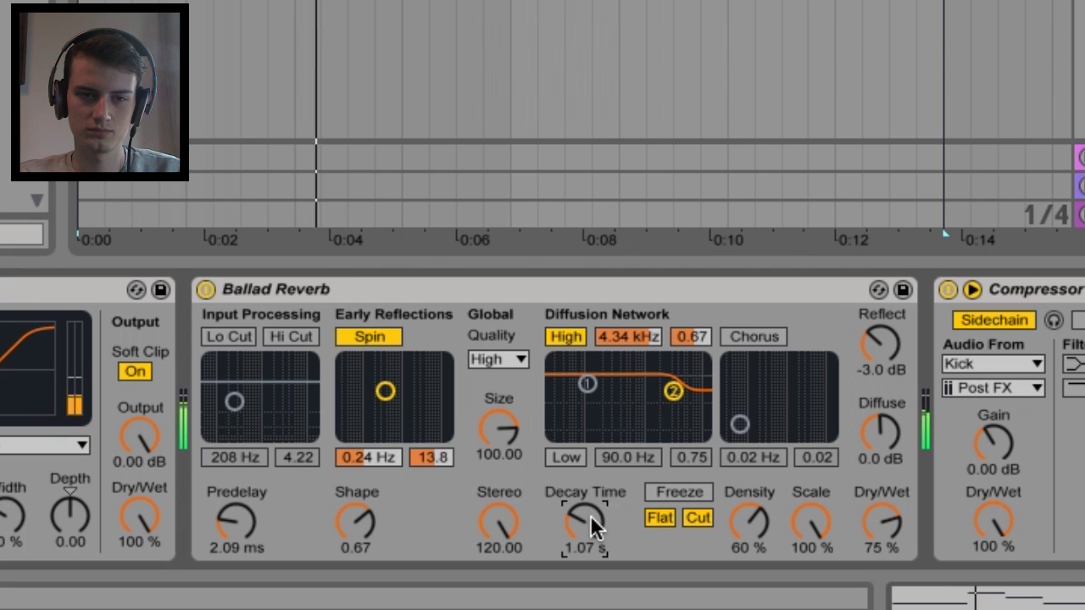
- Add an Auto Filter after Ballad Reverb as a low-pass at 178 Hz with 49% resonance
drag(34, 135, 1004, 433)
drag(804, 447, 629, 406)
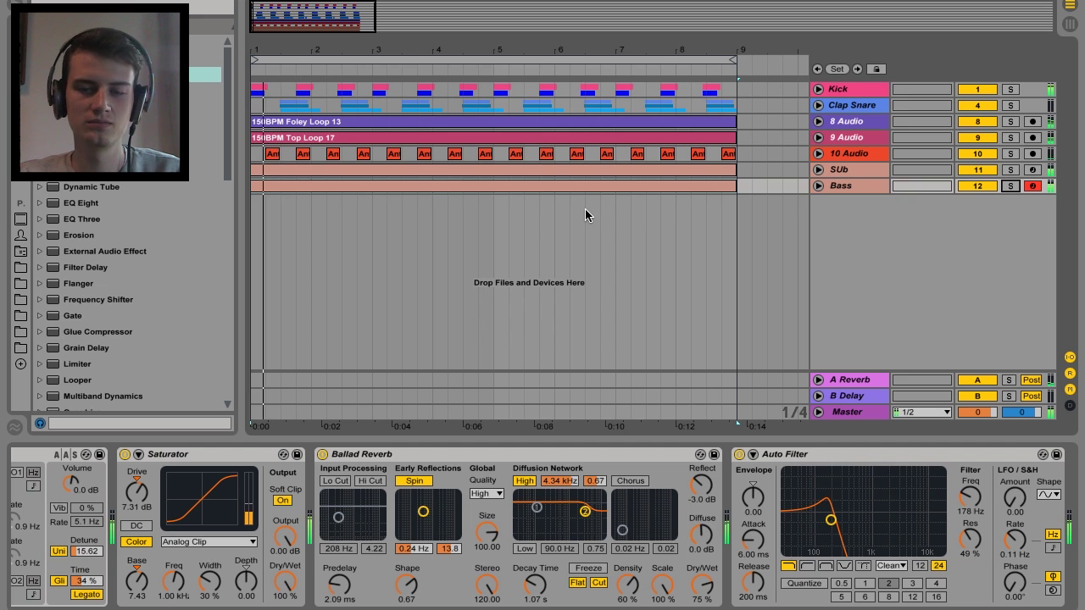
- Insert an EQ Eight between the Auto Filter and the Compressor and set it to M/S mode, editing the side signal
drag(82, 202, 675, 540)
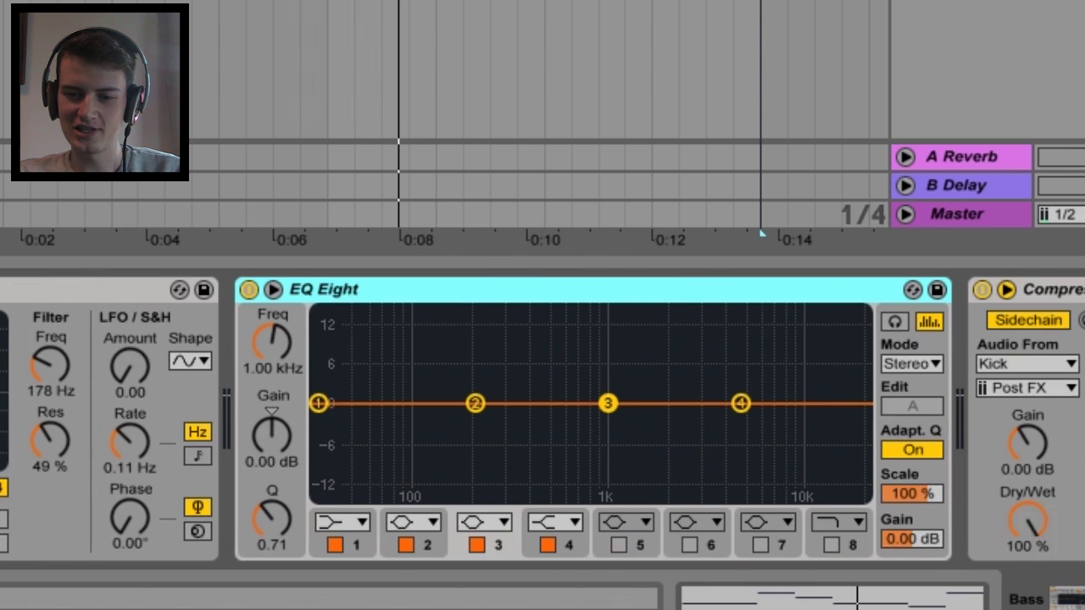
click(1034, 495)
click(898, 430)
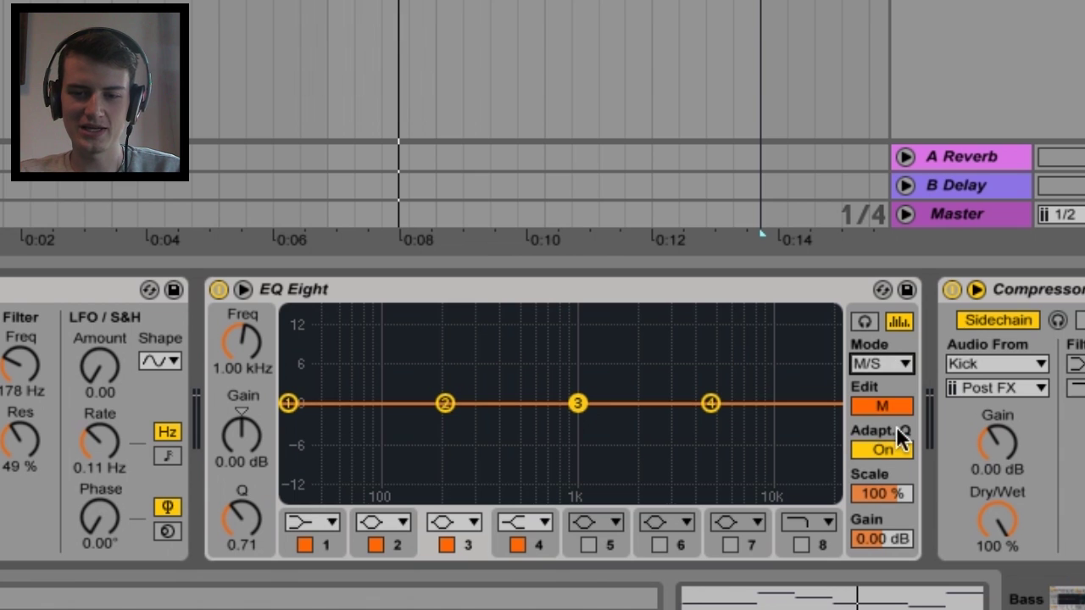
click(889, 404)
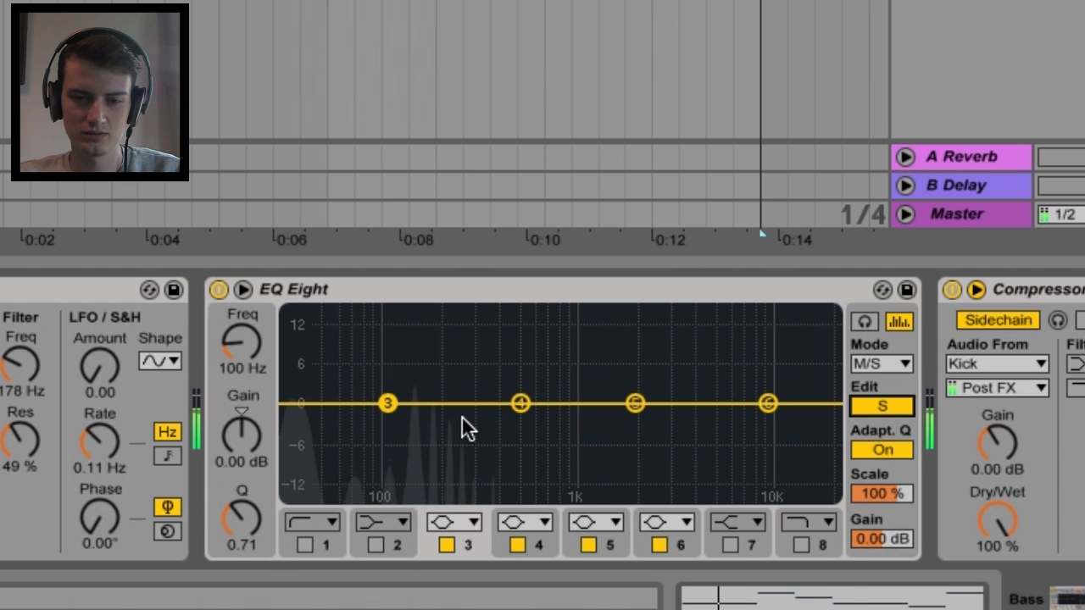
- Enable EQ band 1 on the side signal as a x4 low cut at about 58 Hz
click(304, 545)
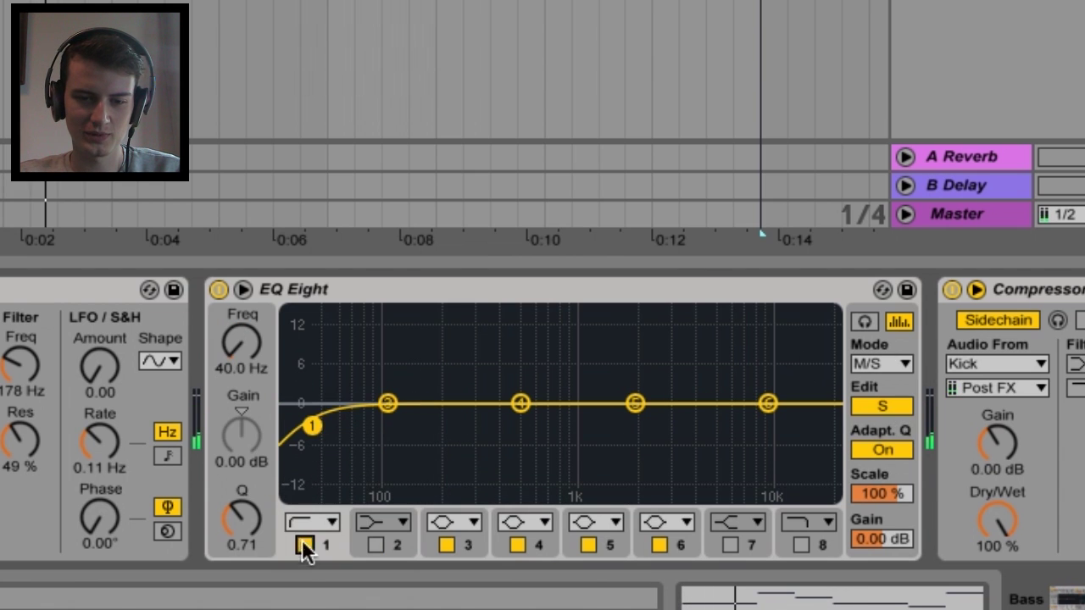
click(318, 520)
click(317, 378)
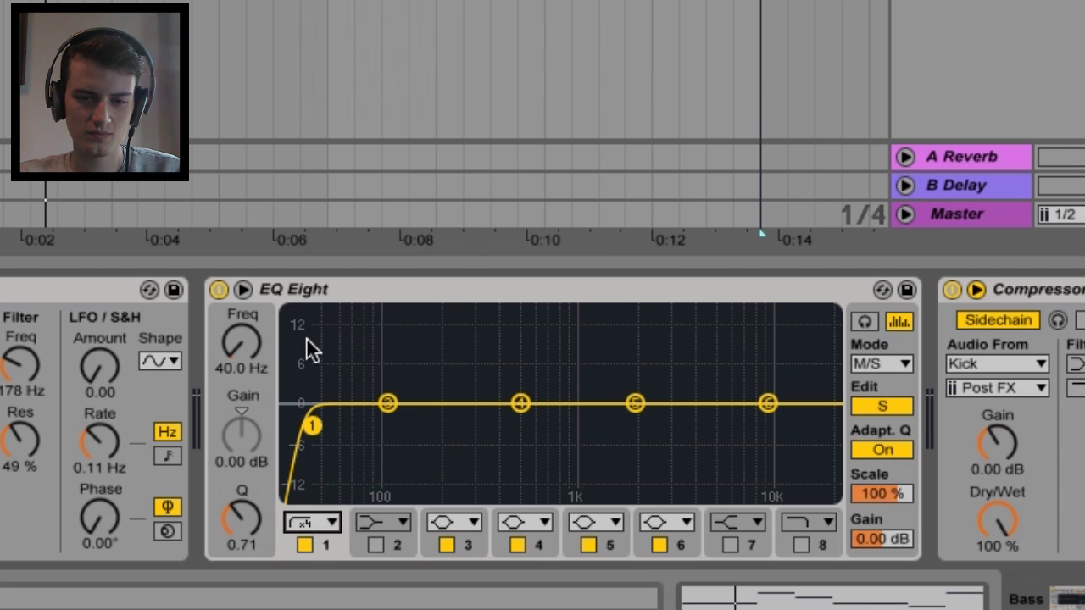
drag(242, 374, 243, 349)
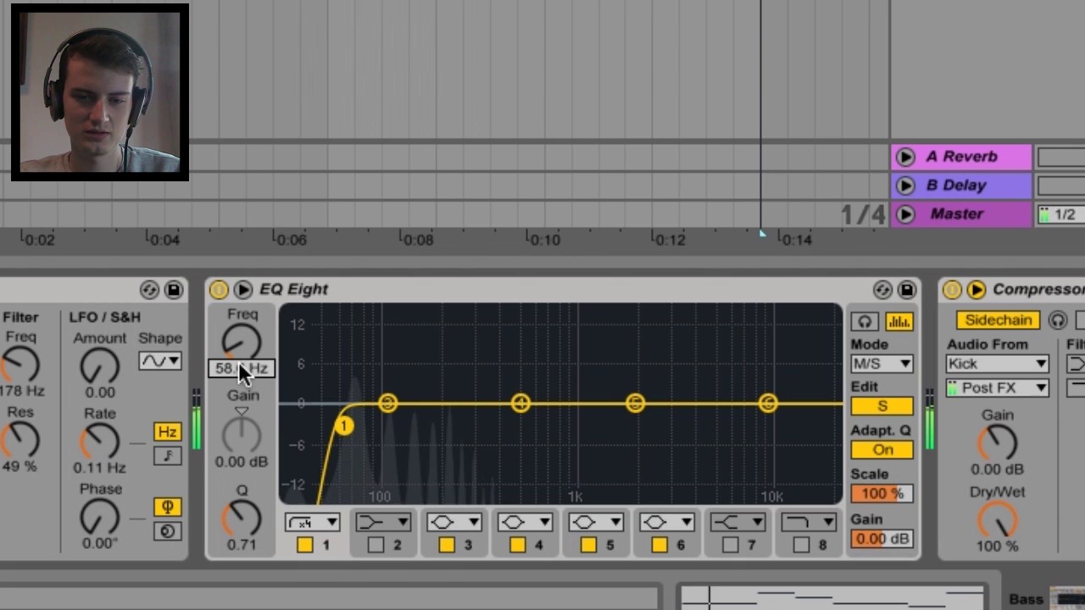
- Boost side band 3 by 6.82 dB at 125 Hz, raise band 4 near 400 Hz, and adjust band 1 to 59.0 Hz with Q 0.78
drag(387, 404, 407, 364)
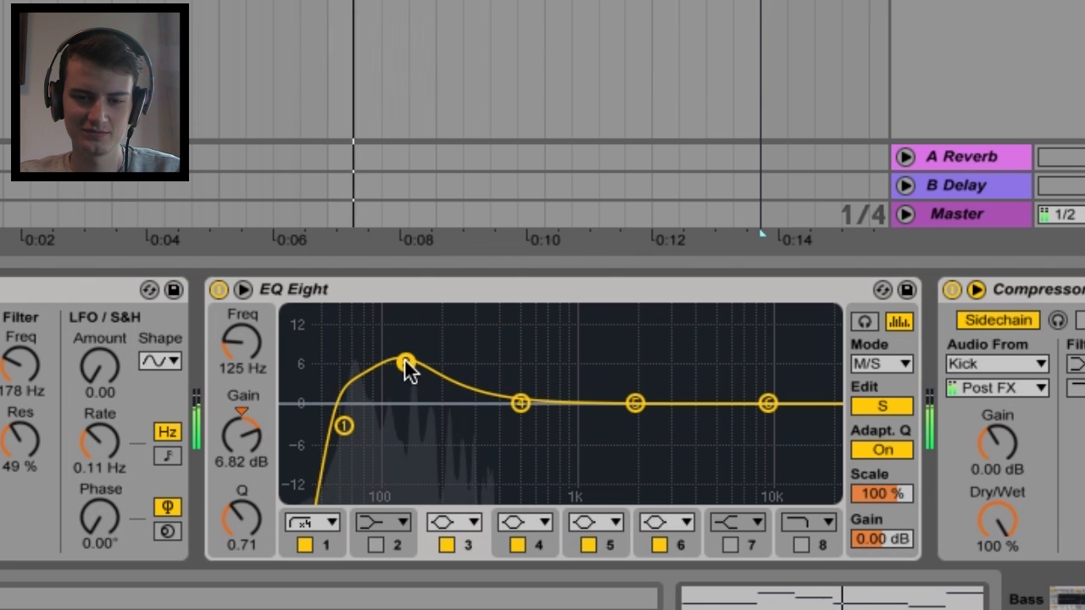
drag(525, 411, 508, 380)
click(344, 427)
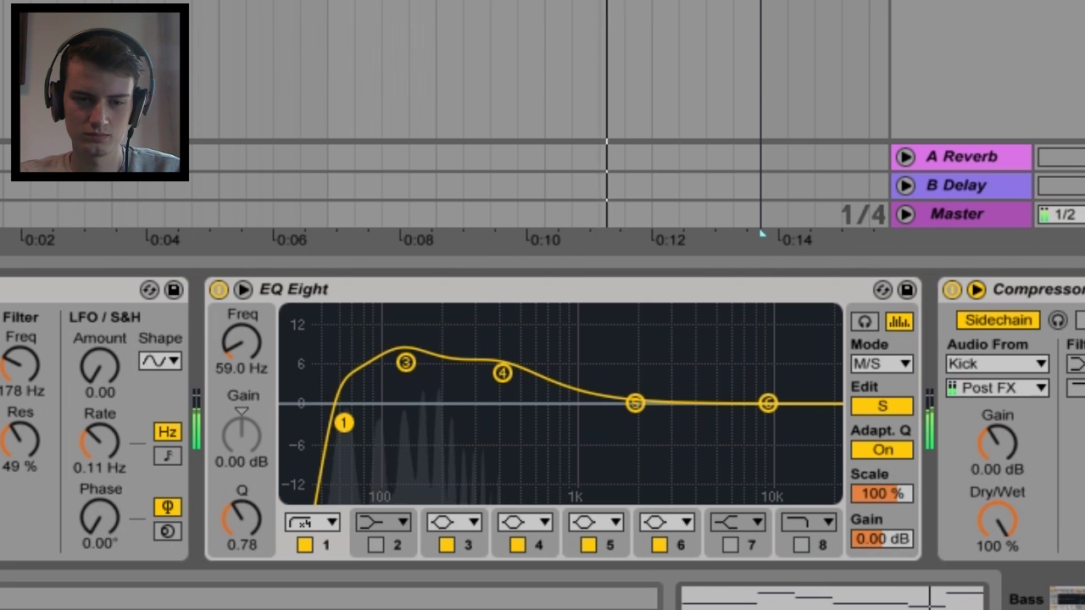
- Insert a Chorus between the Saturator and Ballad Reverb
scroll(342, 419, left, 10)
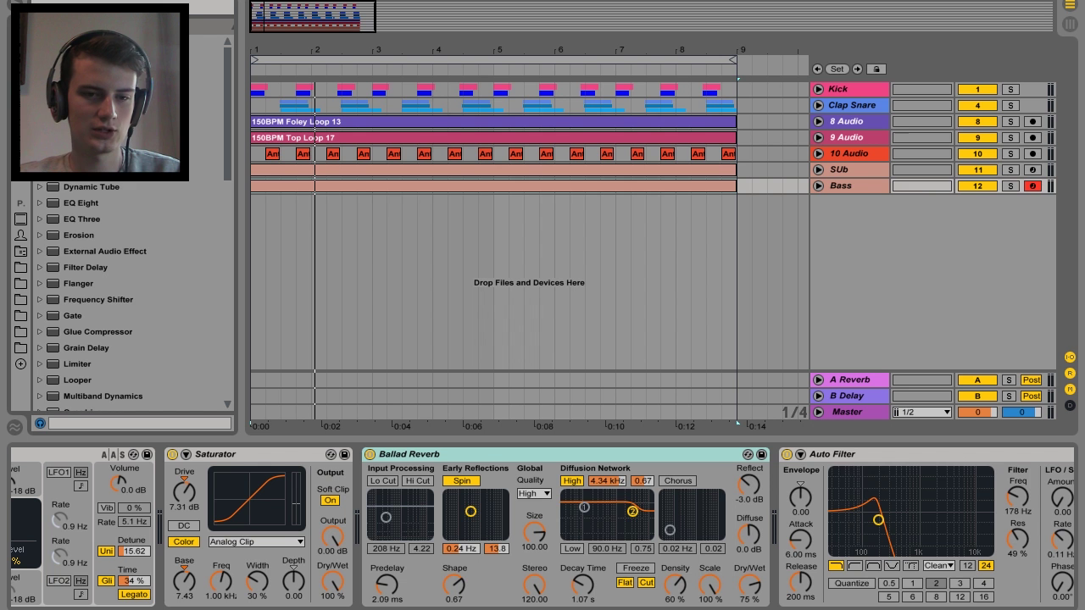
drag(127, 139, 519, 513)
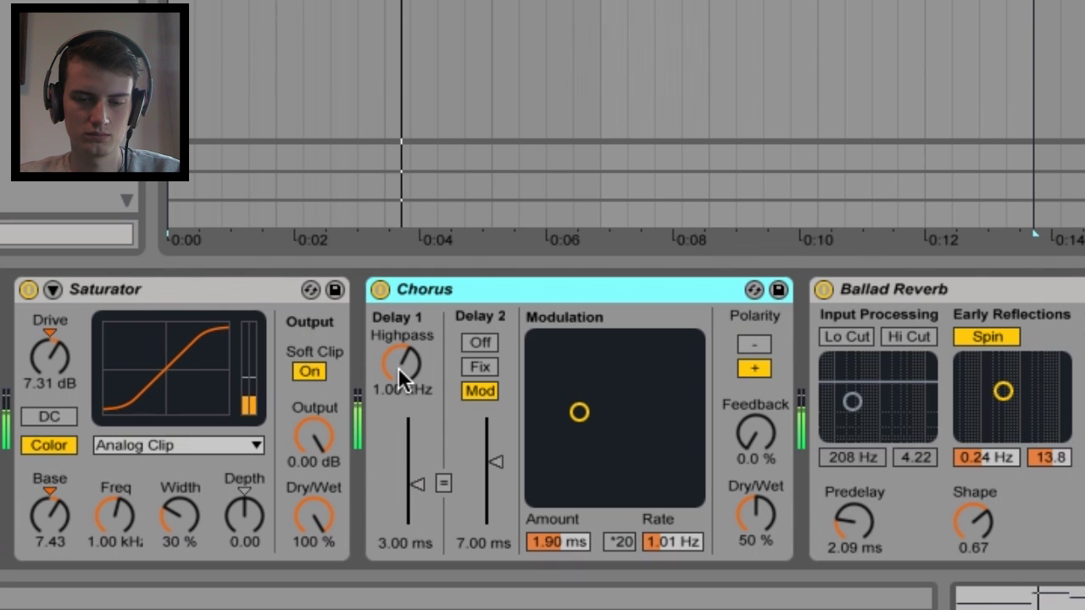
- Set the Chorus dry/wet to 10 %
drag(756, 507, 738, 508)
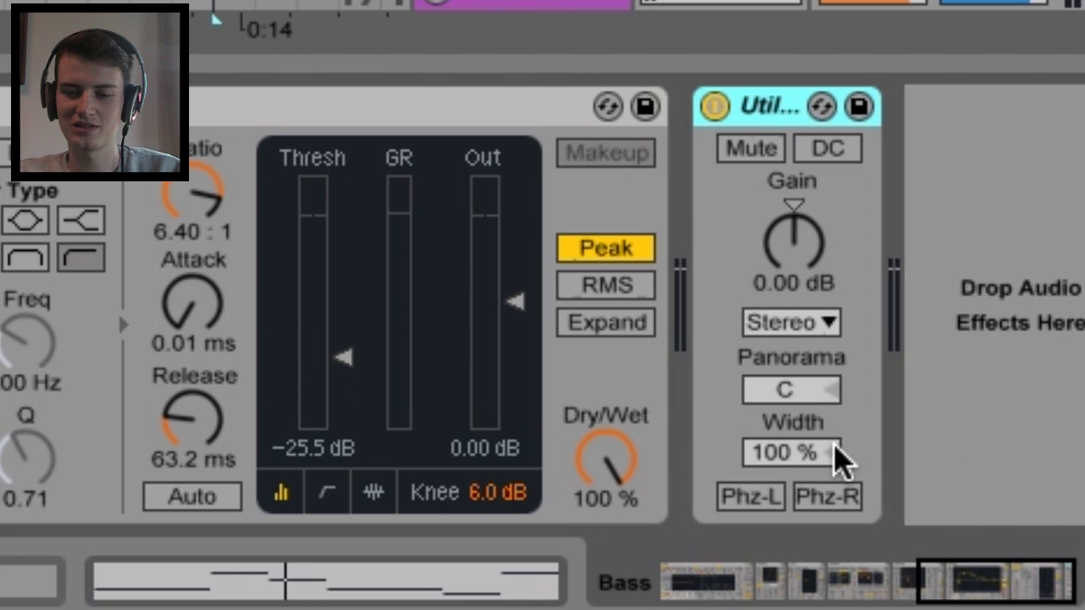
- Add a Utility at the end of the Bass chain with Width 0 %, compare playback with it on and off, and leave it bypassed
drag(836, 446, 814, 542)
key(space)
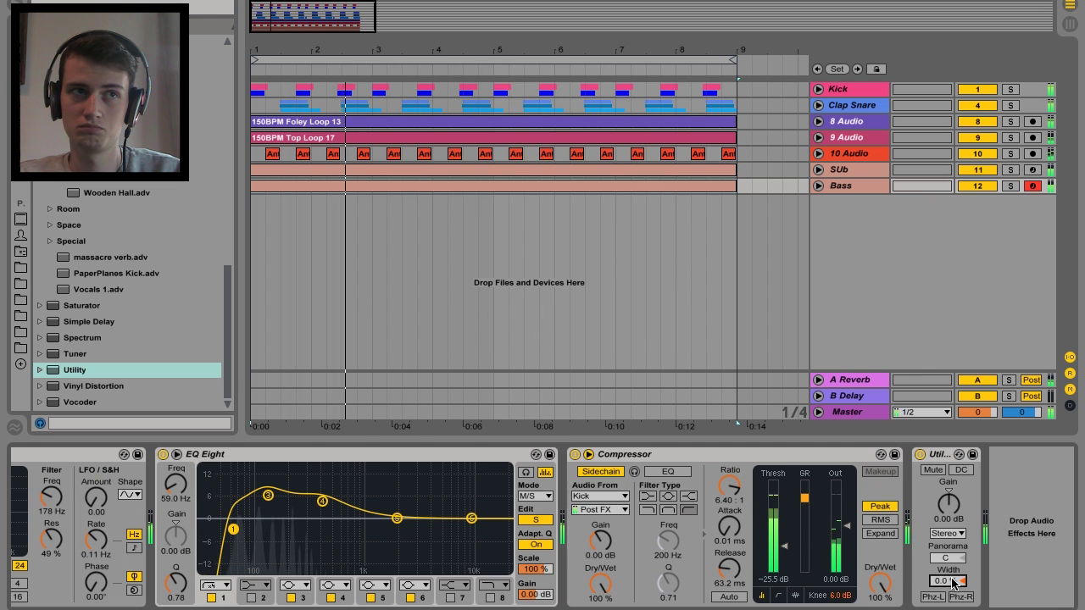
click(920, 457)
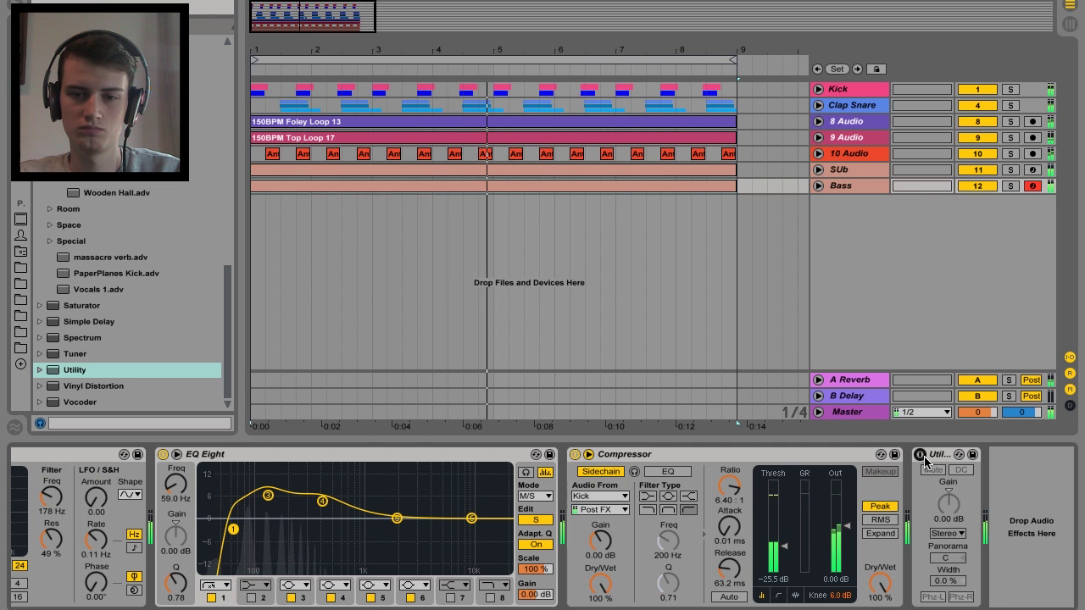
click(921, 456)
click(921, 456)
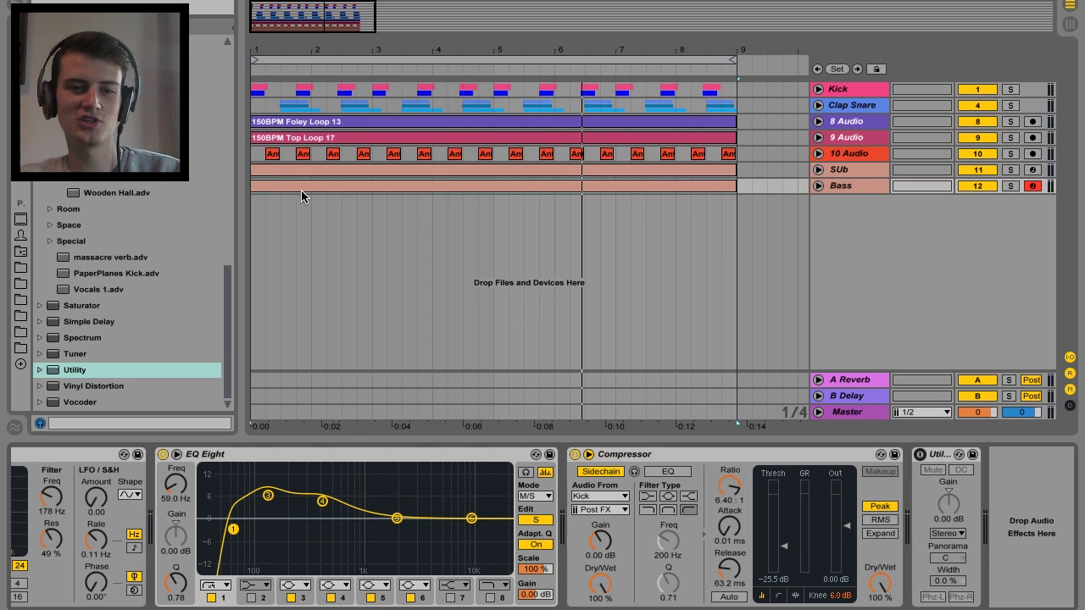
- Insert a Saturator between the Analog and the Compressor on the SUb track
click(855, 187)
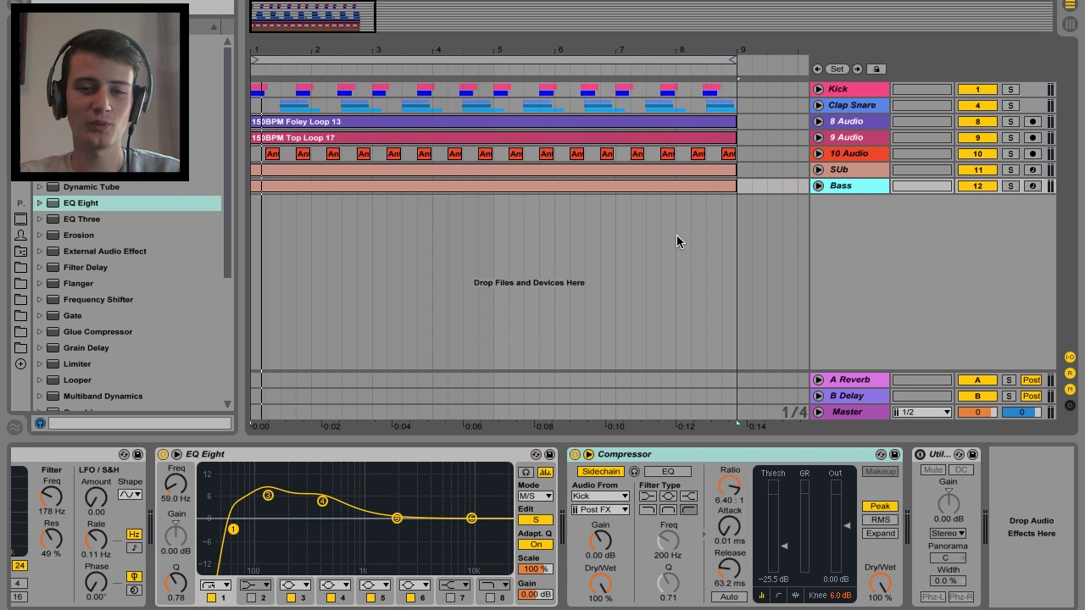
click(873, 172)
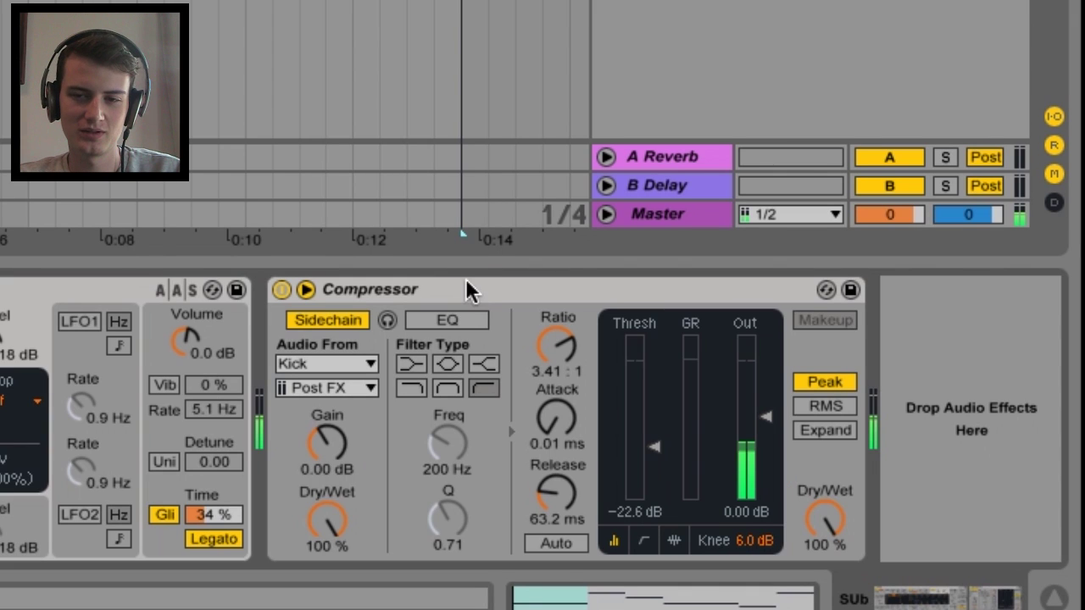
drag(0, 407, 391, 386)
- Set the SUb Saturator's Base to 13.5 and Drive to 4.50 dB, and enable Soft Clip
click(309, 349)
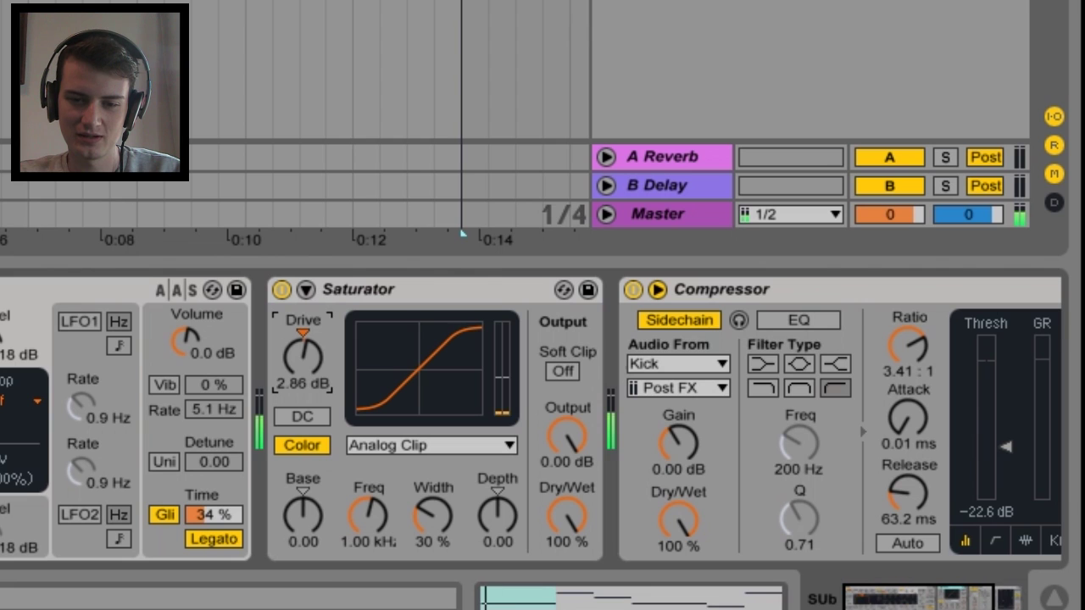
click(303, 542)
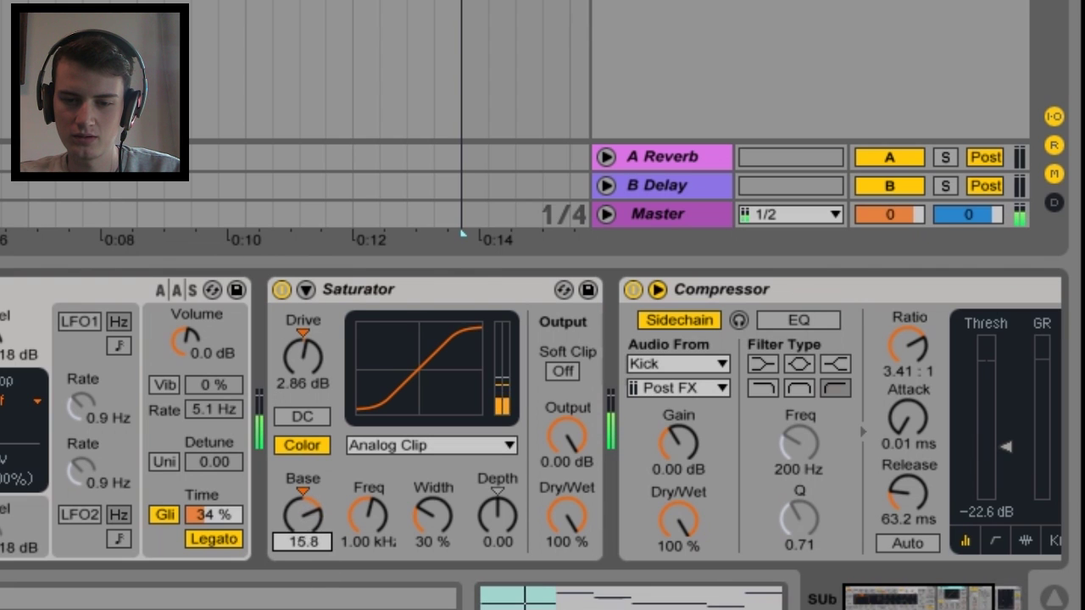
drag(303, 356, 303, 347)
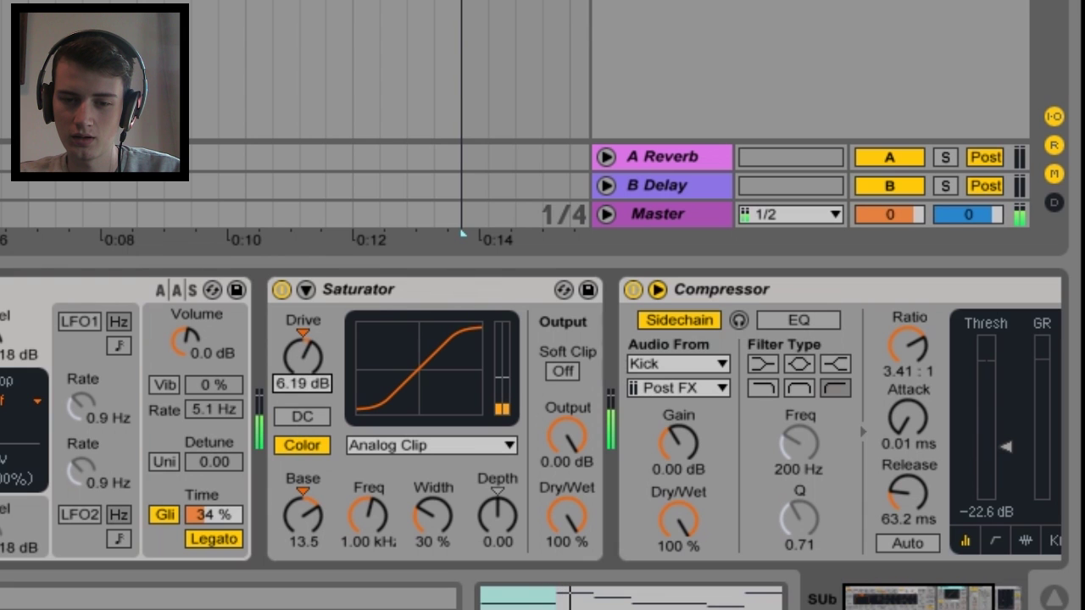
click(563, 371)
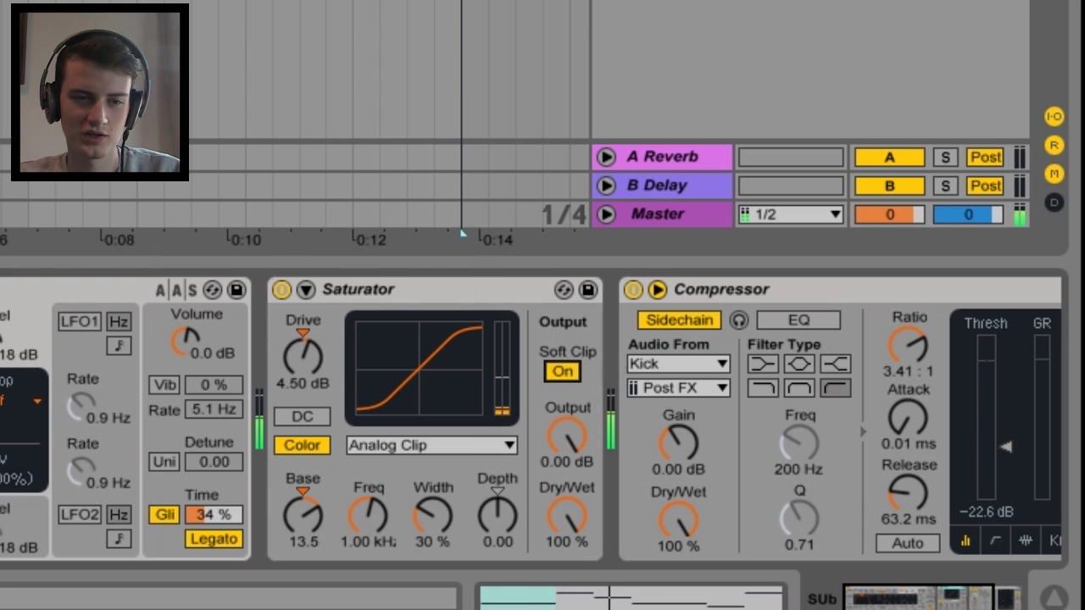
drag(4, 368, 603, 390)
click(678, 364)
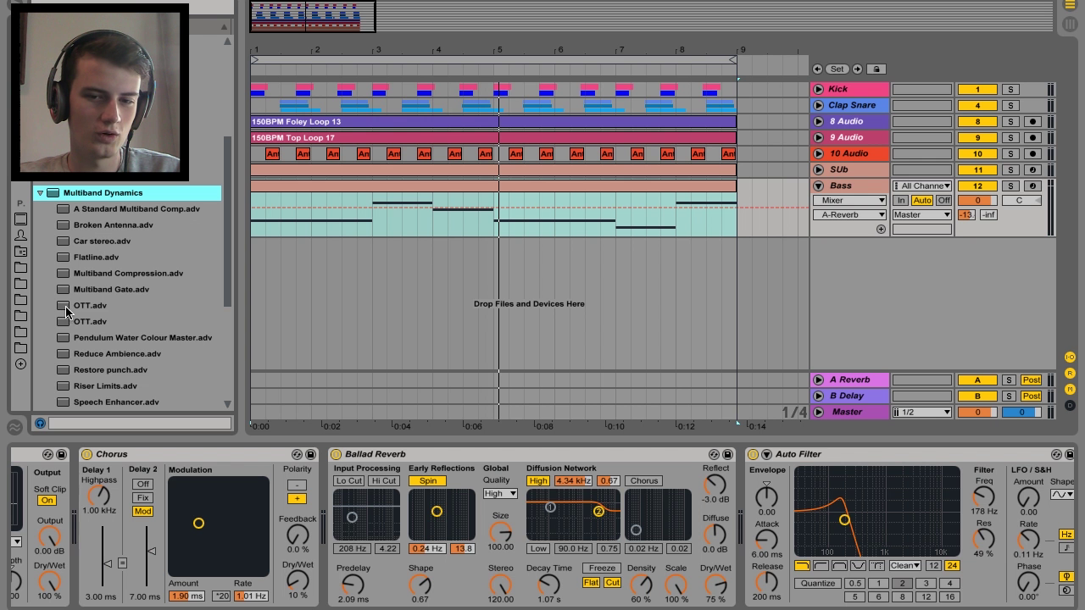
- Insert the OTT preset of Multiband Dynamics between the Bass track's Ballad Reverb and Auto Filter, with its overall output at 6.40 dB
click(82, 289)
double_click(76, 303)
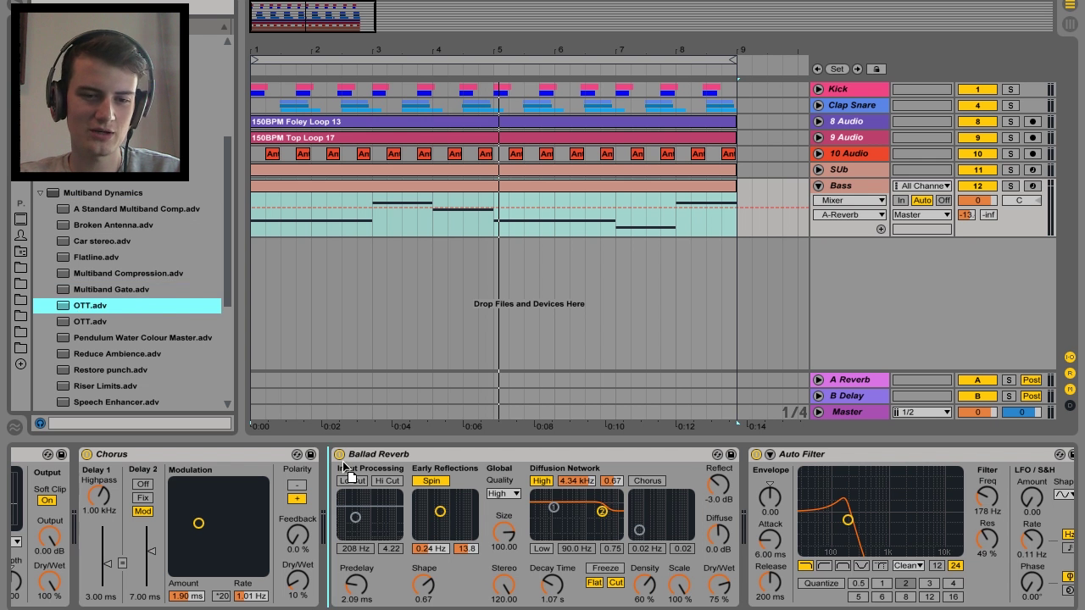
mouse_move(866, 517)
mouse_down()
mouse_move(866, 593)
mouse_move(864, 516)
mouse_up()
key(space)
scroll(742, 351, right, 5)
click(259, 291)
key(space)
drag(260, 290, 840, 348)
click(840, 373)
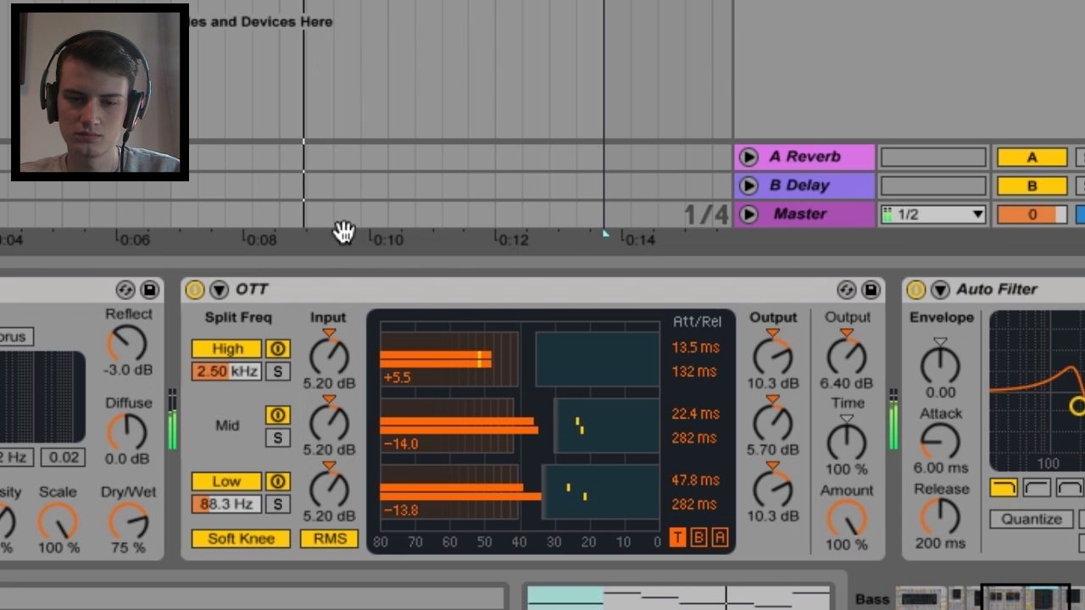
- Detune the Bass track's Analog: unison detune 22.66, Osc2 detune 0.17 and Osc1 detune -0.19
scroll(243, 368, left, 10)
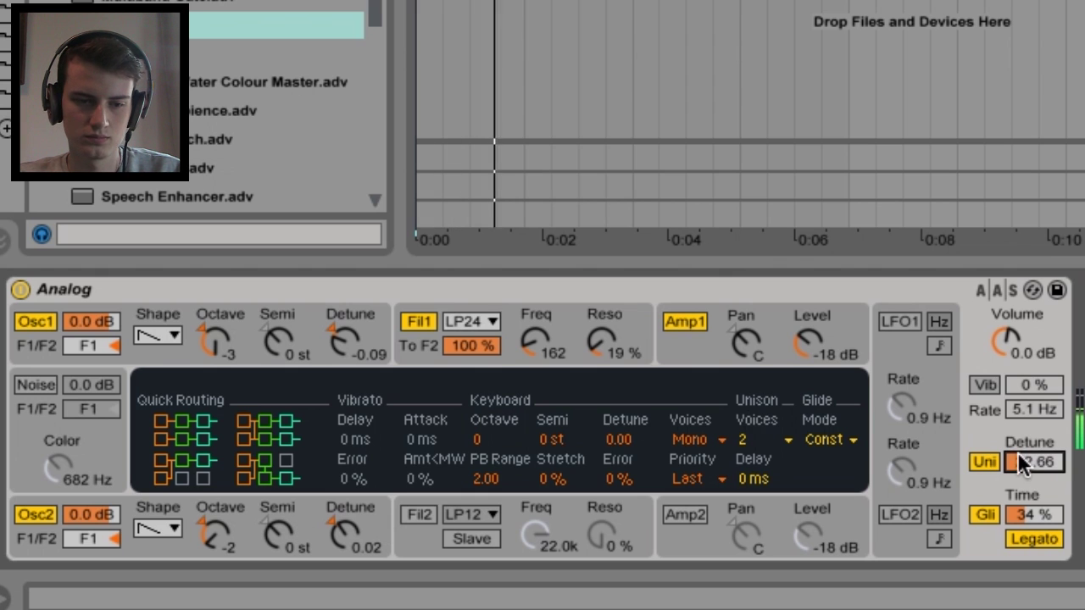
mouse_move(343, 533)
mouse_down()
mouse_move(343, 513)
mouse_move(342, 537)
mouse_up()
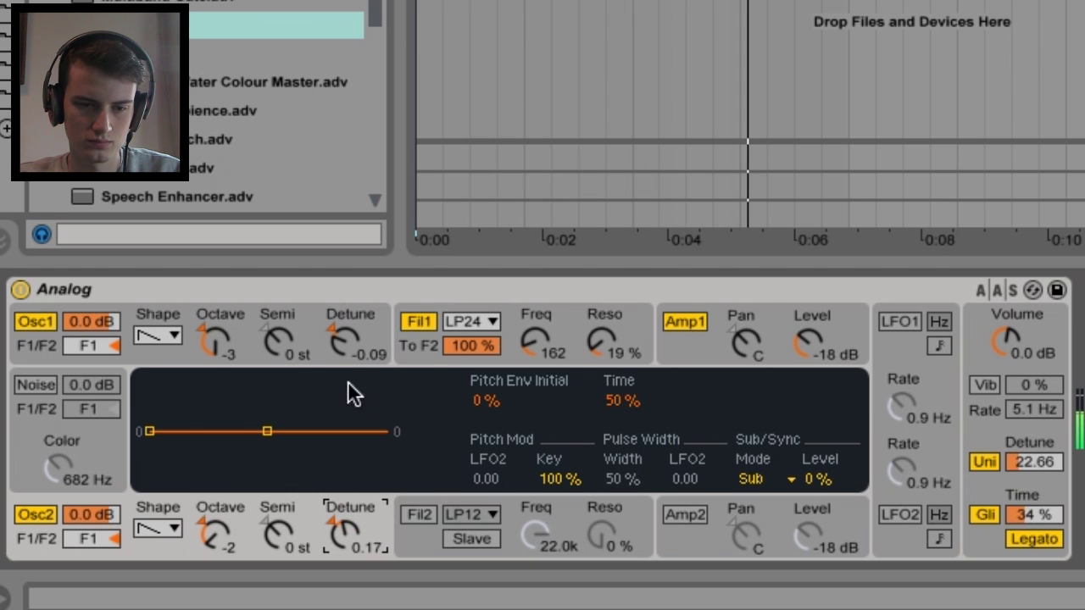
click(343, 341)
drag(344, 342, 346, 343)
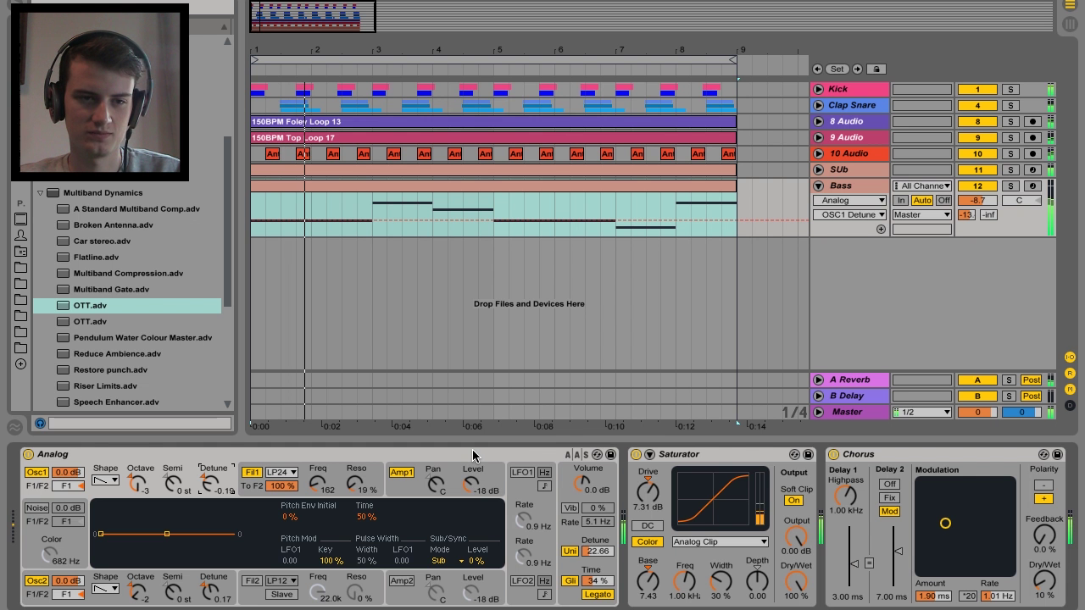
- Fold the Bass track and load the Grand Piano Equal Mellow Production preset on a new MIDI track
scroll(124, 203, up, 5)
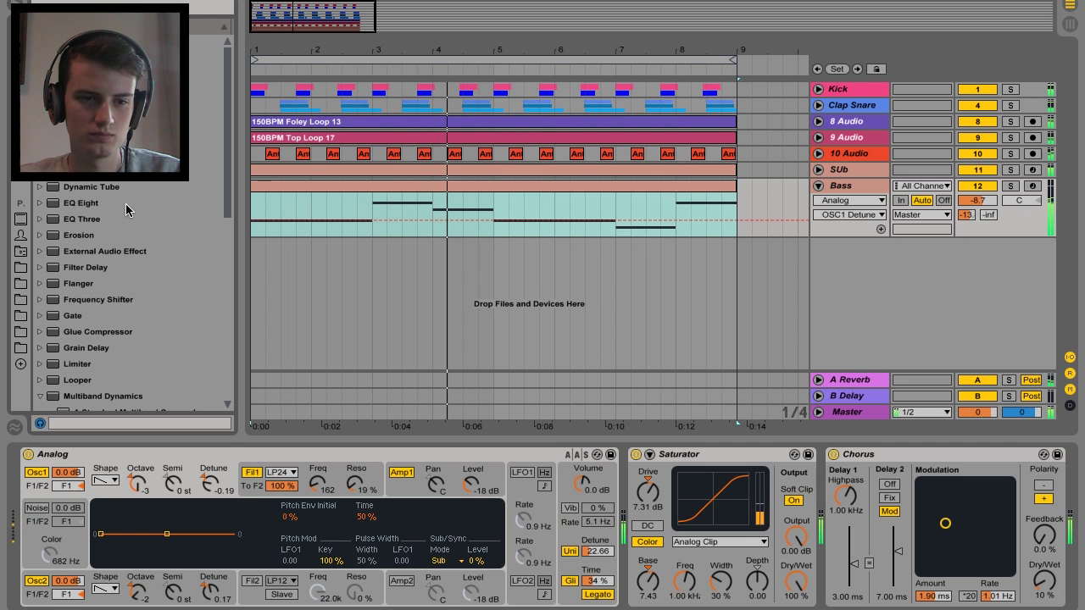
scroll(126, 203, down, 5)
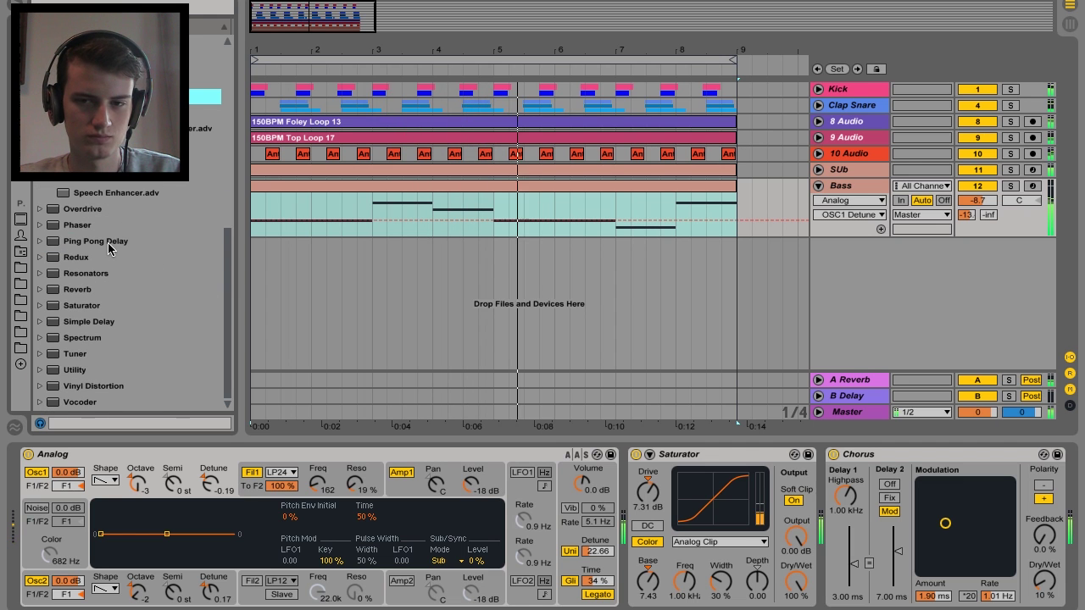
click(818, 186)
click(855, 185)
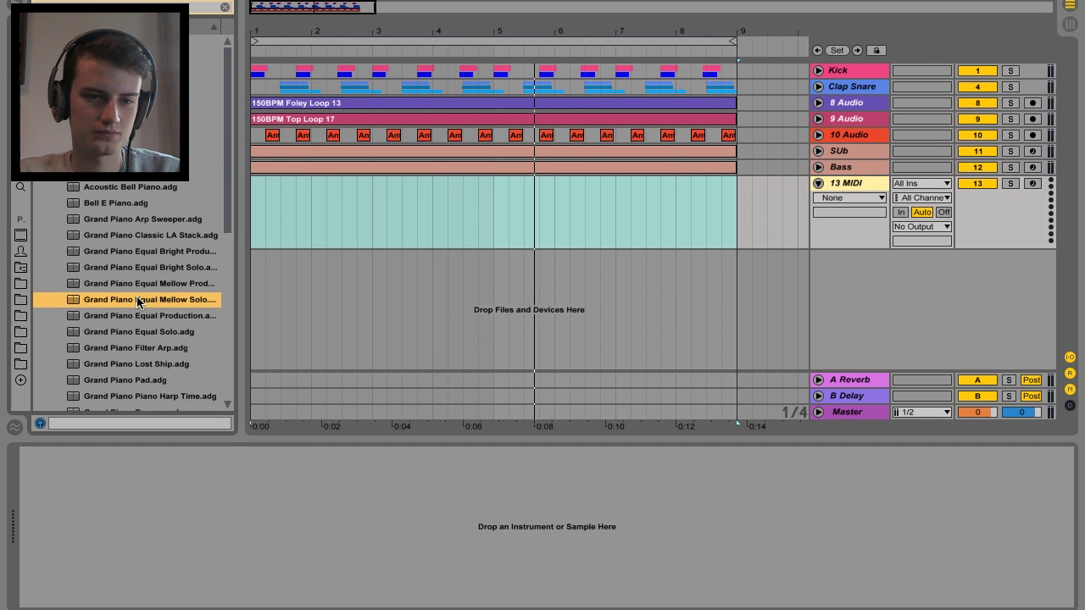
key(Up)
key(Up)
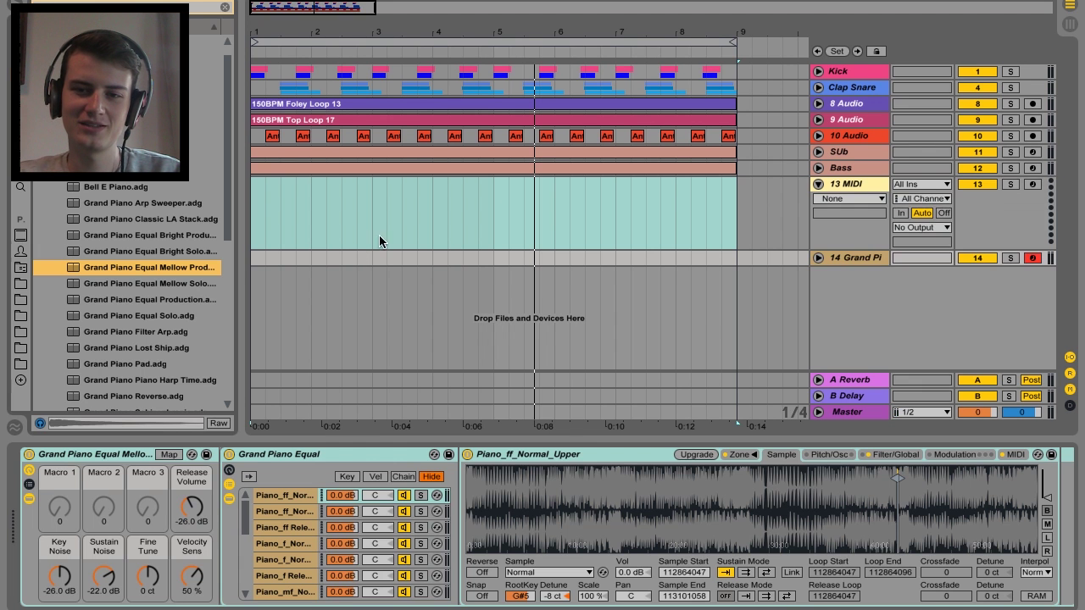
- Copy the Bass clip onto the Grand Piano track, transpose all its notes down three octaves to C0-G0, and play it
drag(578, 170, 575, 213)
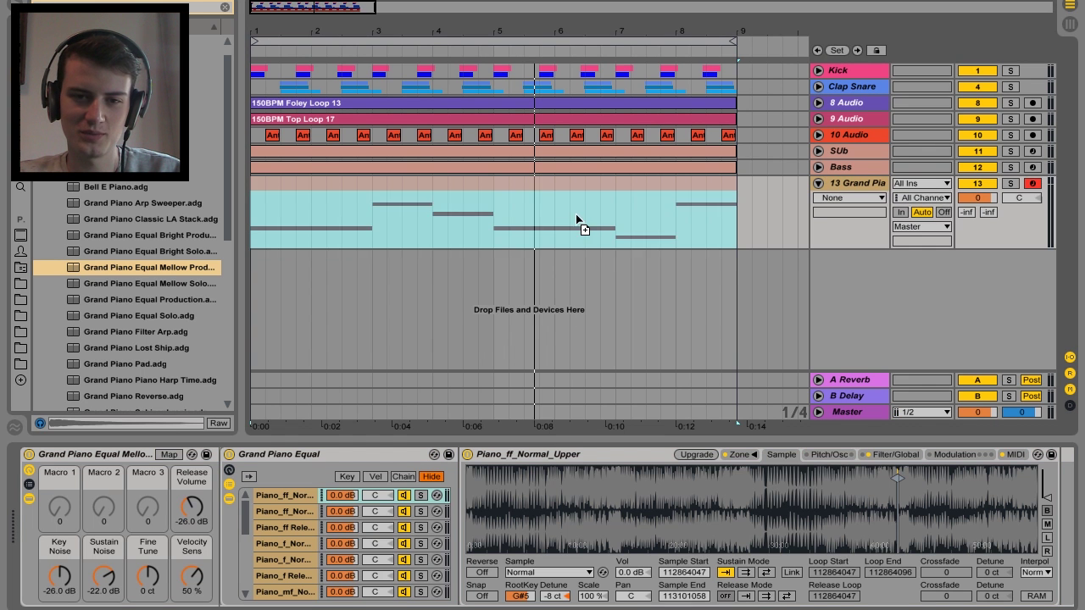
double_click(627, 184)
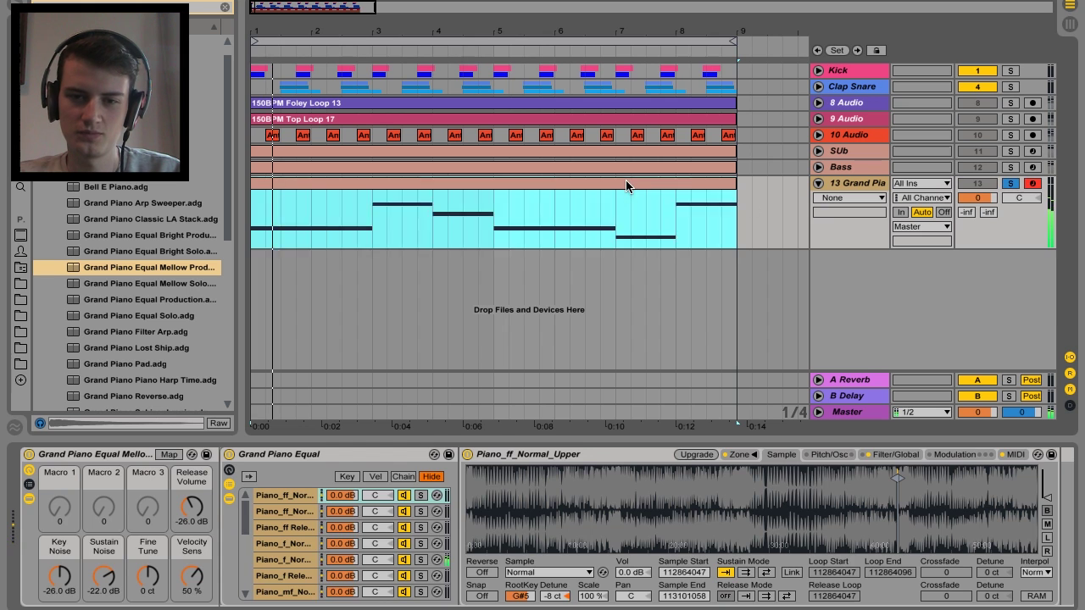
key(ctrl+a)
key(shift+Down)
key(shift+Down)
key(shift+Down)
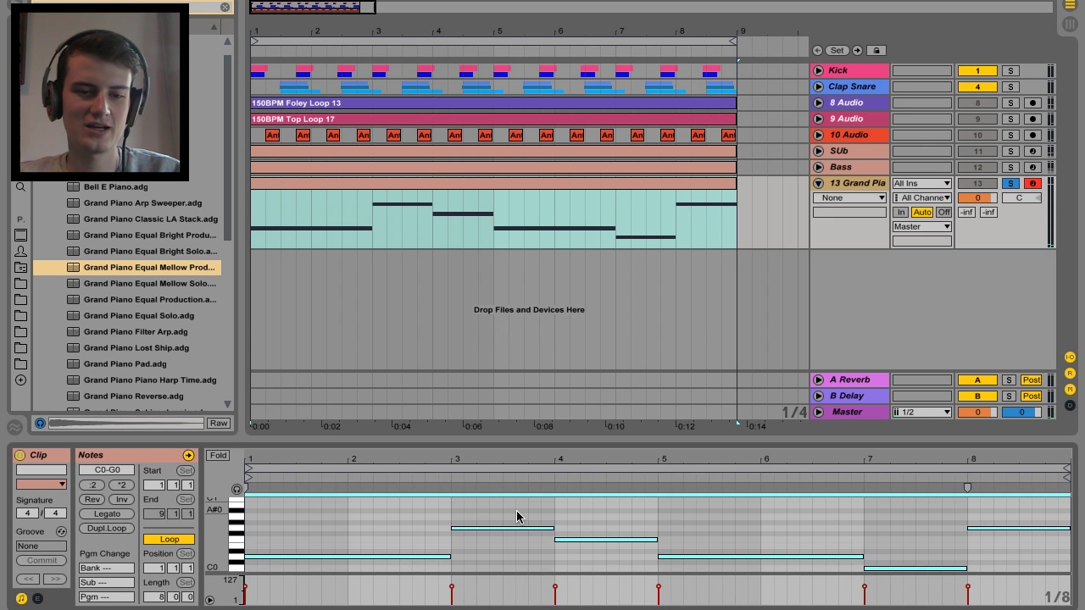
key(space)
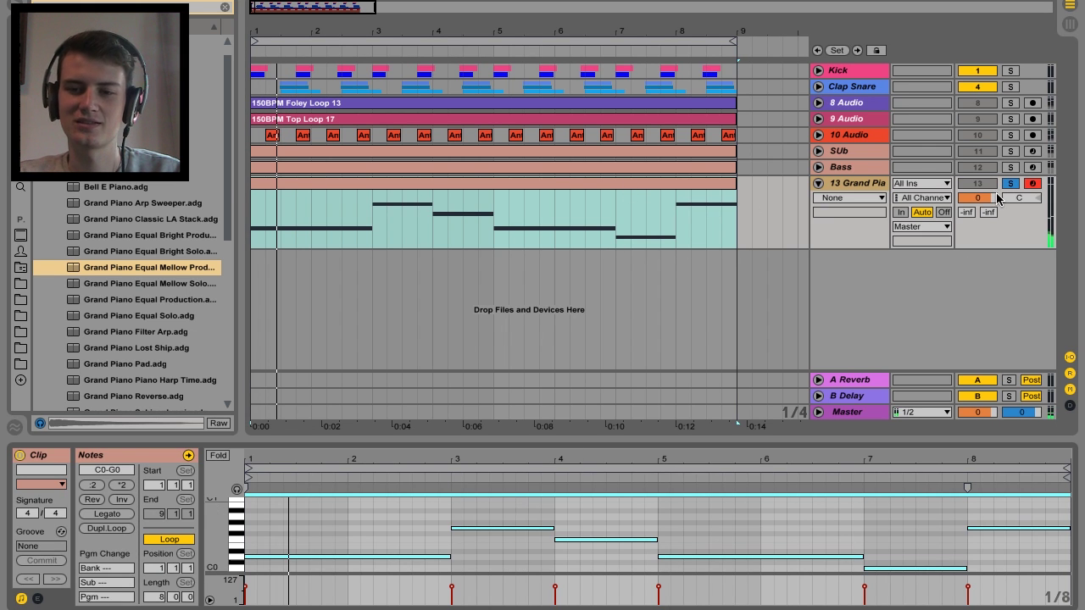
- Add the Ballad Reverb to the Grand Piano track with Lo Cut enabled and a predelay of 30.0 ms
key(a)
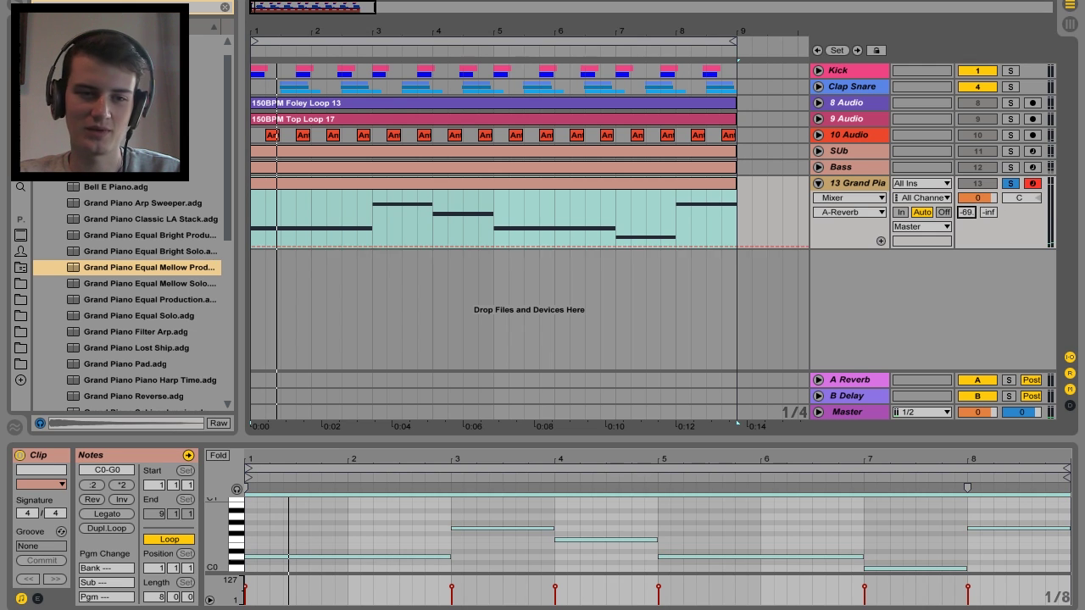
click(226, 7)
click(21, 90)
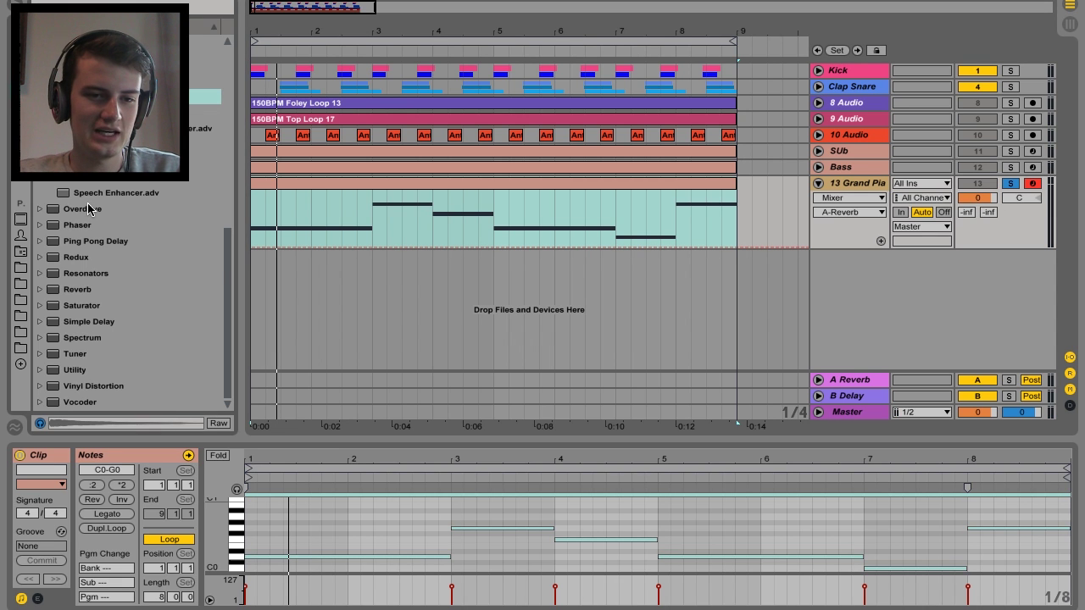
drag(106, 288, 358, 232)
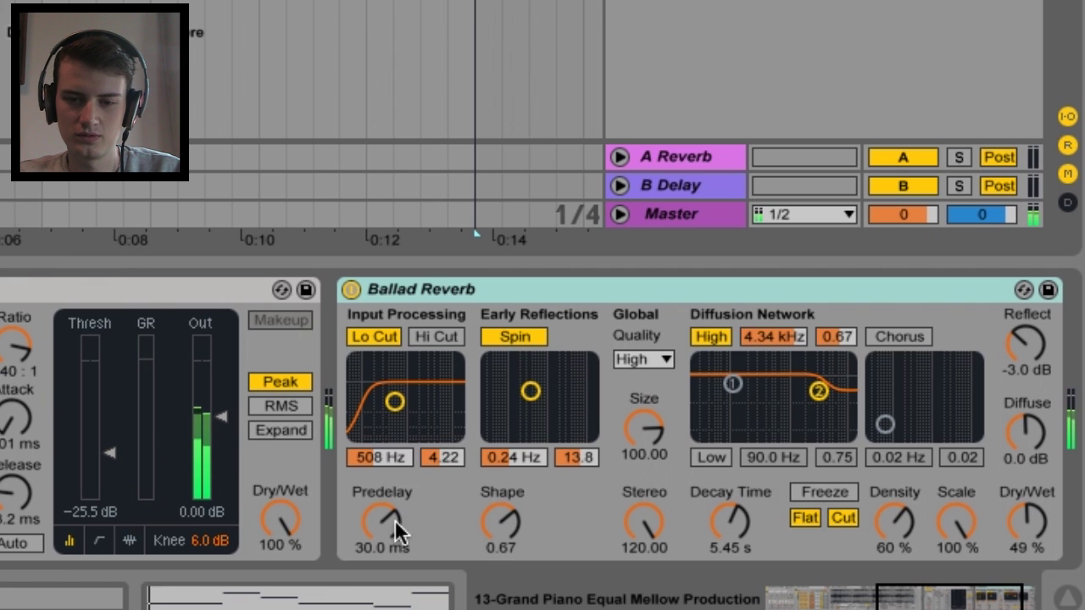
- Set the piano reverb's low cut to 272 Hz, decay time to 6.24 s and dry/wet to 63 %, and move the Compressor after it
drag(395, 401, 387, 391)
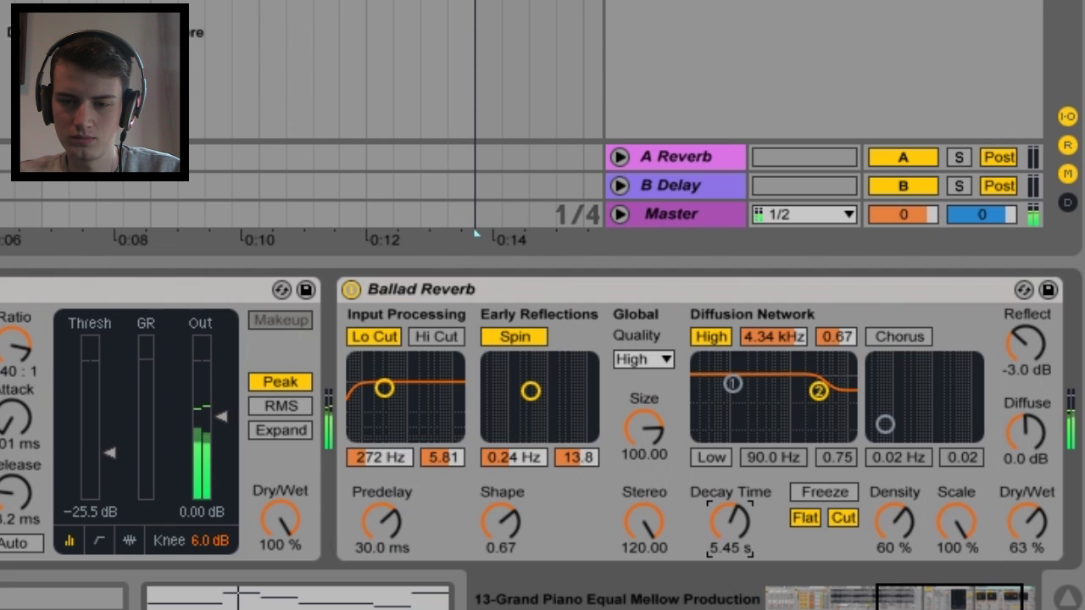
drag(138, 293, 1029, 307)
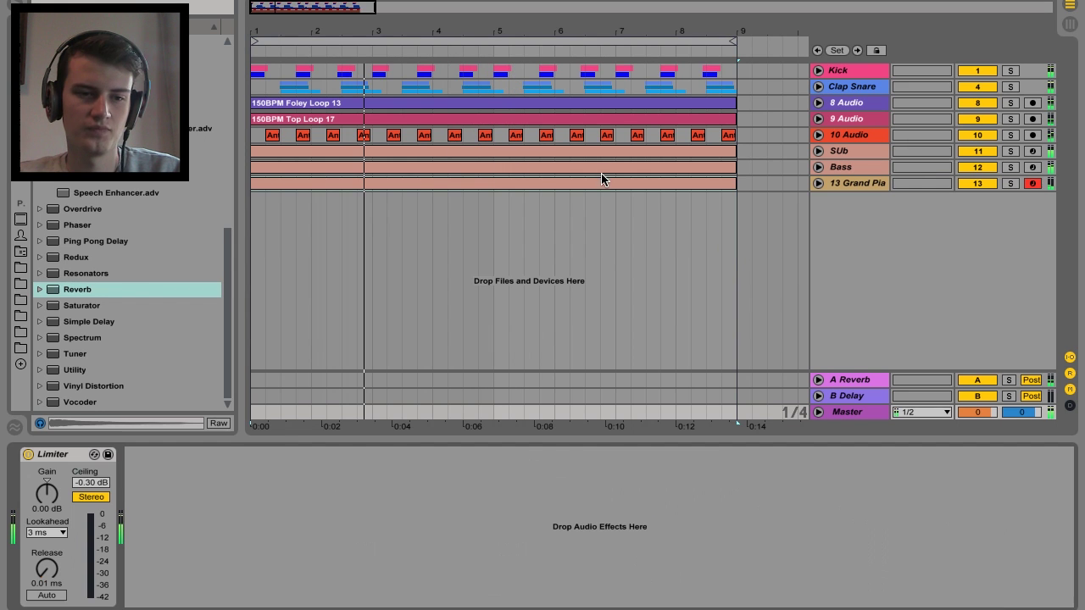
- Insert a Utility before the Limiter on the Master with Width 0 %, play the mix in mono, and bypass the Utility
drag(74, 368, 41, 475)
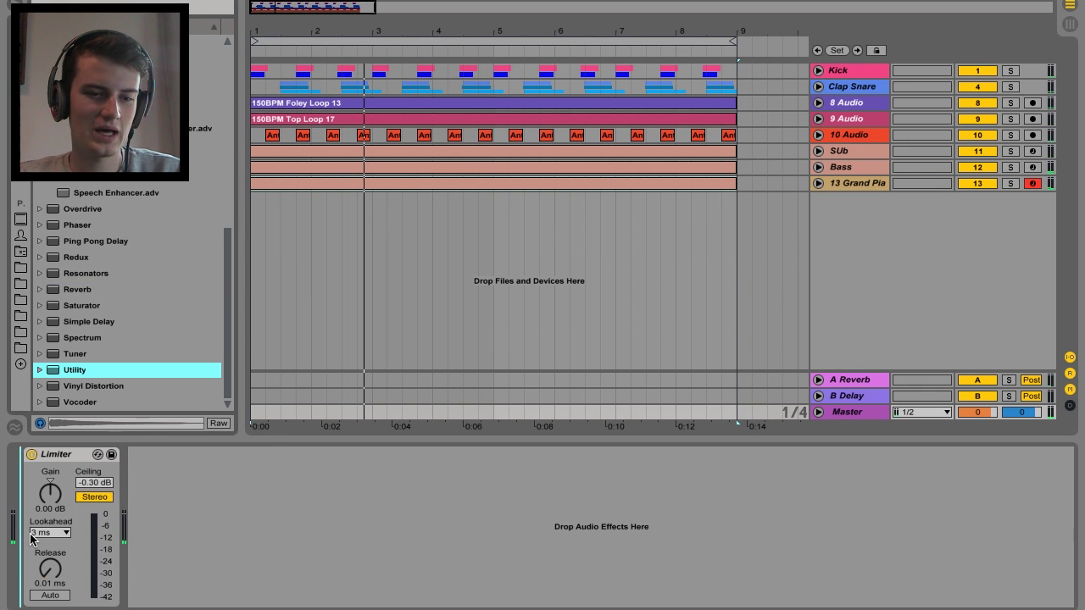
drag(32, 536, 34, 536)
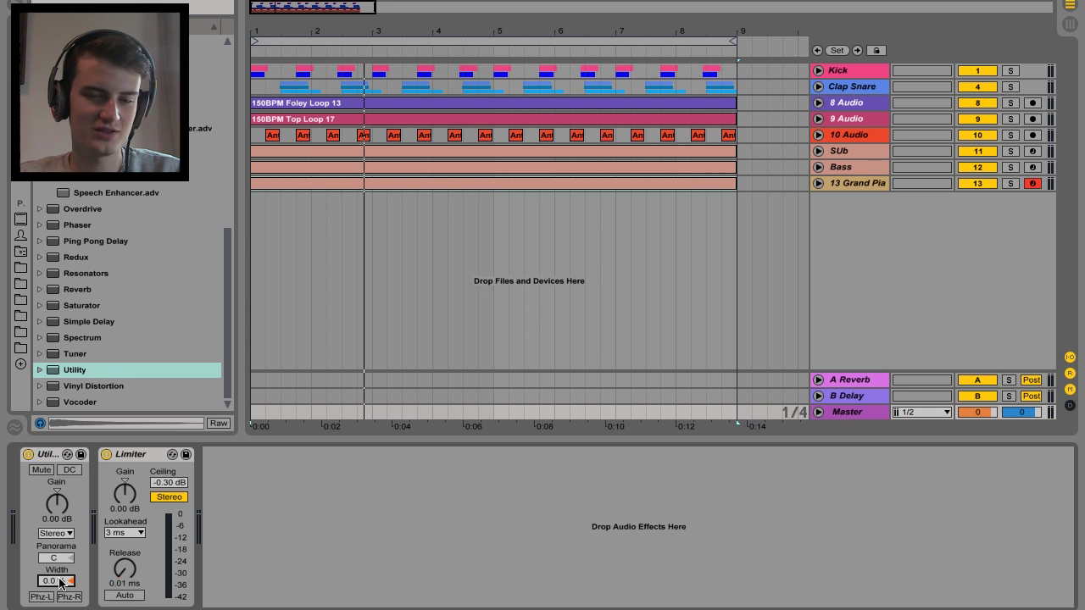
key(space)
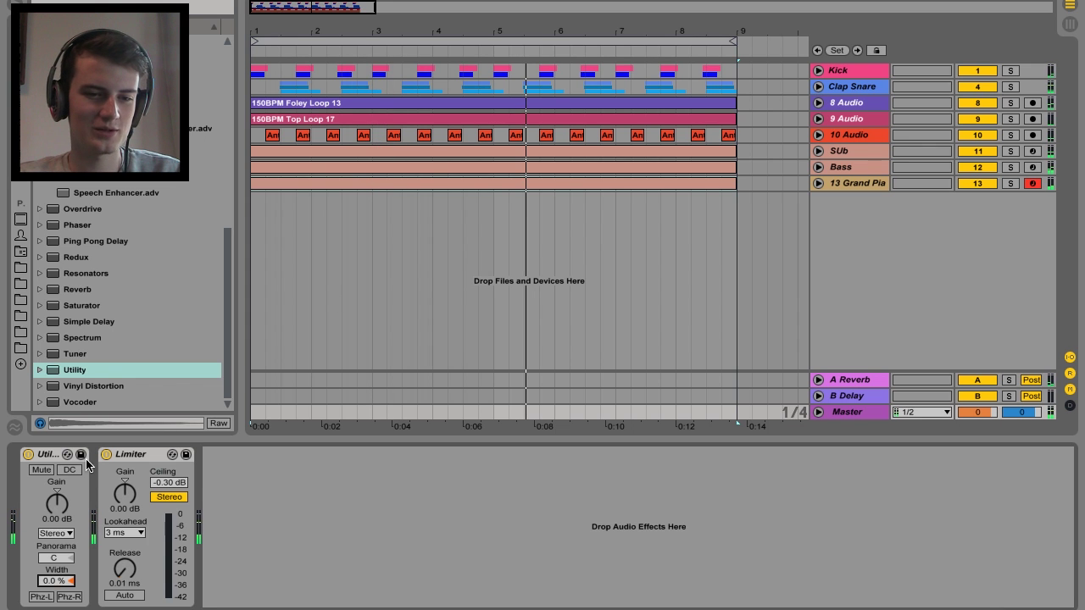
click(28, 455)
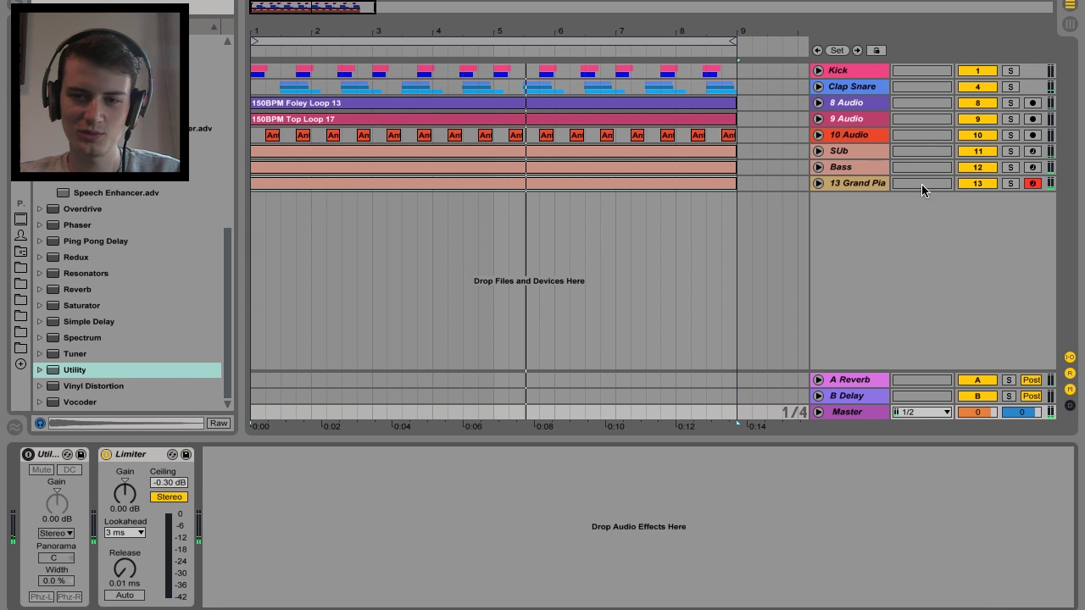
- Set the soloed low Grand Piano's Key Noise to -16.0 dB and its Sustain Noise to -16.2 dB
click(818, 183)
click(862, 183)
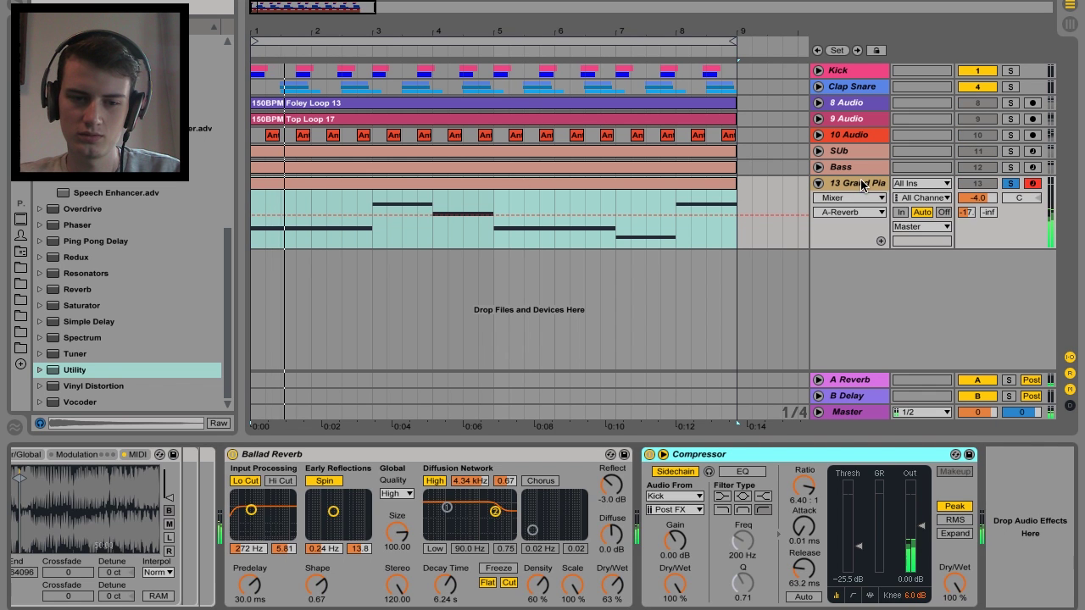
scroll(485, 509, left, 5)
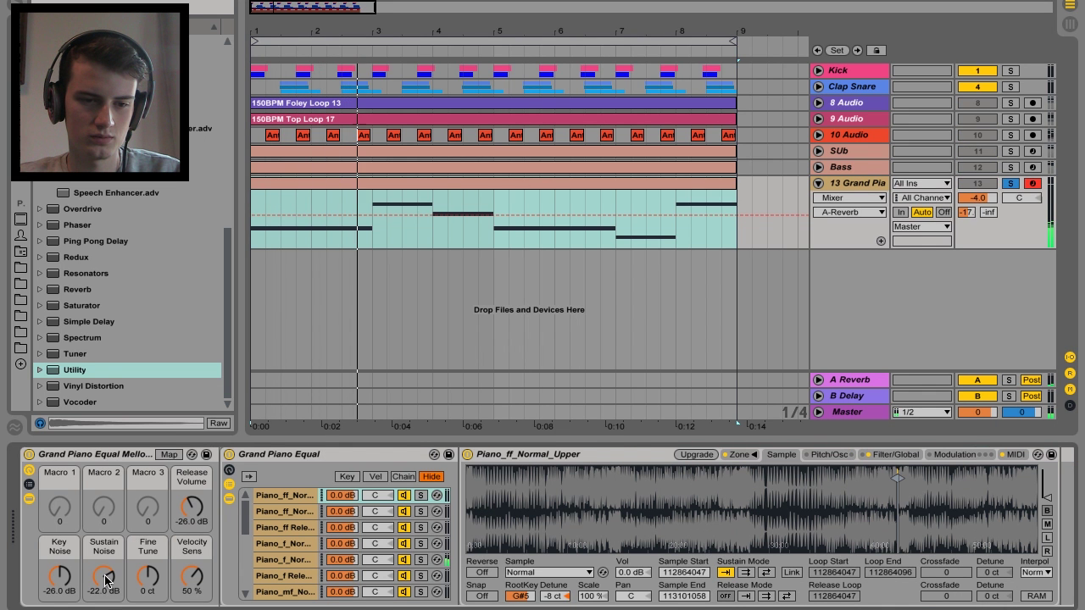
drag(60, 578, 59, 543)
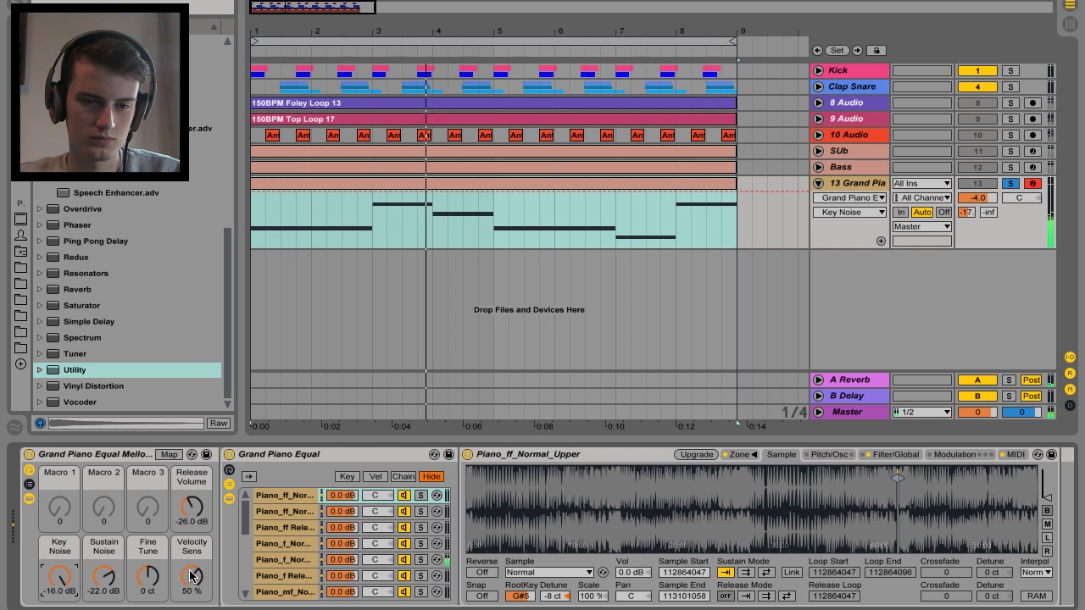
drag(116, 587, 116, 576)
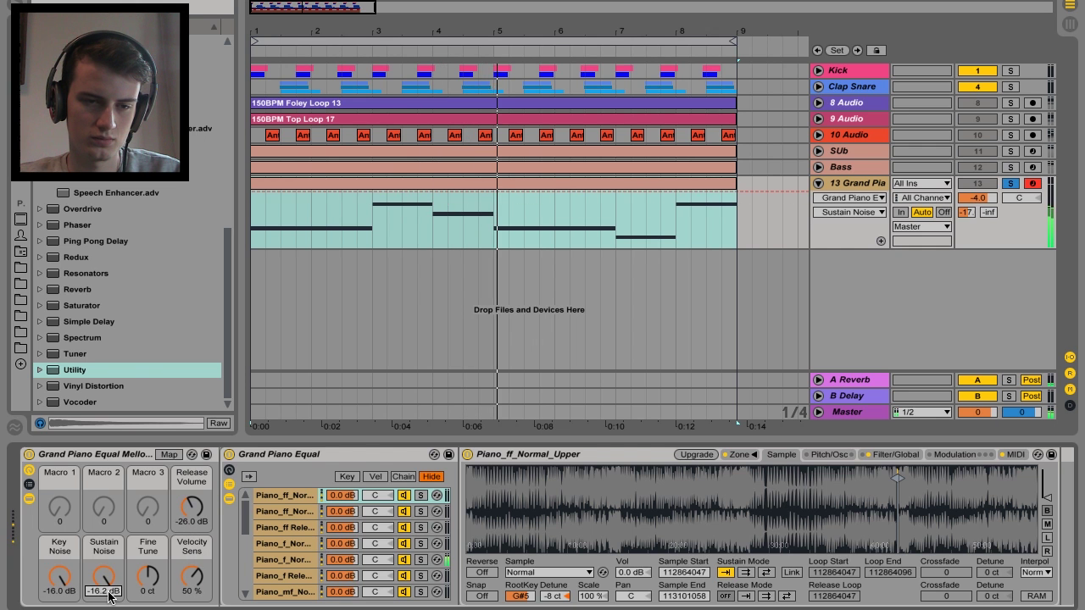
scroll(439, 480, right, 5)
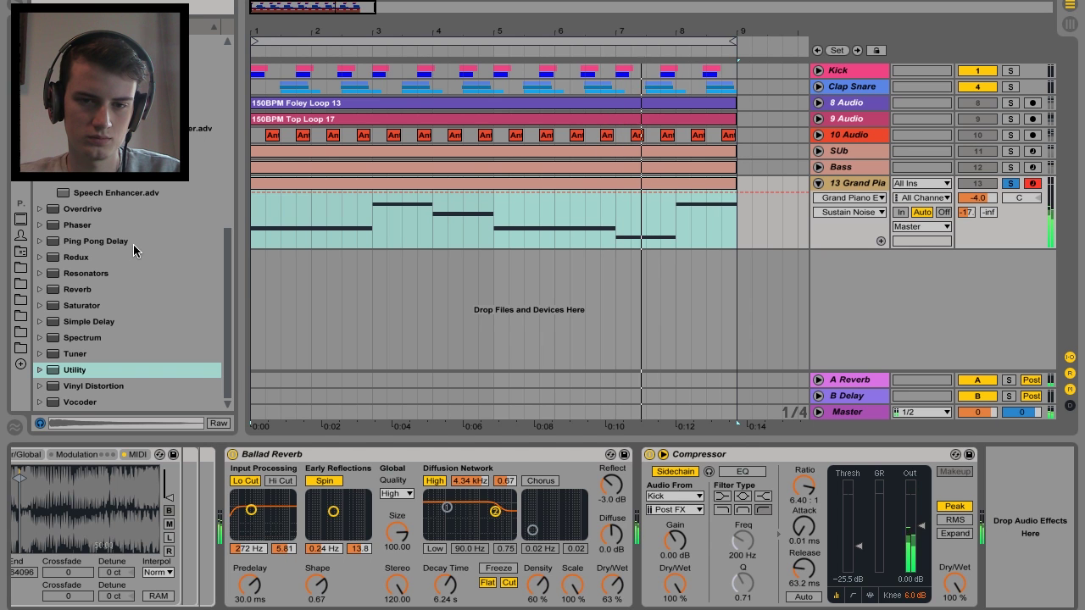
- Add a Utility after the Grand Piano's Compressor, audition it at 0 % Width, and return the Width to 100 %
click(50, 373)
double_click(50, 373)
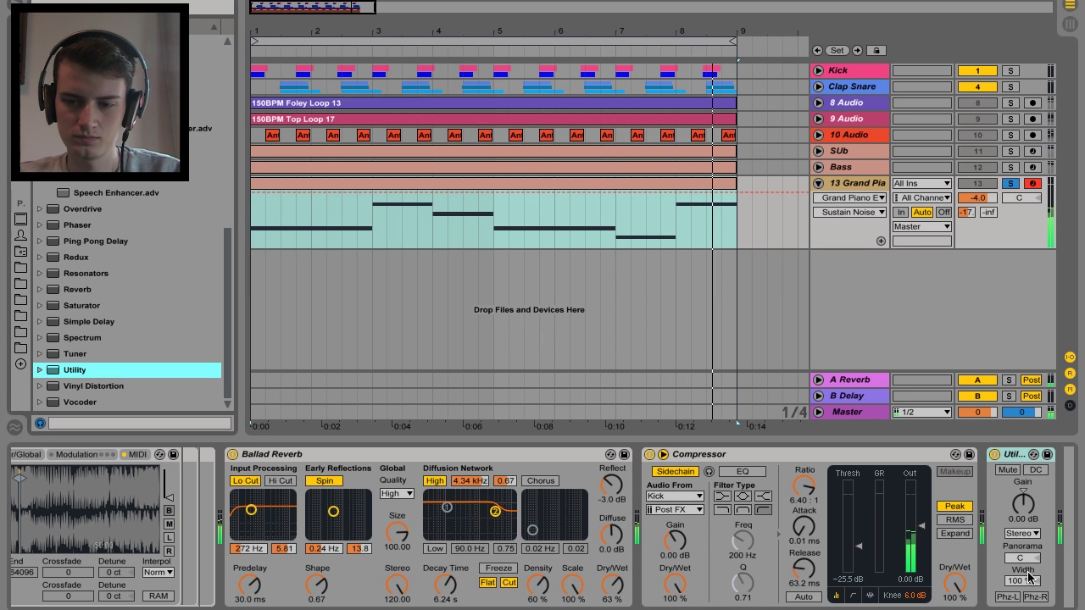
drag(1027, 581, 1028, 609)
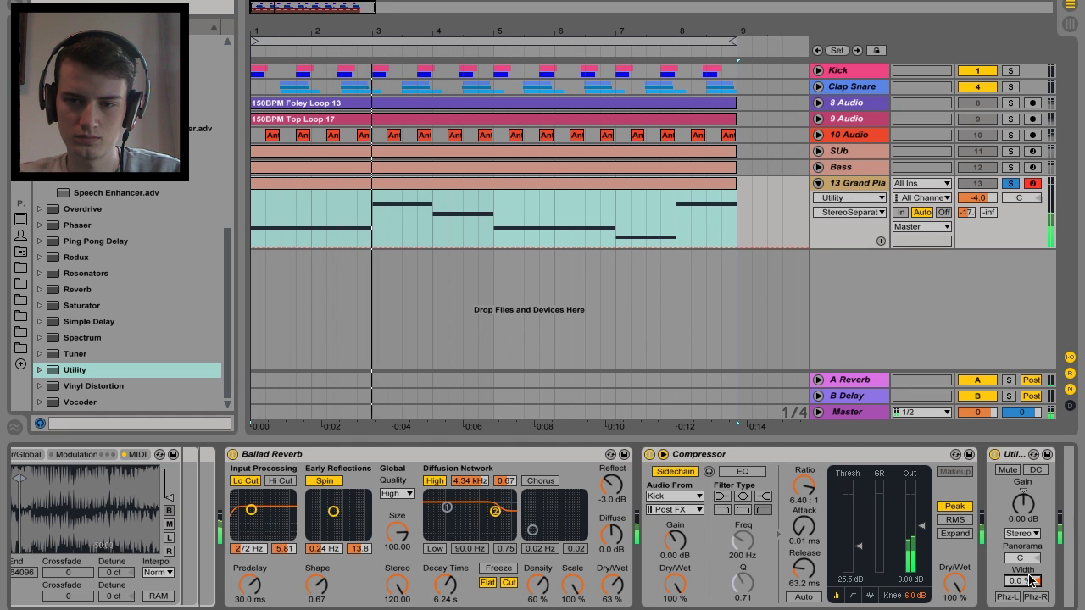
double_click(1030, 579)
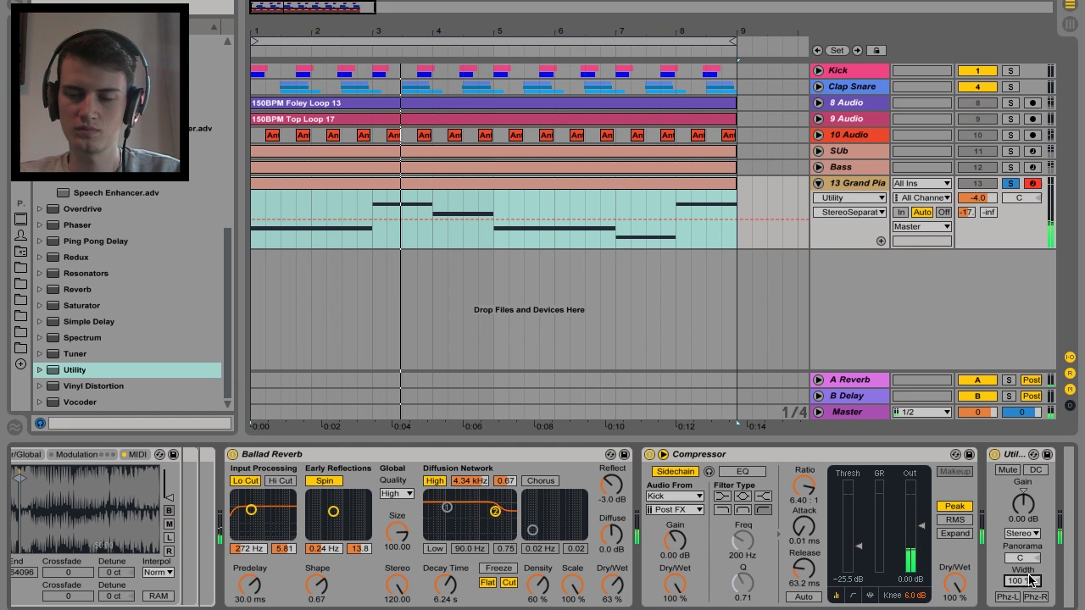
- Duplicate the Grand Piano track with its clip and effects, and open the duplicate's clip
click(858, 184)
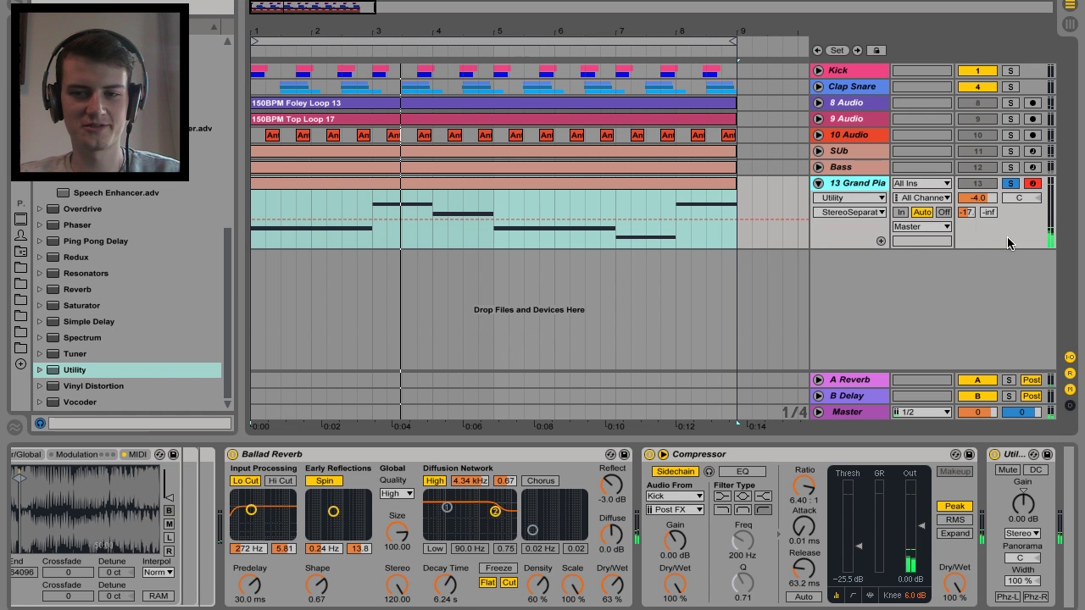
key(ctrl+d)
click(542, 259)
- Transpose all notes of the duplicated piano clip up five octaves to C5-G5 and play it
click(422, 539)
key(shift+Right)
click(421, 540)
key(ctrl+a)
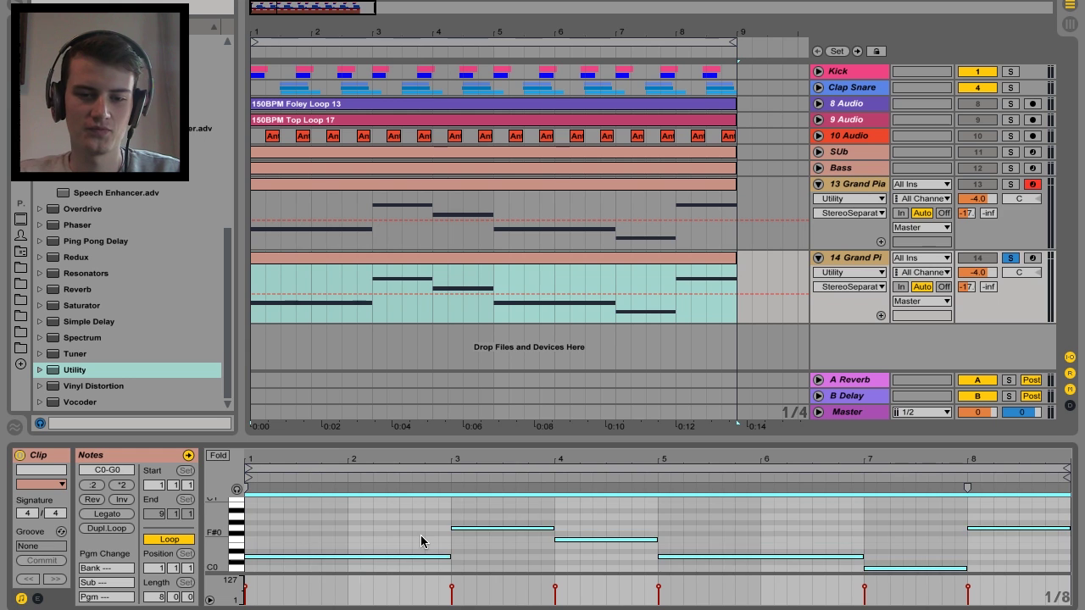
key(shift+Up)
key(shift+Up)
key(shift+Up)
key(shift+Up)
key(space)
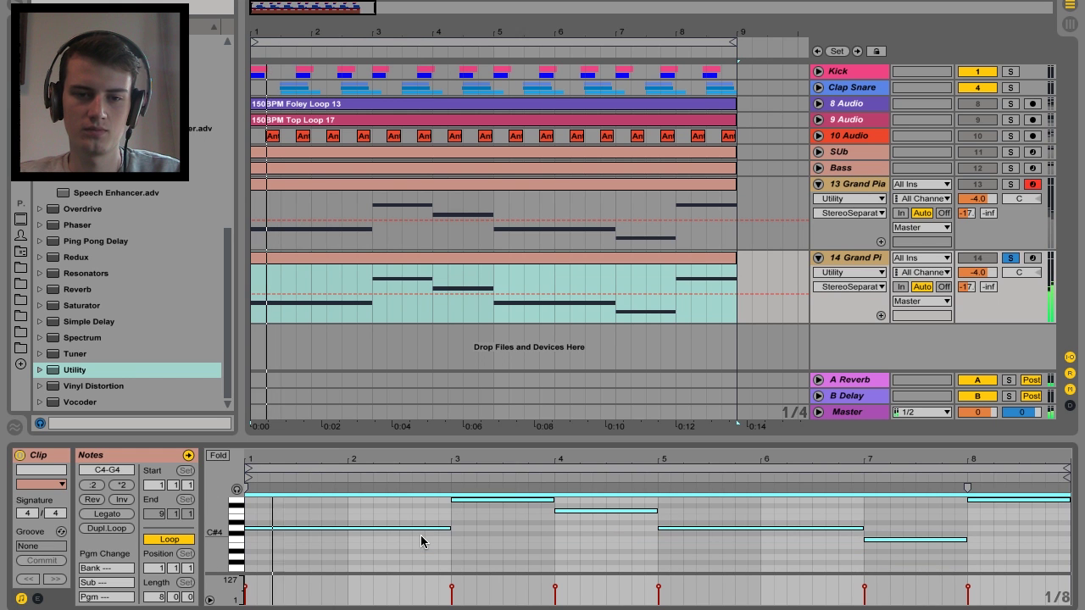
key(shift+Up)
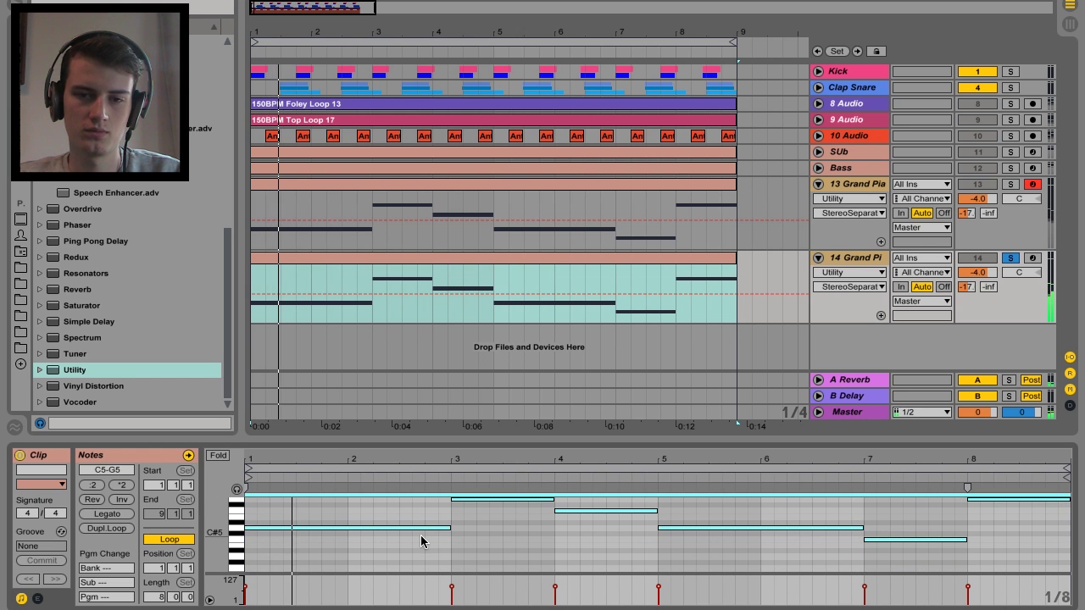
- Set the Utility Width to 0 % on the duplicated Grand Piano track and play it unsoloed with the full mix
double_click(71, 370)
drag(957, 585, 956, 606)
key(space)
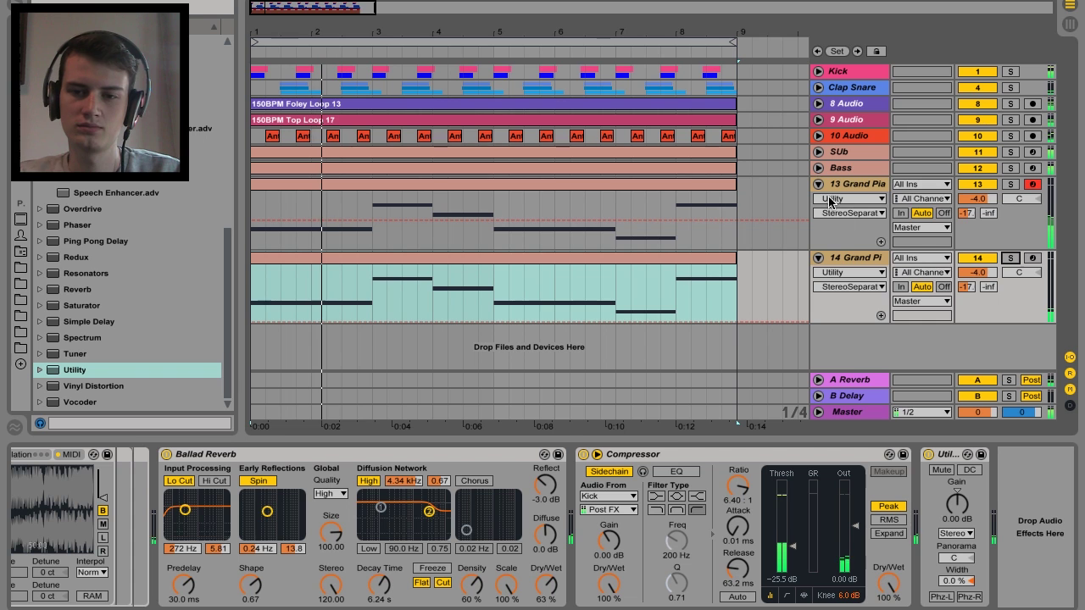
click(819, 184)
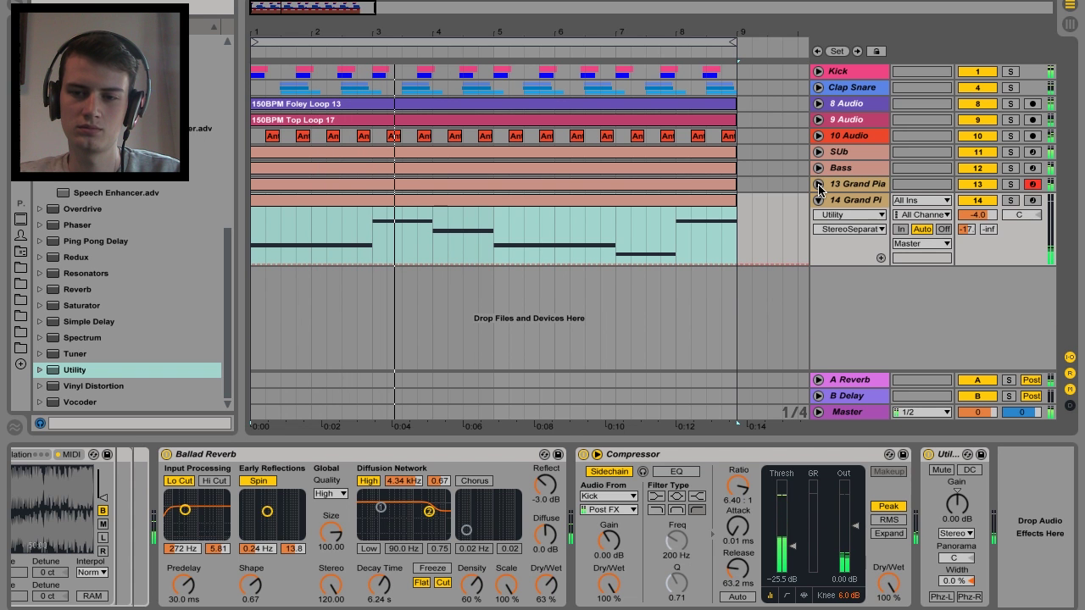
- Lower the G5 notes in bars 3 and 8 of the duplicated piano clip by one octave to G4
double_click(655, 201)
click(535, 511)
click(513, 499)
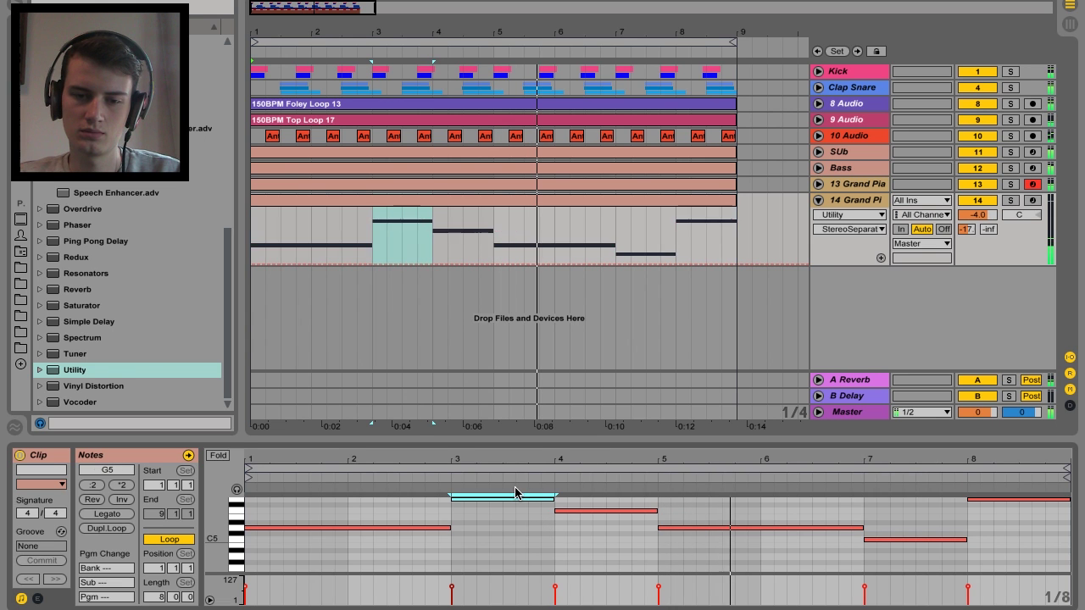
key(shift+Down)
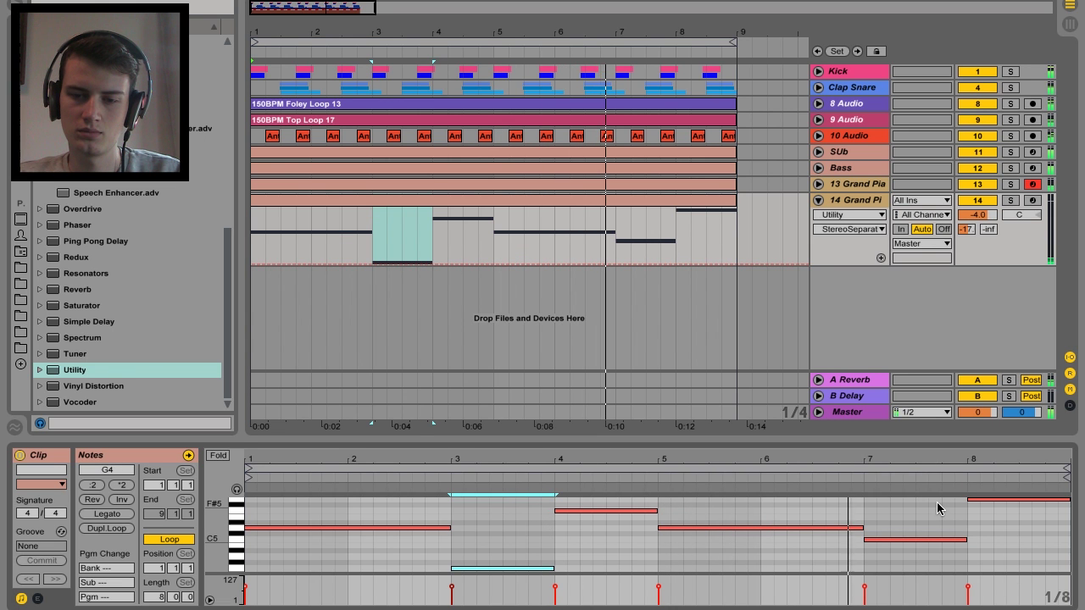
click(1017, 500)
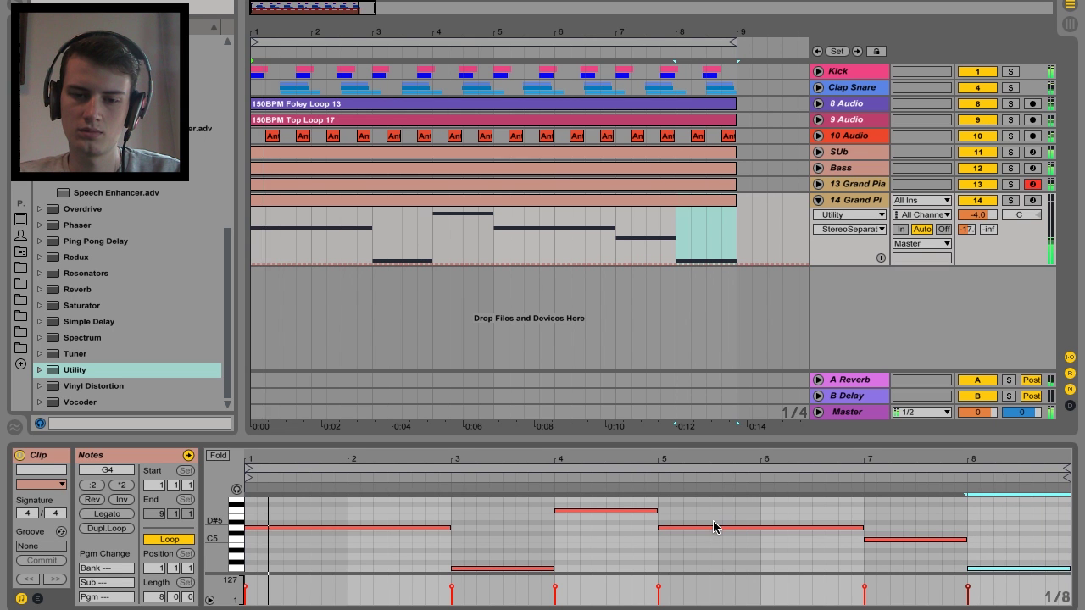
- Raise the lowered notes in bars 3 and 8 back an octave, and transpose the whole duplicated clip down to C4-G4
click(489, 569)
key(shift+Up)
click(499, 556)
key(ctrl+a)
key(shift+Down)
- Set the duplicated piano's A-Reverb send to -8.4 and its track volume to -8.7, and fold the track
drag(965, 229, 965, 175)
drag(966, 229, 966, 242)
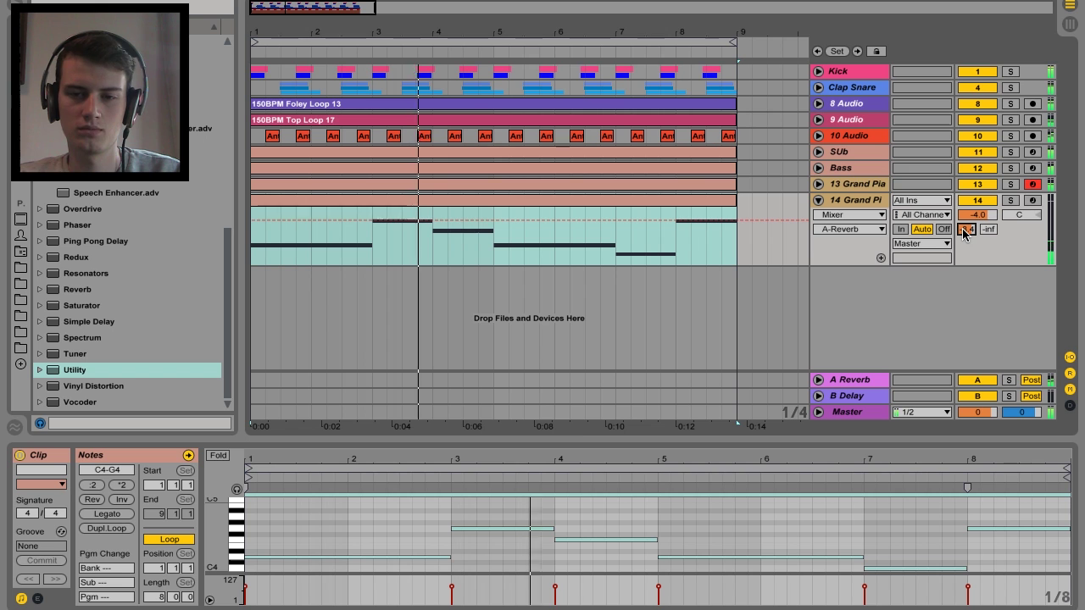
drag(965, 229, 965, 239)
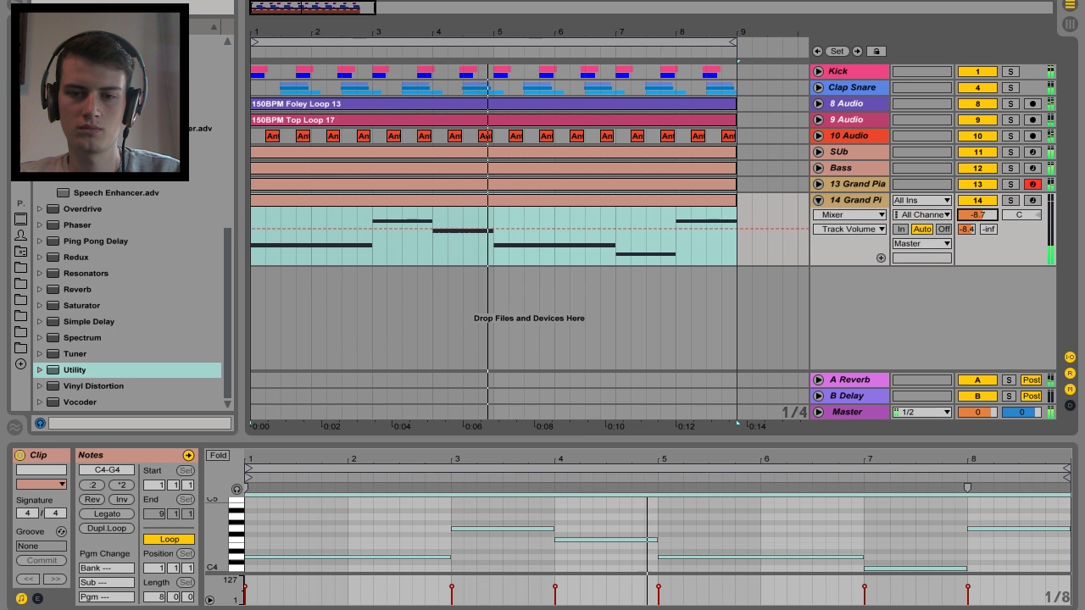
click(819, 201)
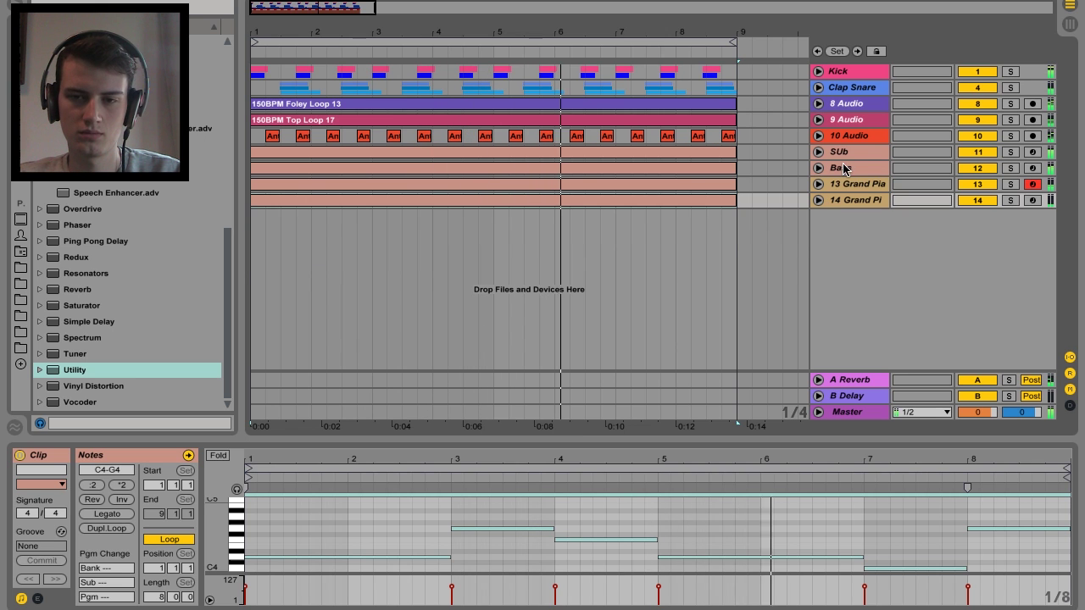
- Listen to the full mix and review the device chains of the SUb, Grand Piano and Bass tracks
click(851, 152)
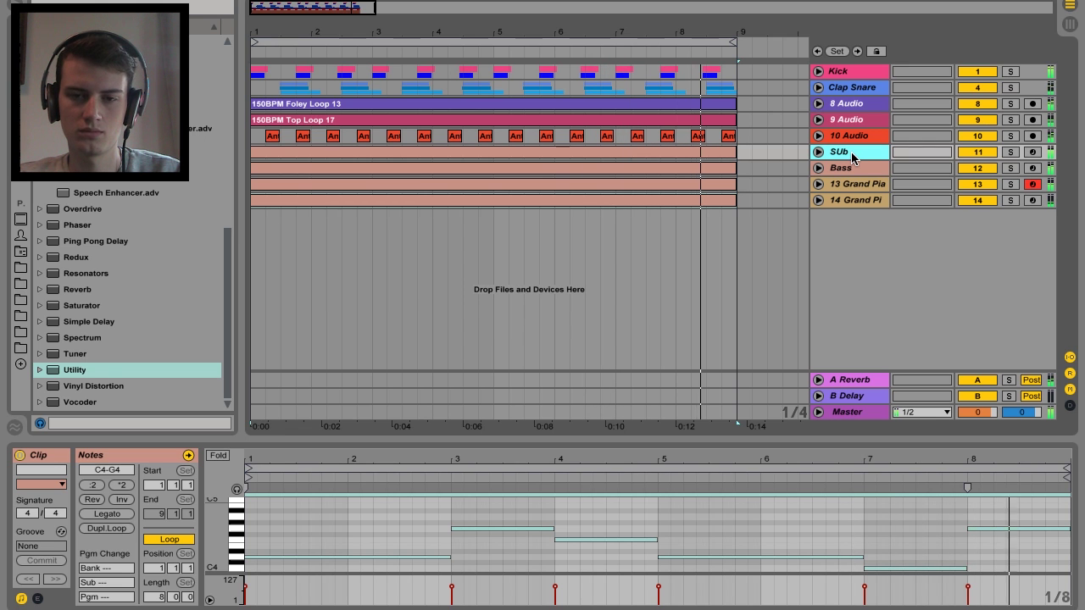
click(649, 227)
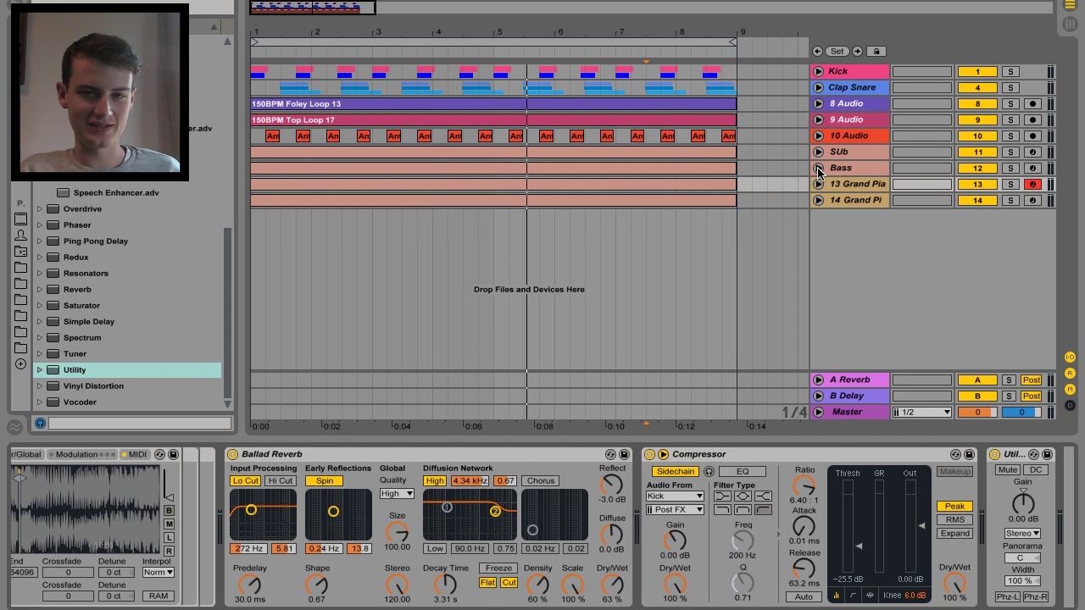
click(835, 169)
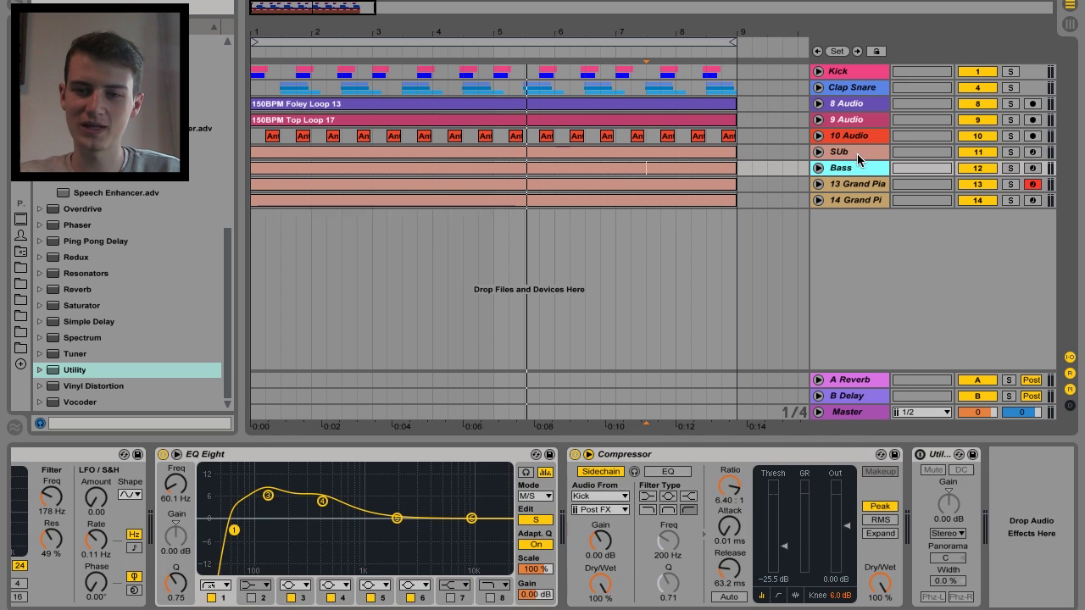
click(857, 158)
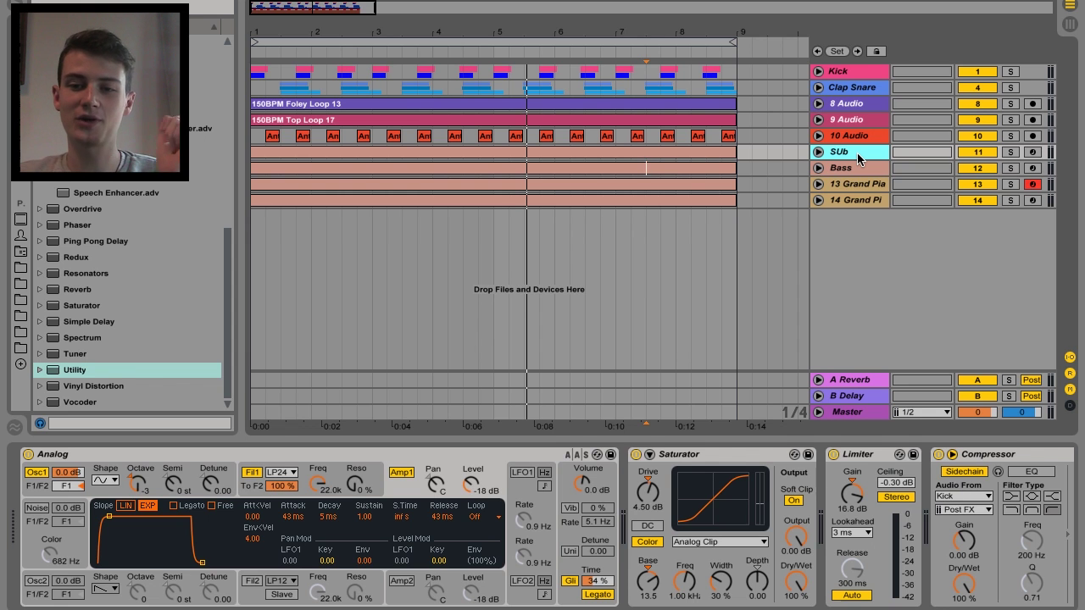
- Examine the Bass track's device chain from Analog through Saturator, Chorus, Ballad Reverb, OTT and Auto Filter to EQ Eight
click(818, 169)
click(863, 170)
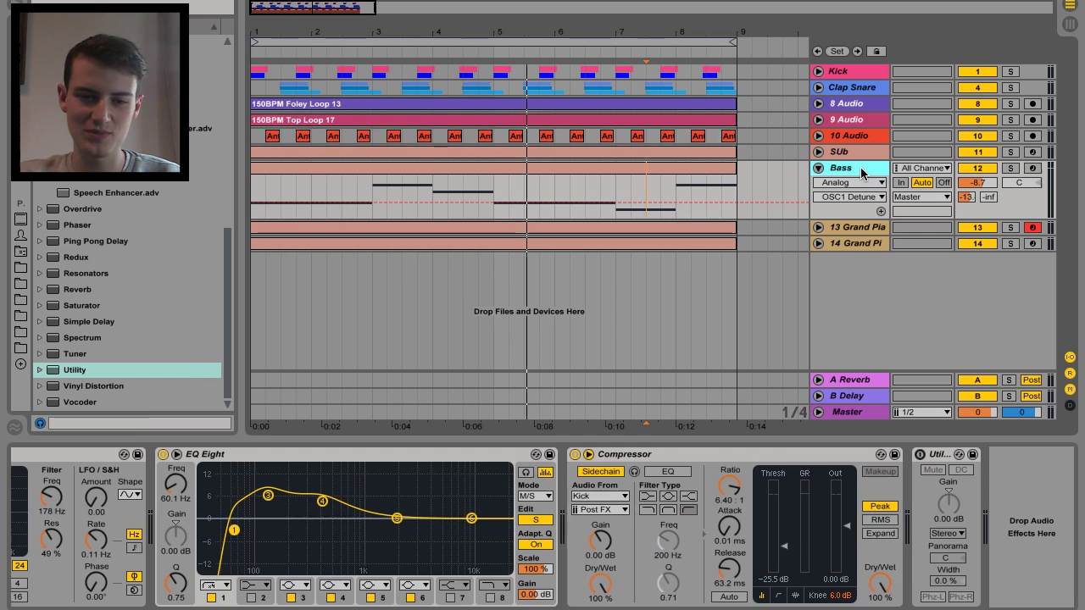
scroll(399, 577, left, 10)
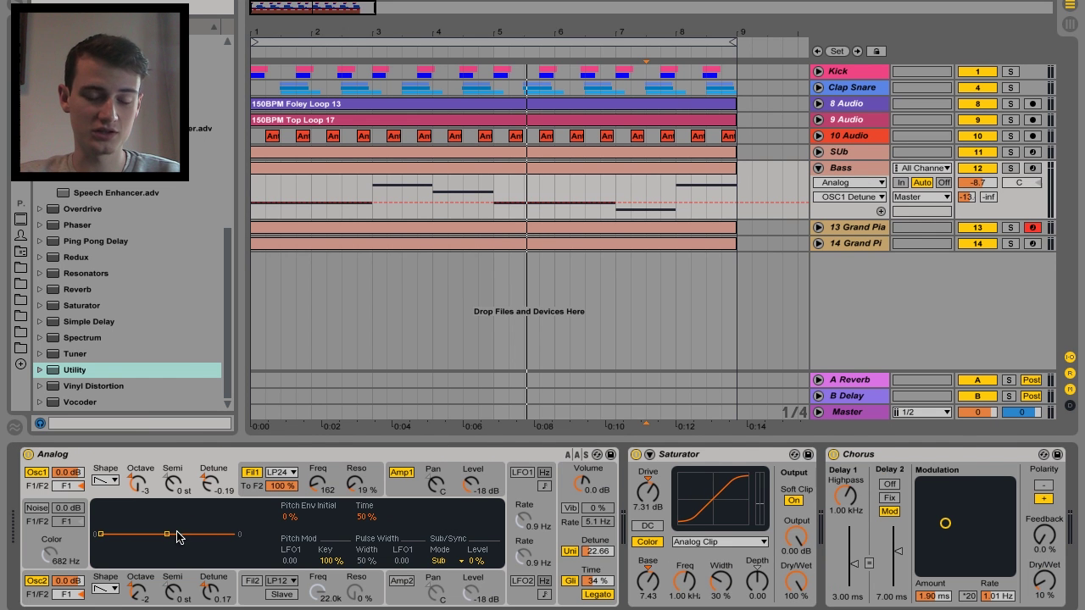
scroll(334, 500, down, 5)
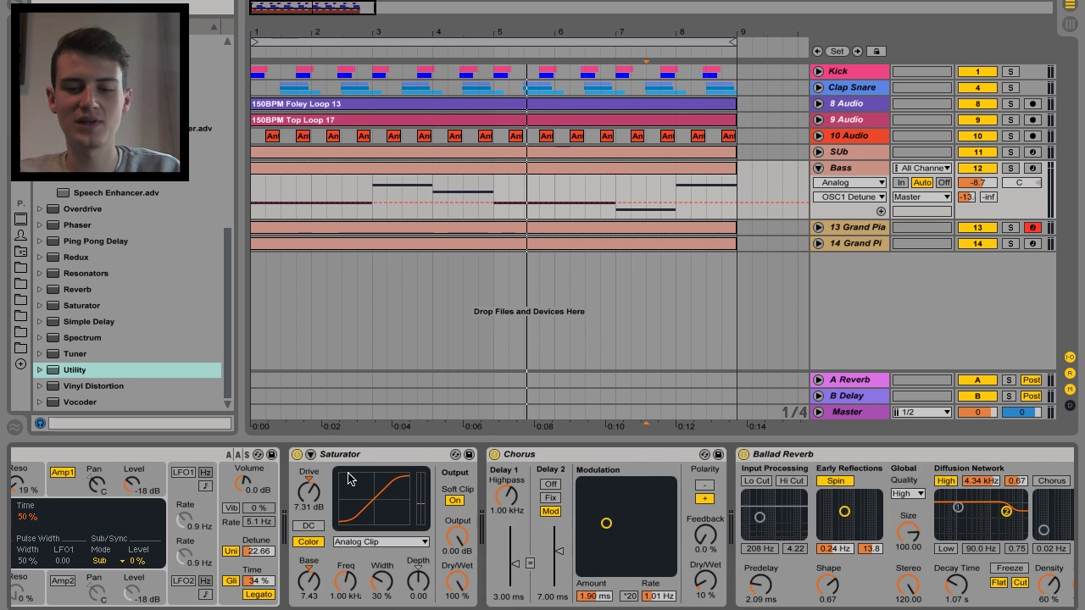
scroll(348, 479, down, 2)
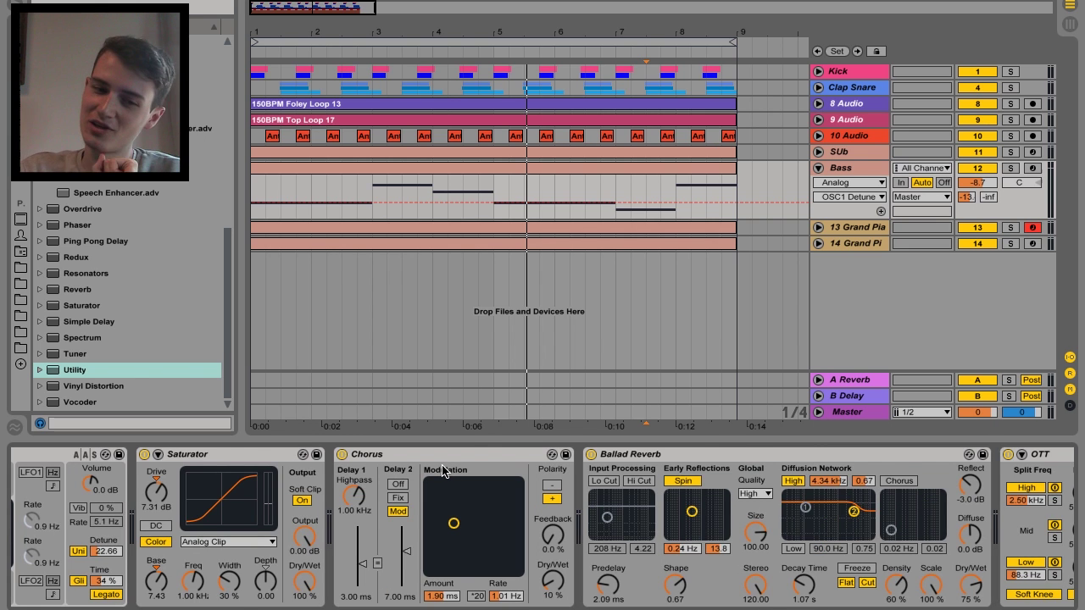
scroll(443, 472, down, 2)
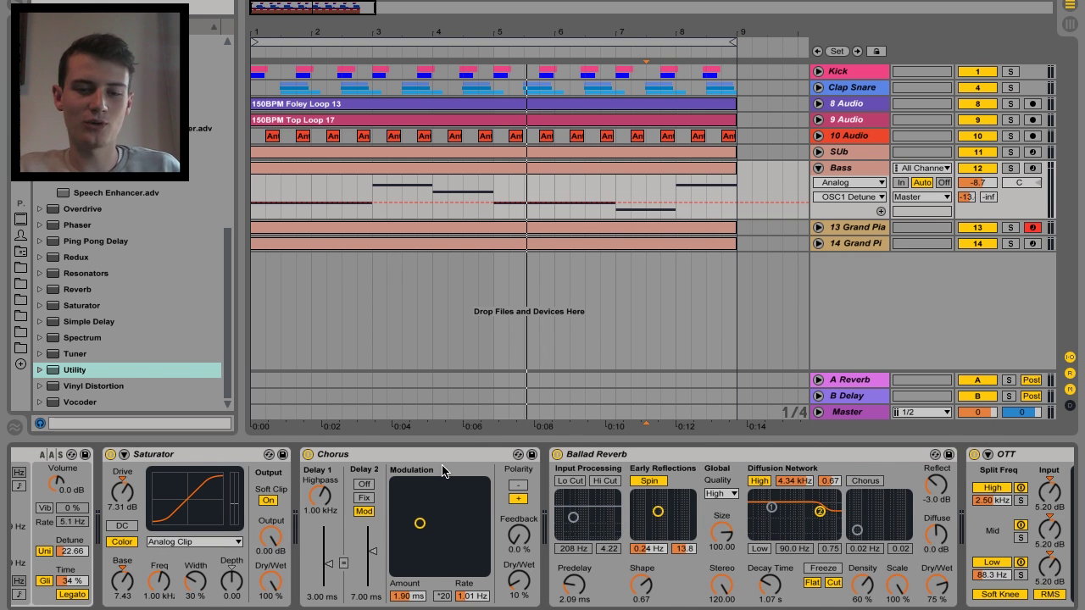
scroll(443, 471, down, 8)
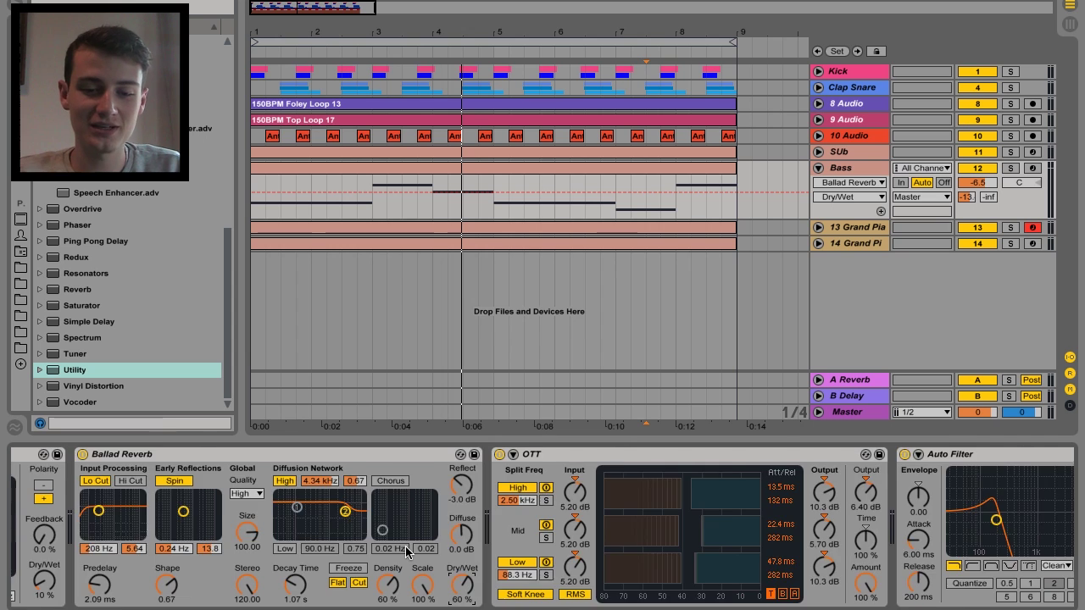
scroll(404, 548, up, 8)
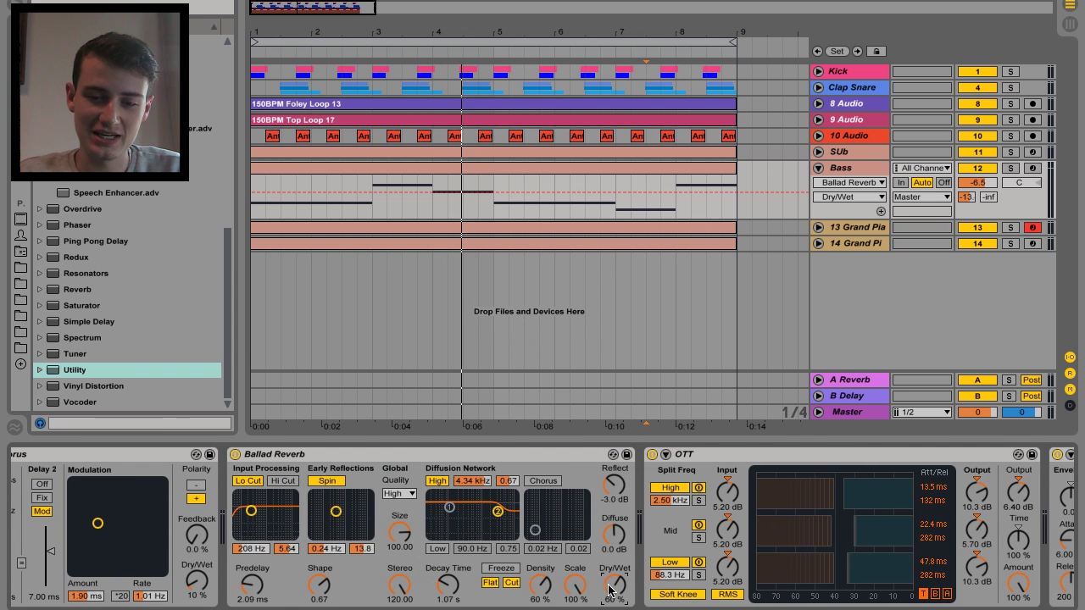
scroll(624, 589, down, 6)
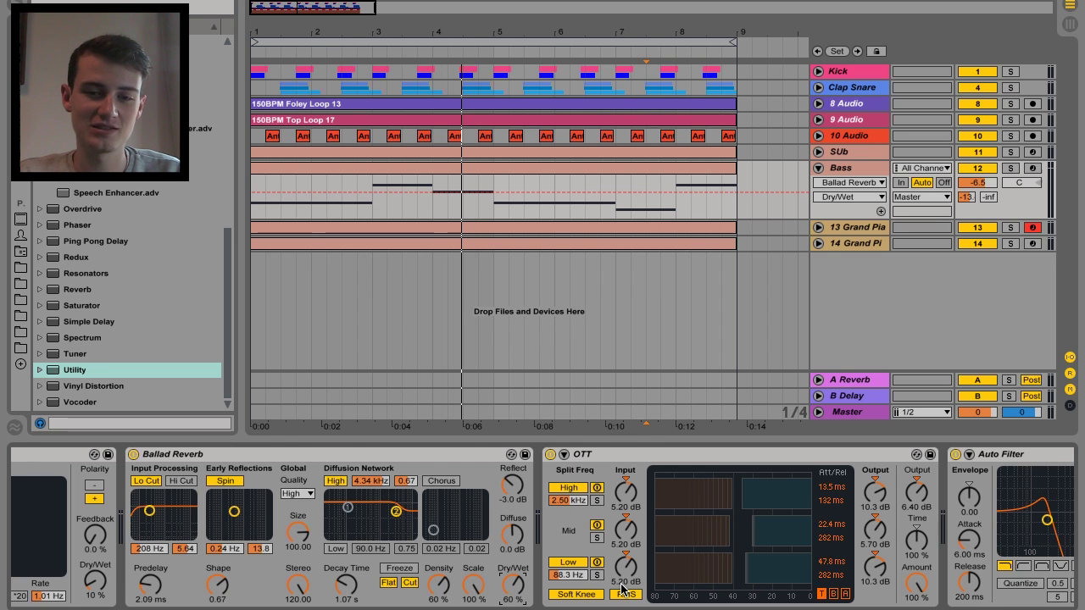
scroll(624, 589, down, 9)
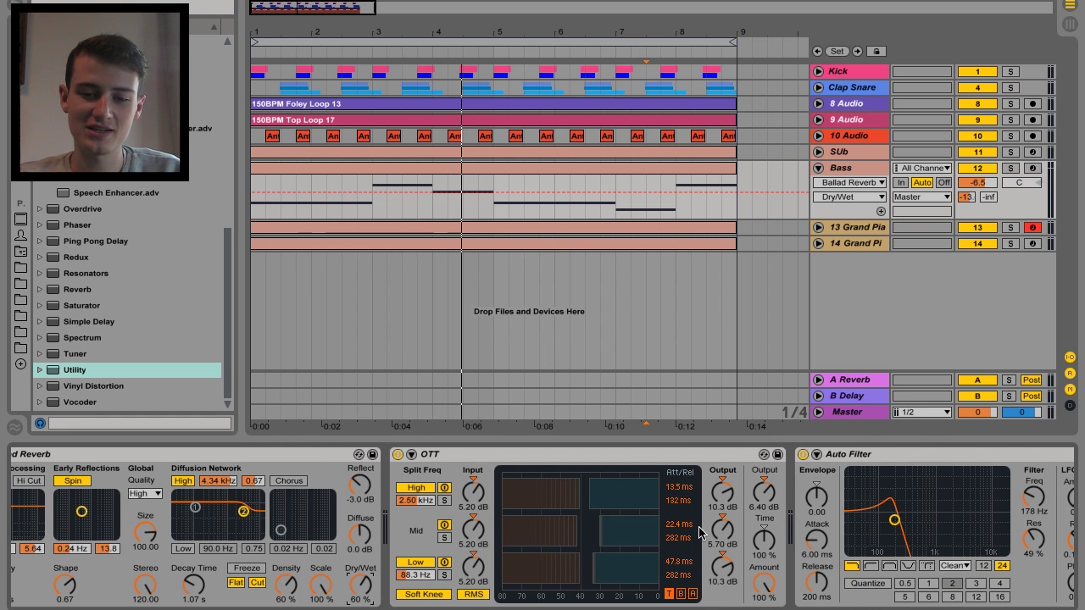
scroll(667, 537, down, 12)
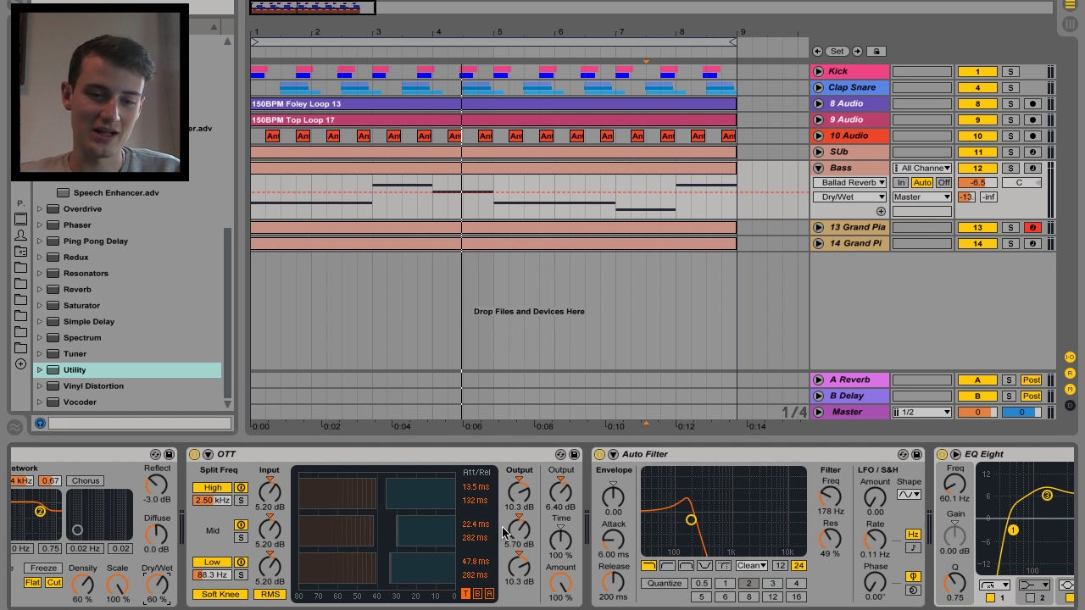
scroll(541, 504, down, 14)
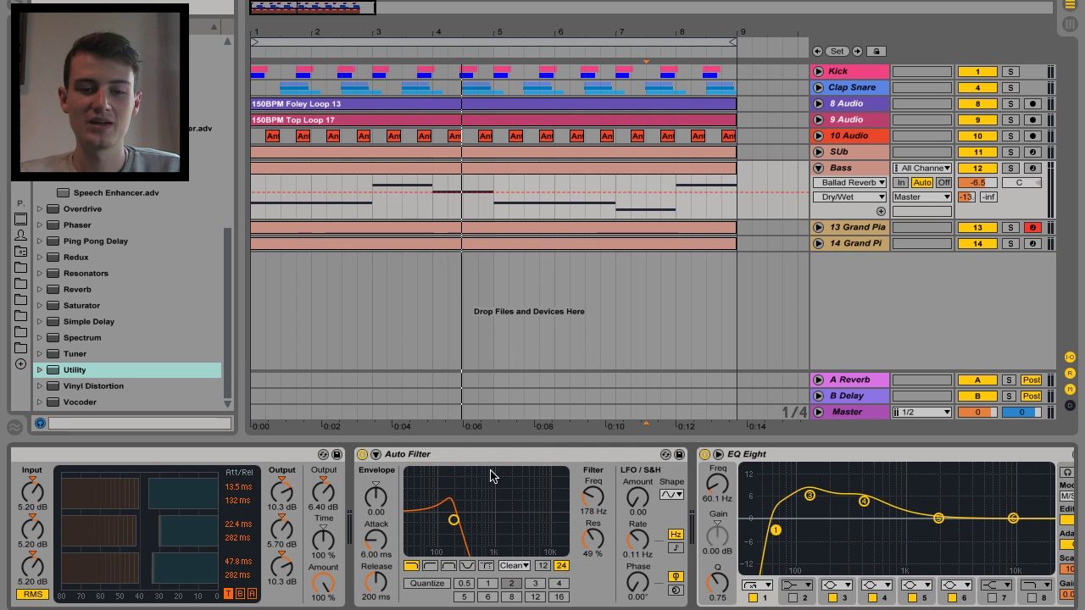
- Examine the end of the Bass track's device chain, from Auto Filter through EQ Eight and the sidechained Compressor to Utility, and fold the track
scroll(515, 458, down, 13)
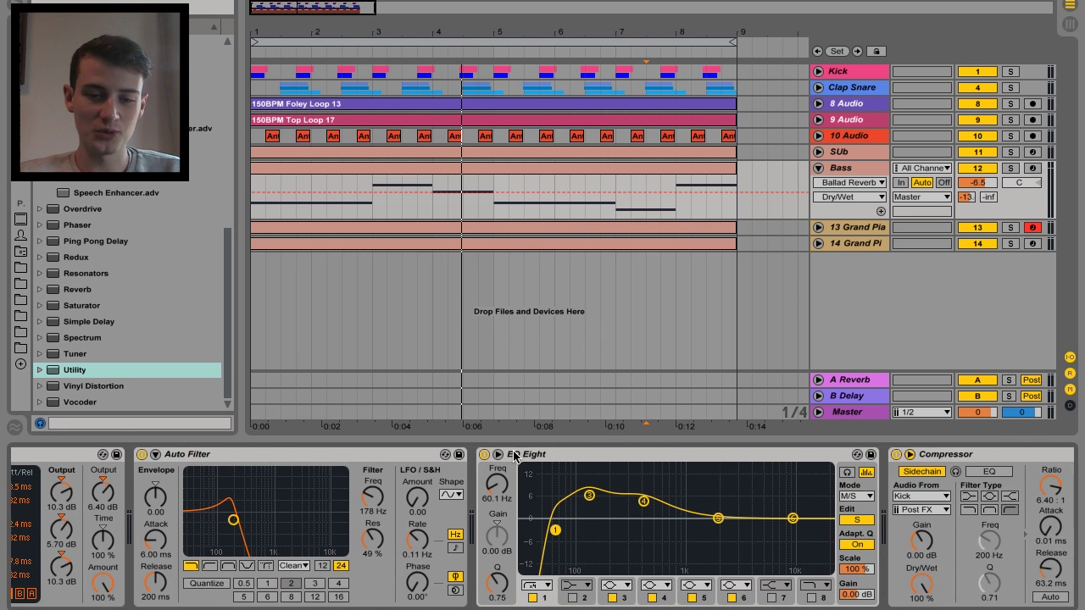
scroll(403, 545, down, 13)
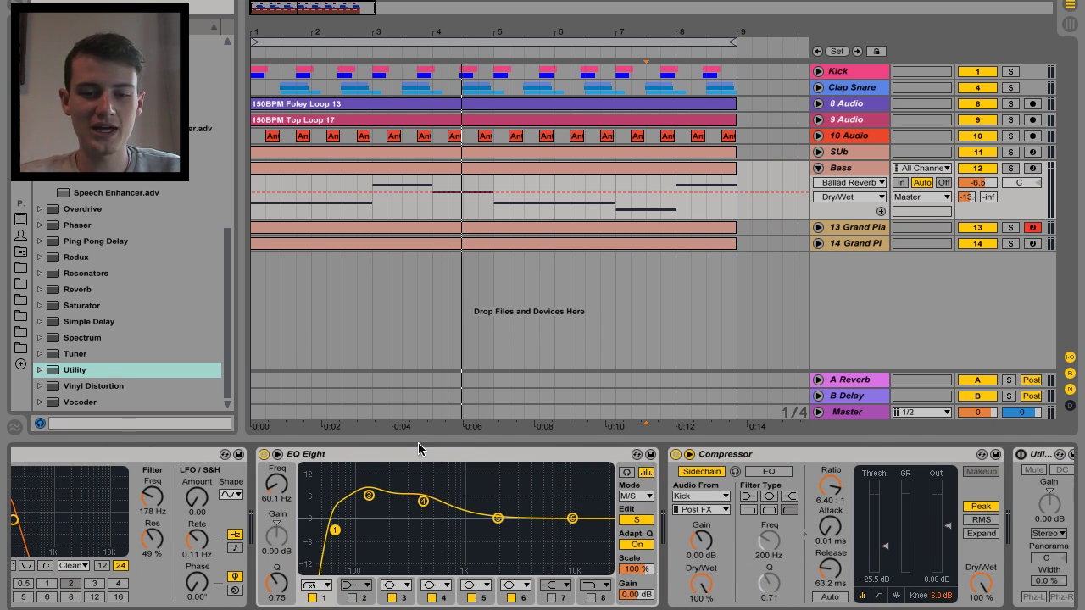
scroll(483, 513, down, 6)
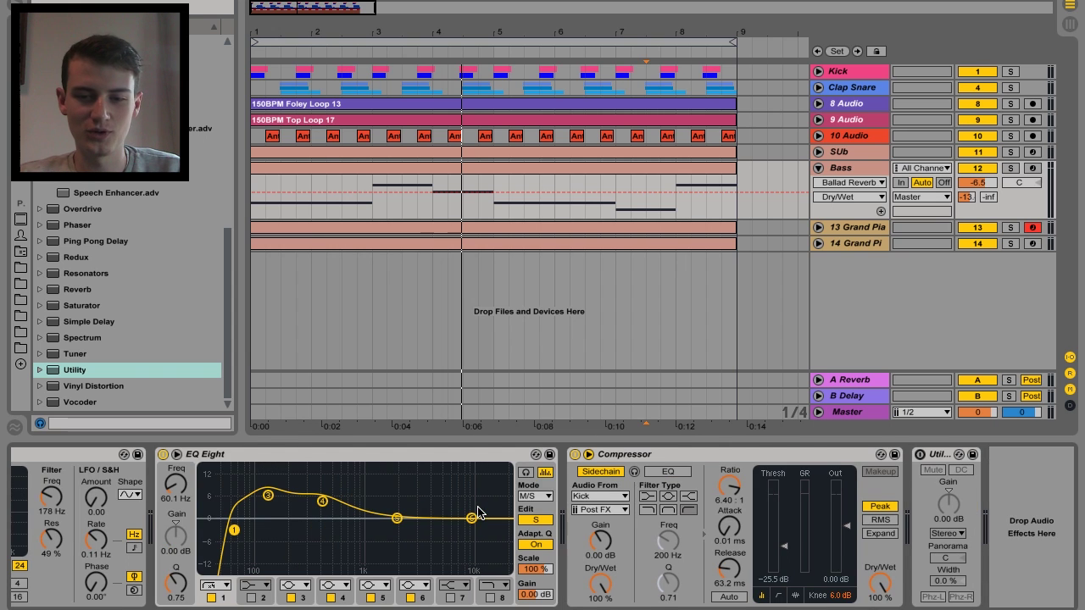
click(818, 168)
- Unfold track 13 Grand Piano and examine its device chain from the piano instrument through Ballad Reverb and Compressor to Utility
click(818, 183)
click(858, 184)
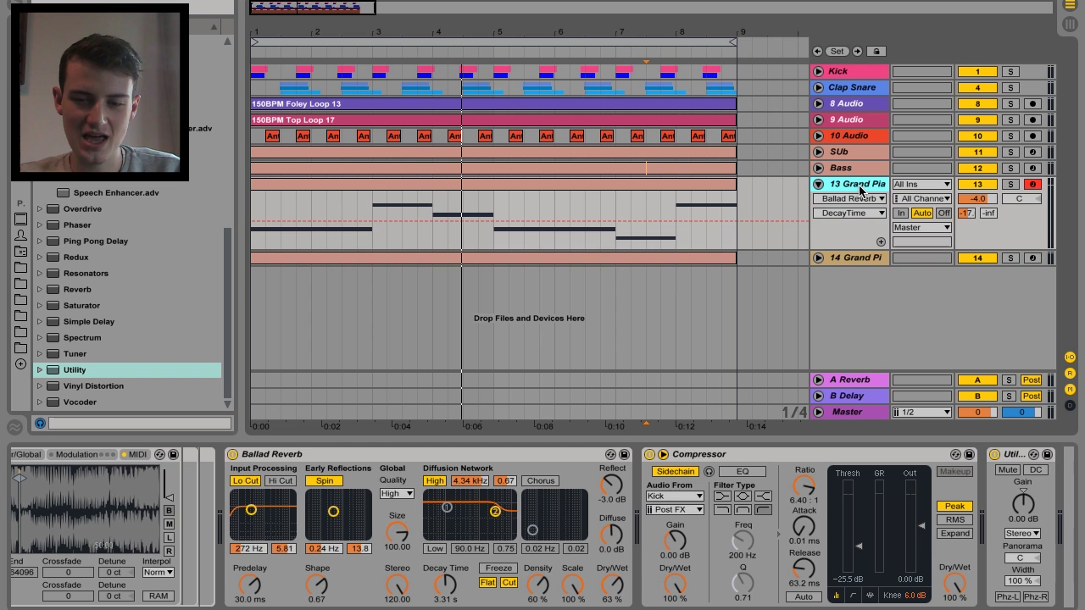
scroll(574, 530, up, 15)
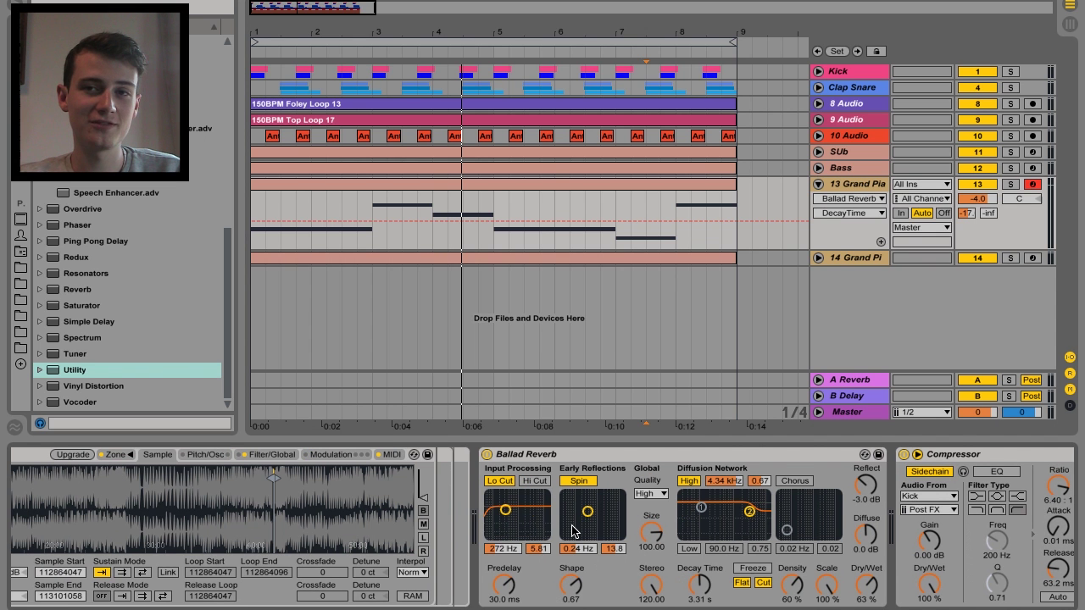
scroll(573, 531, down, 17)
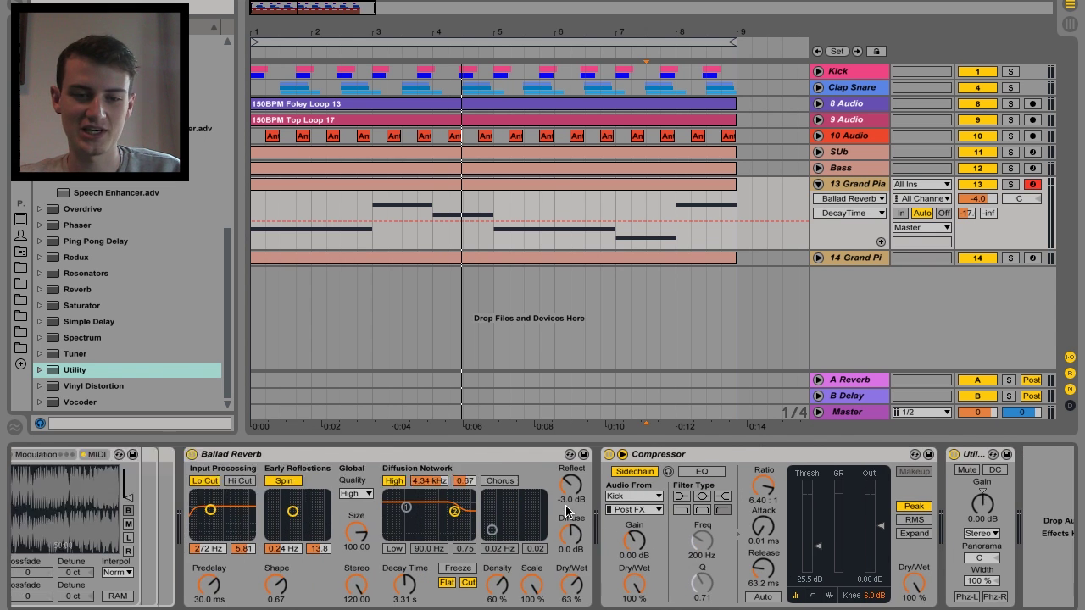
scroll(566, 512, up, 15)
- Fold track 13 Grand Piano and play the full arrangement from bar 1
click(818, 184)
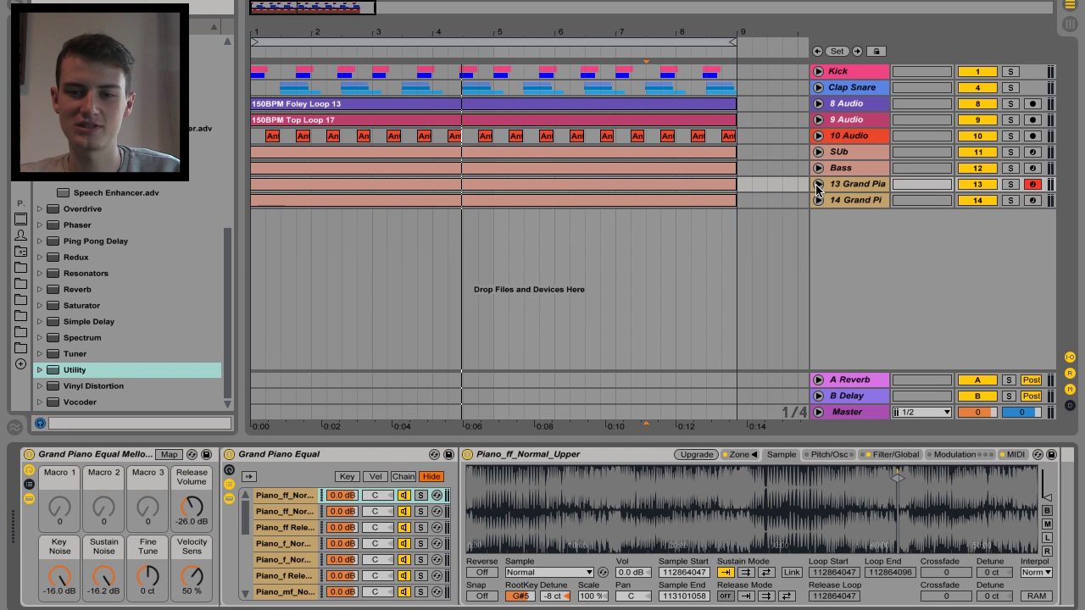
click(257, 181)
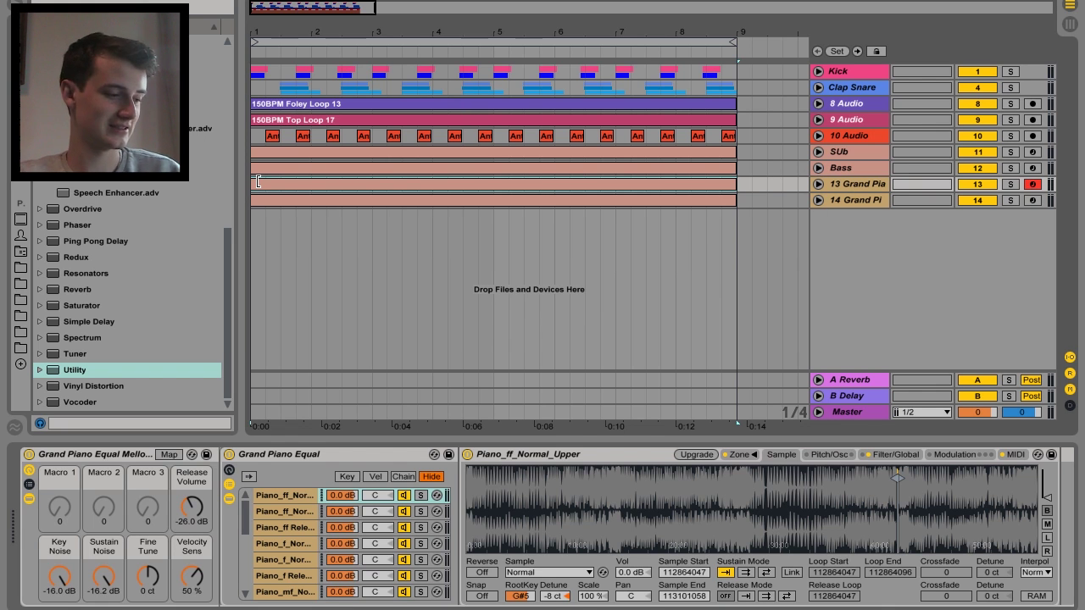
key(space)
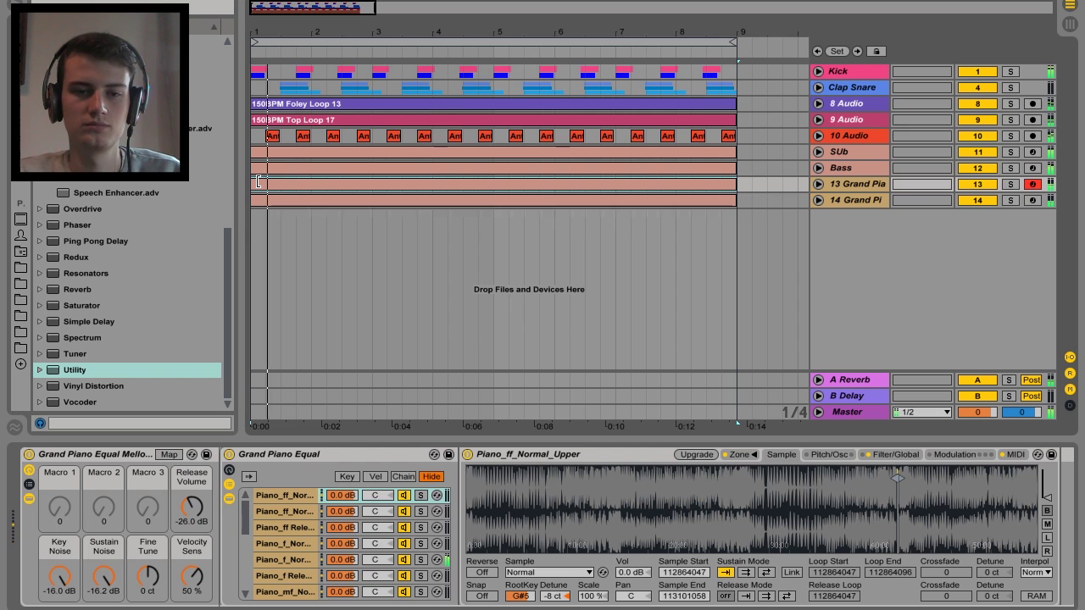